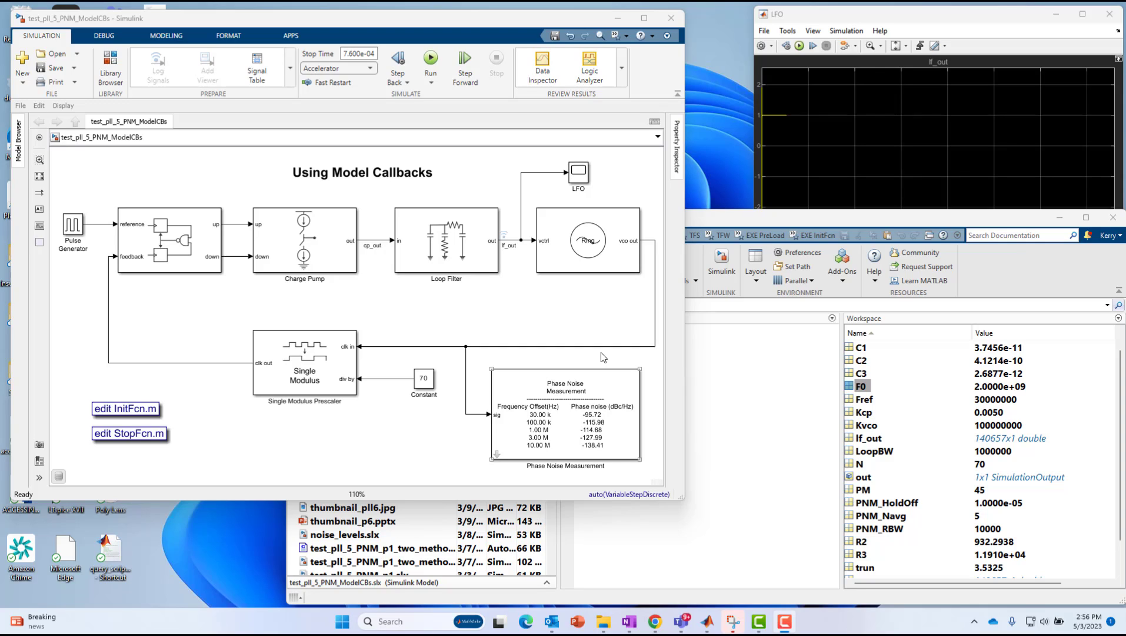
Select the Loop Filter block, then the Ring Oscillator VCO block in the PLL model
left_click(440, 246)
left_click(604, 249)
Review the Ring Oscillator VCO's Kvco sensitivity, F0 frequency and amplitude 1, then close its parameters unchanged
double_click(603, 250)
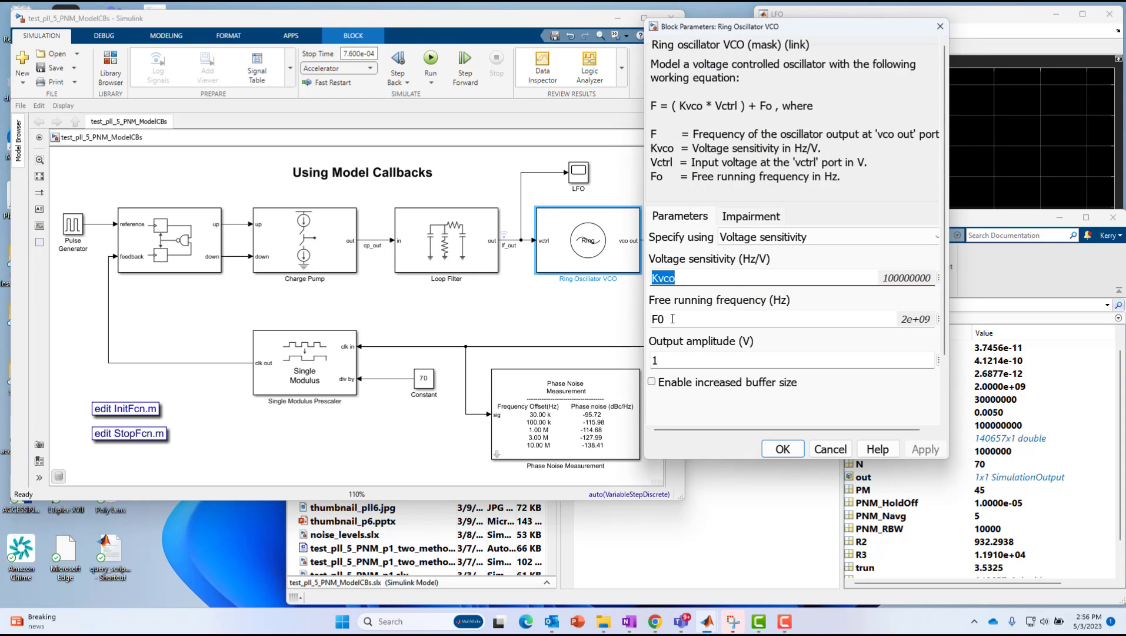
left_click(686, 278)
key("Tab")
double_click(668, 278)
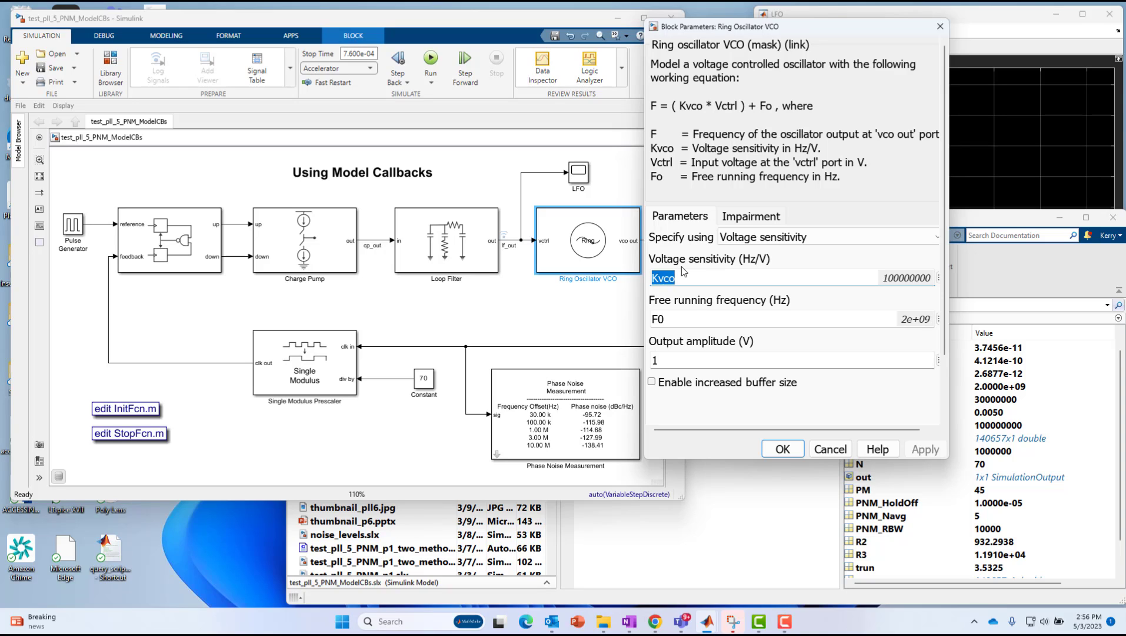
mouse_move(677, 319)
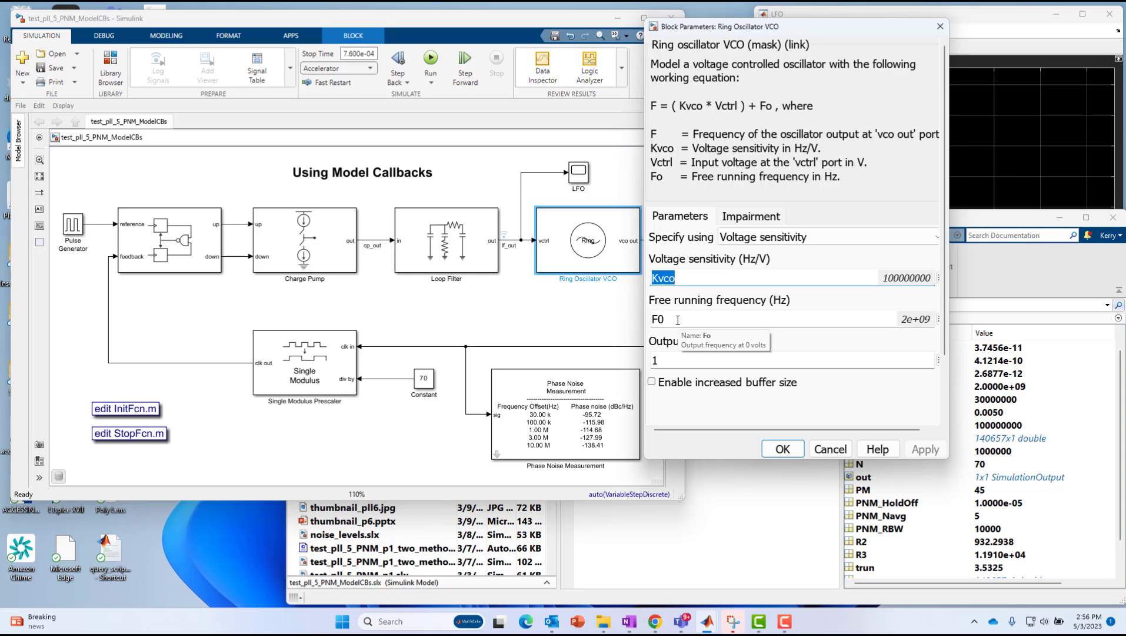
double_click(672, 359)
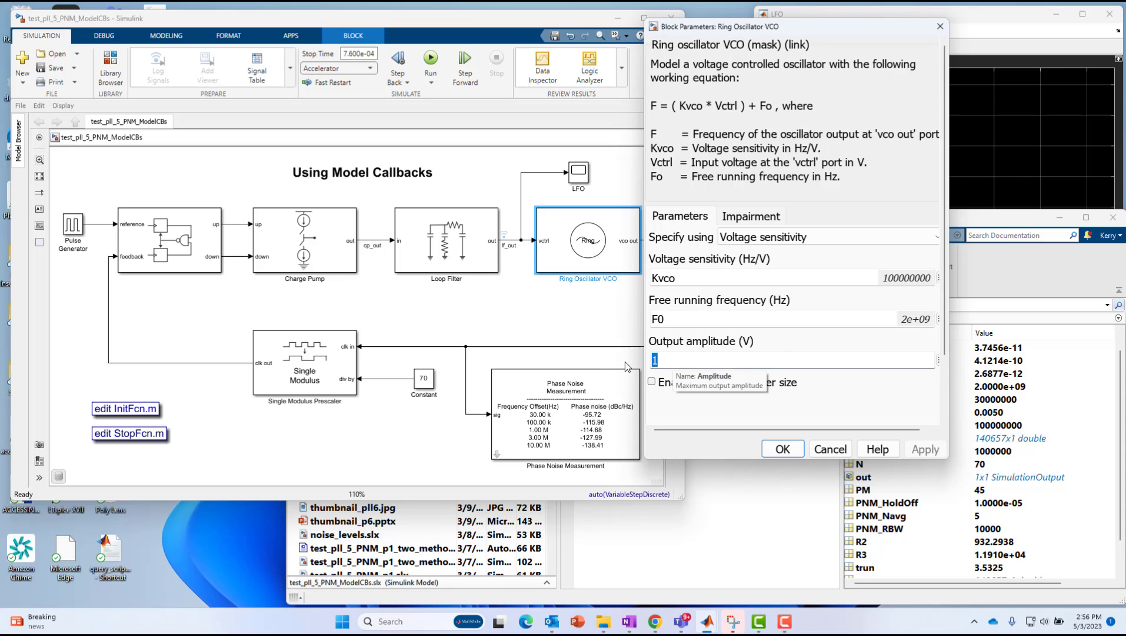
left_click(783, 449)
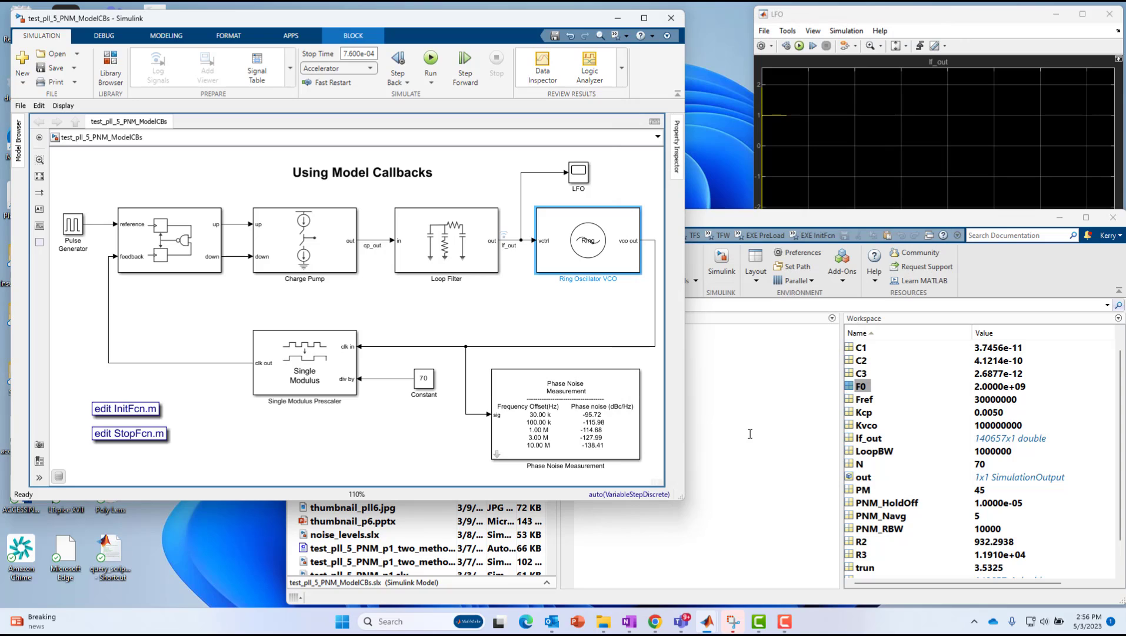
double_click(75, 224)
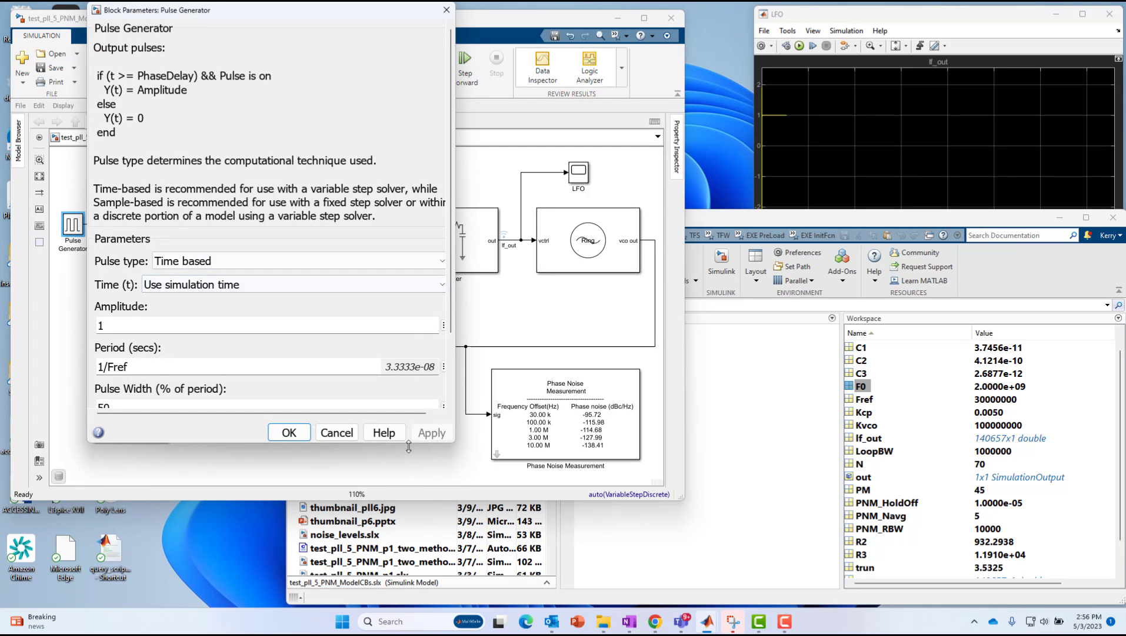
left_click_drag(408, 446, 392, 562)
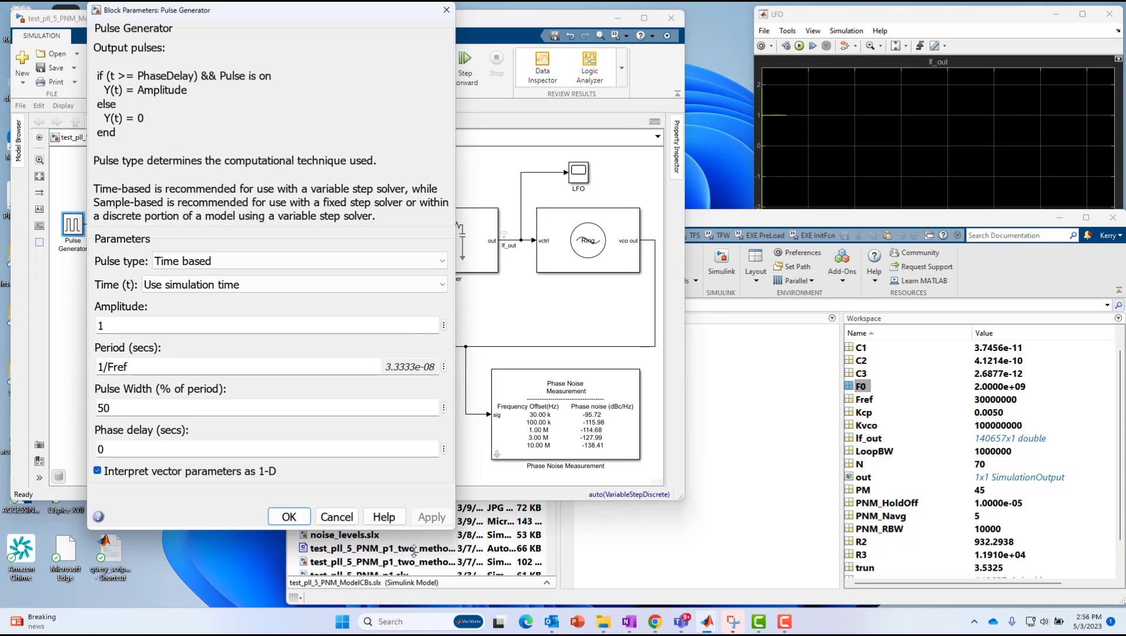
double_click(123, 366)
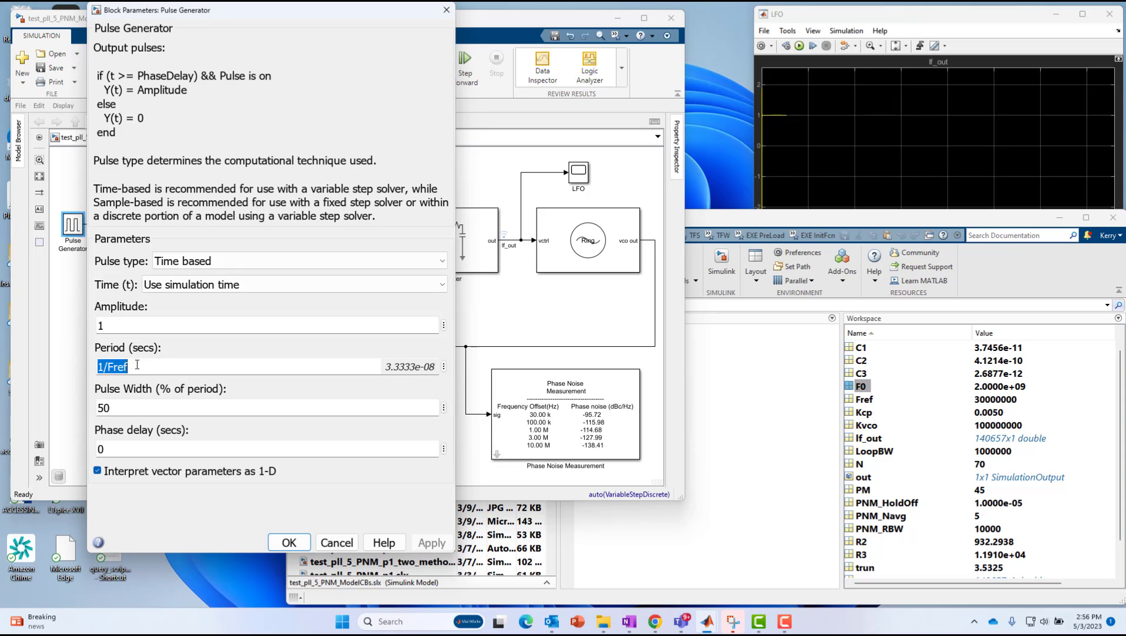
left_click(143, 366)
double_click(133, 407)
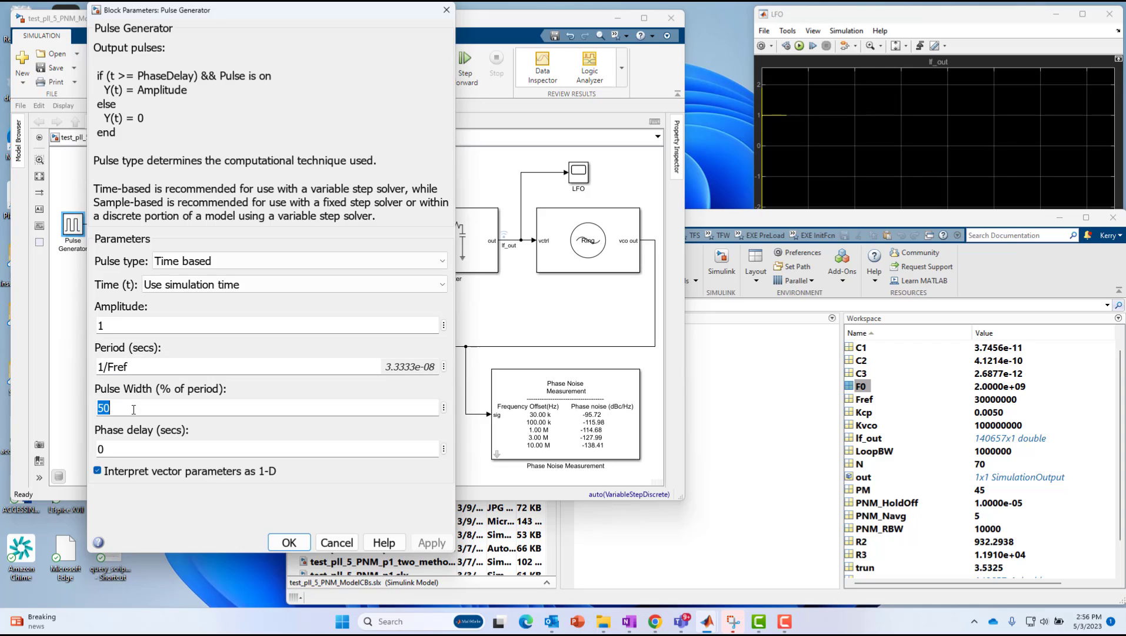
double_click(126, 325)
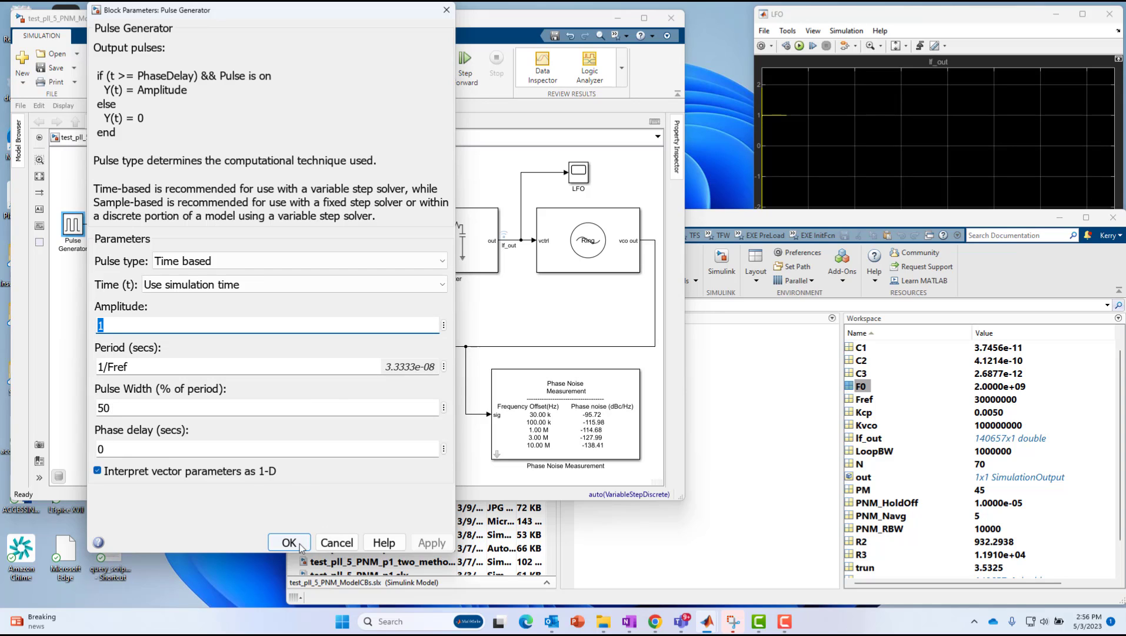
left_click(289, 542)
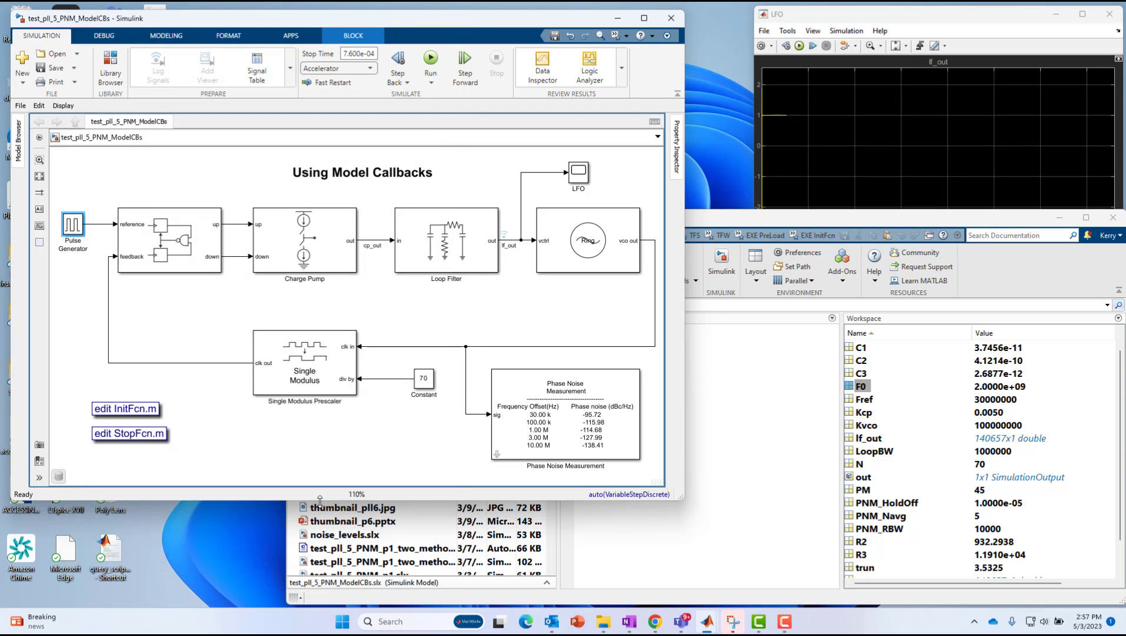
Reopen the Ring Oscillator VCO parameters and highlight the Kvco voltage sensitivity entry
double_click(588, 253)
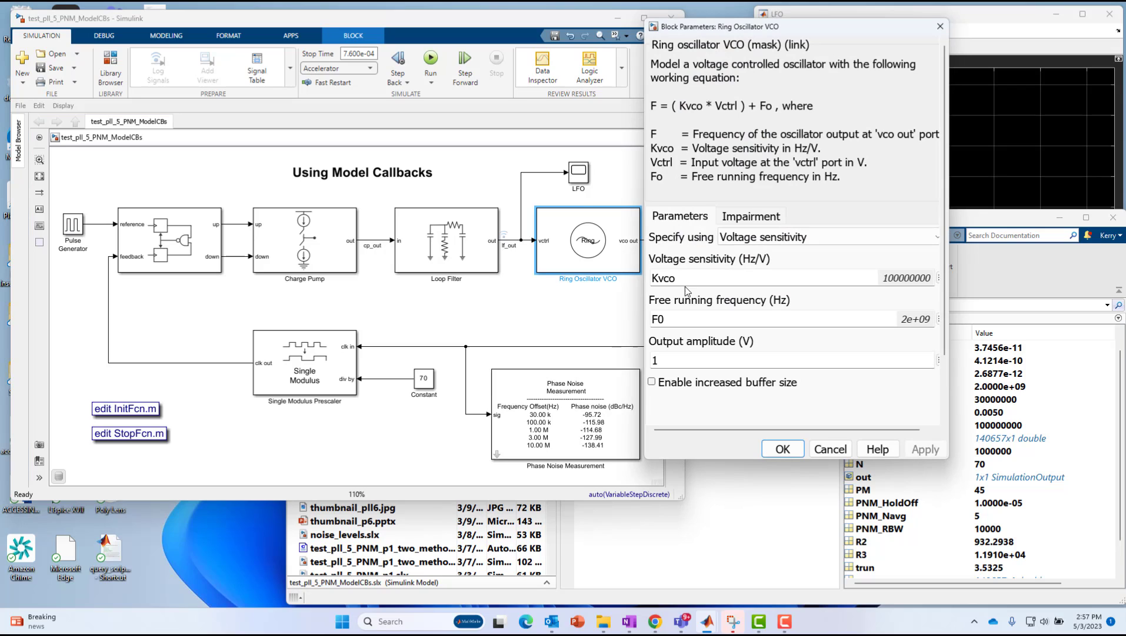
double_click(668, 278)
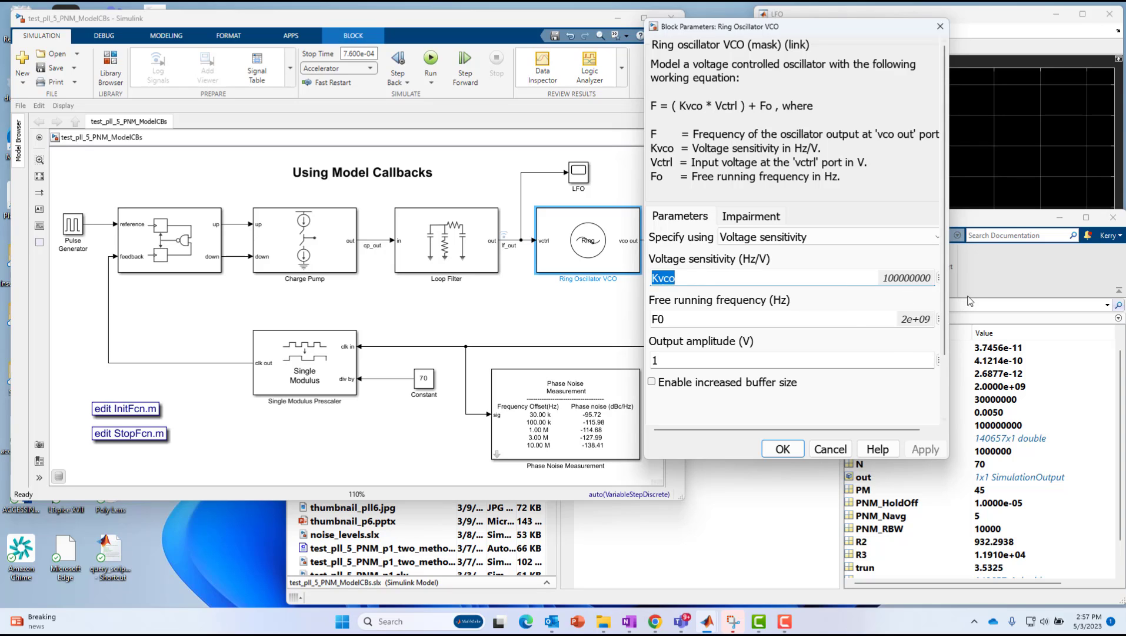
Check Kvco (100000000) and Fref (30000000) in the MATLAB workspace, then close the oscillator dialog
left_click(1050, 270)
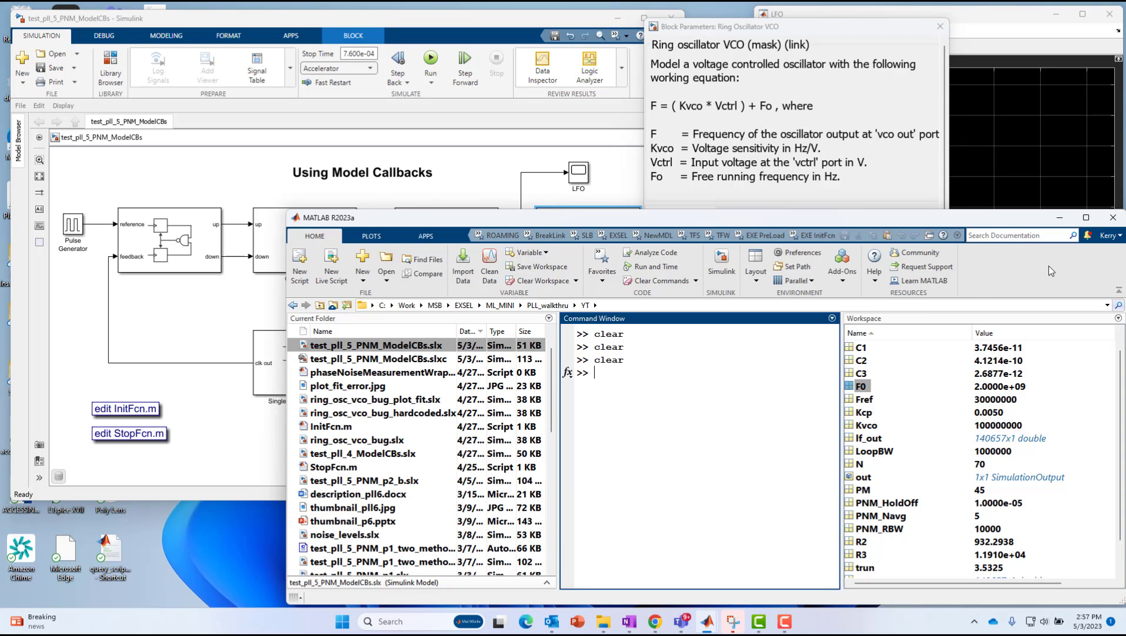
left_click(872, 428)
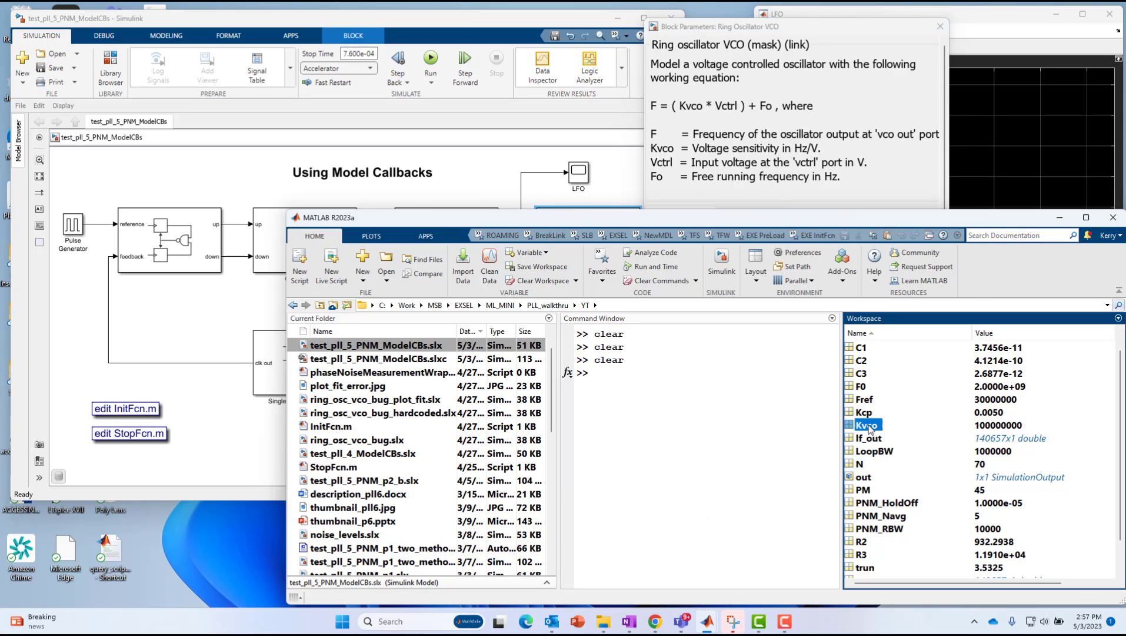
left_click(990, 427)
left_click(864, 399)
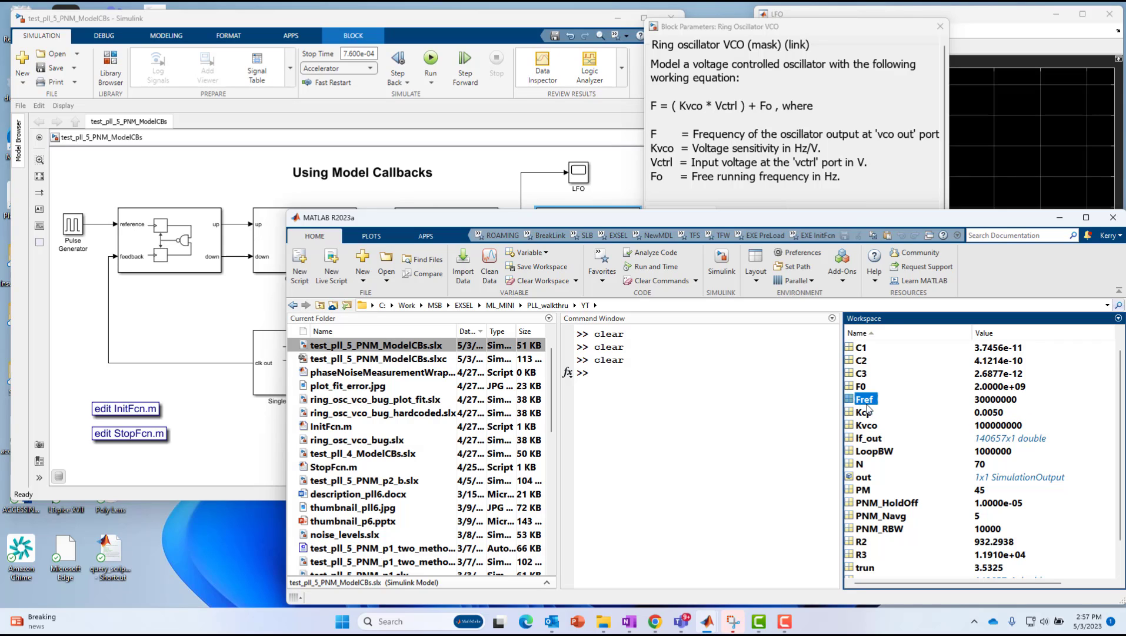
left_click(990, 399)
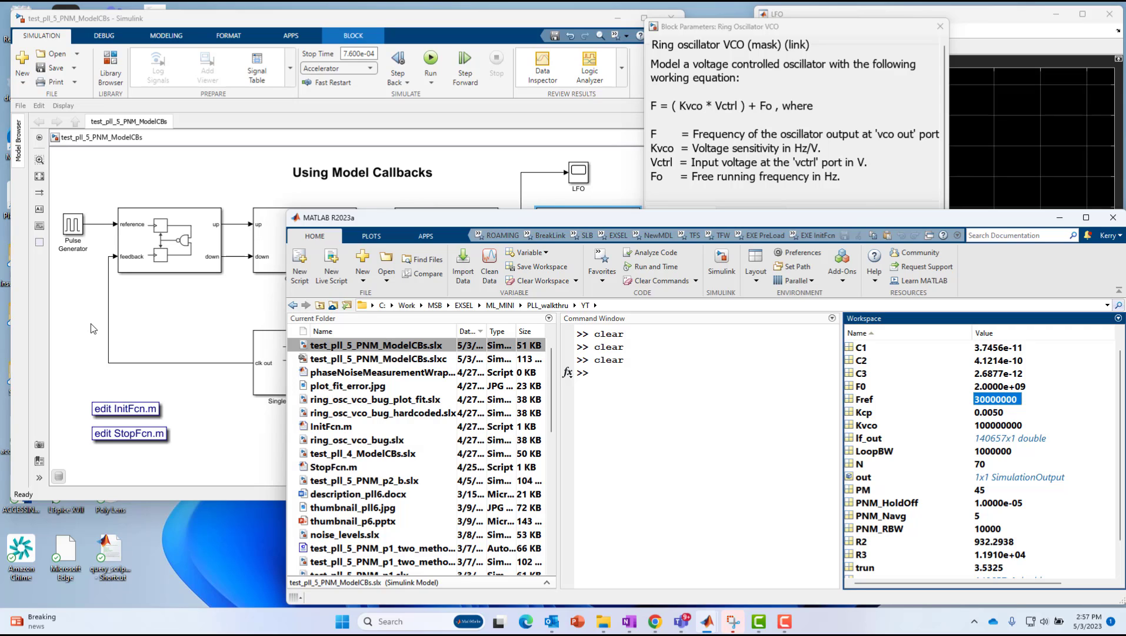
left_click(940, 26)
Look over the Using Model Callbacks title and PFD subsystem, then reopen the Ring Oscillator VCO parameters
left_click(482, 180)
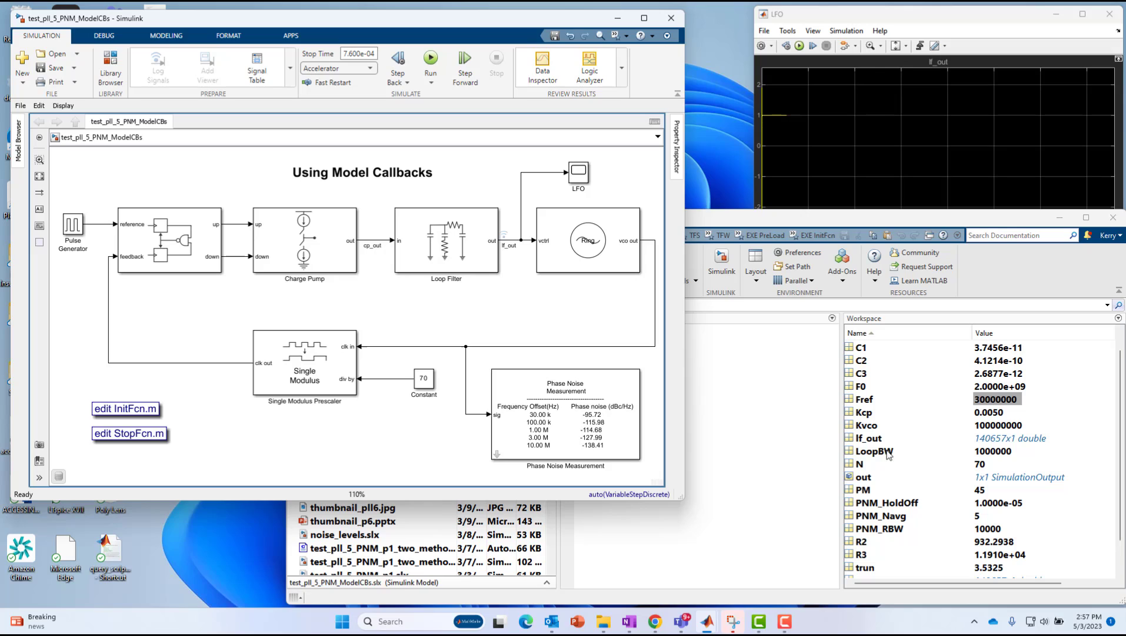
left_click(415, 176)
left_click(197, 245)
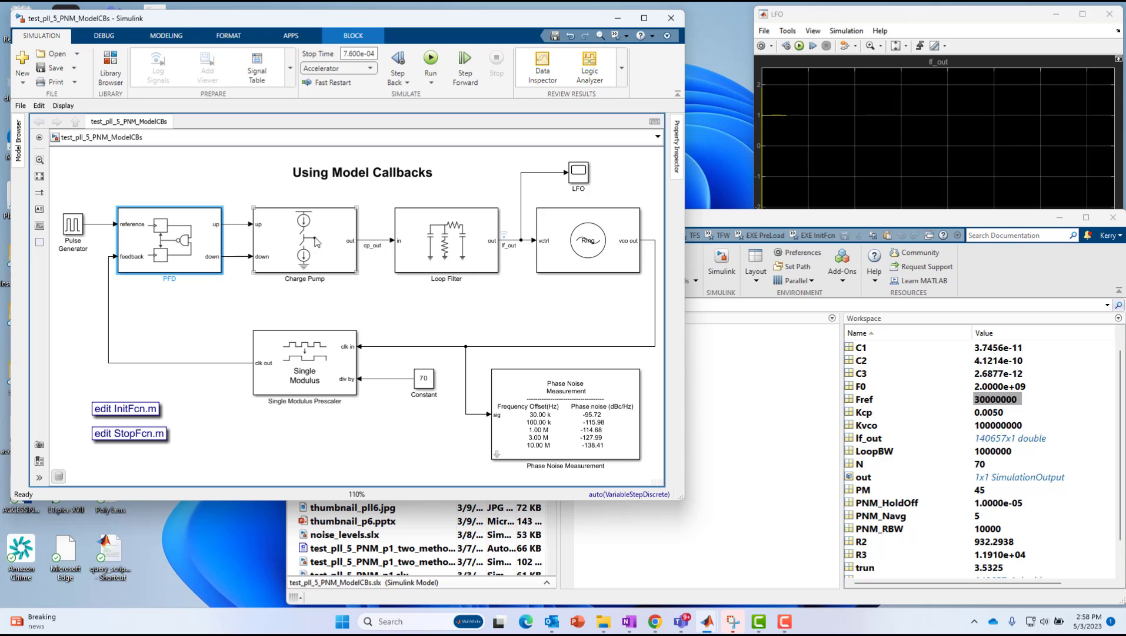
double_click(618, 257)
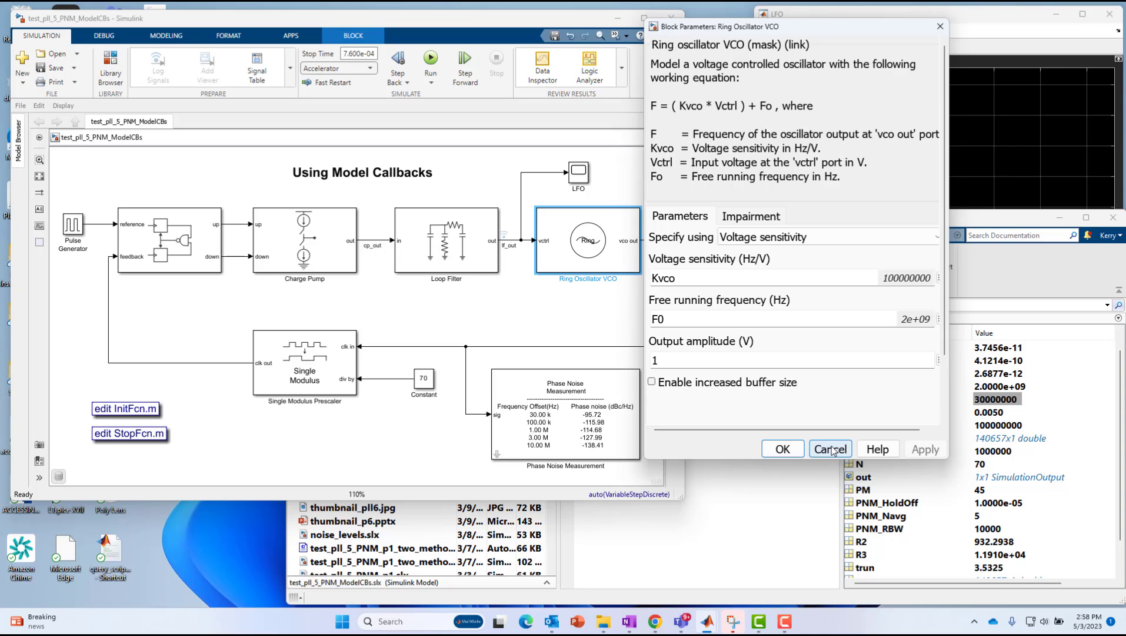
Cancel the oscillator dialog and bring up the model canvas context menu for Model Properties
left_click(831, 449)
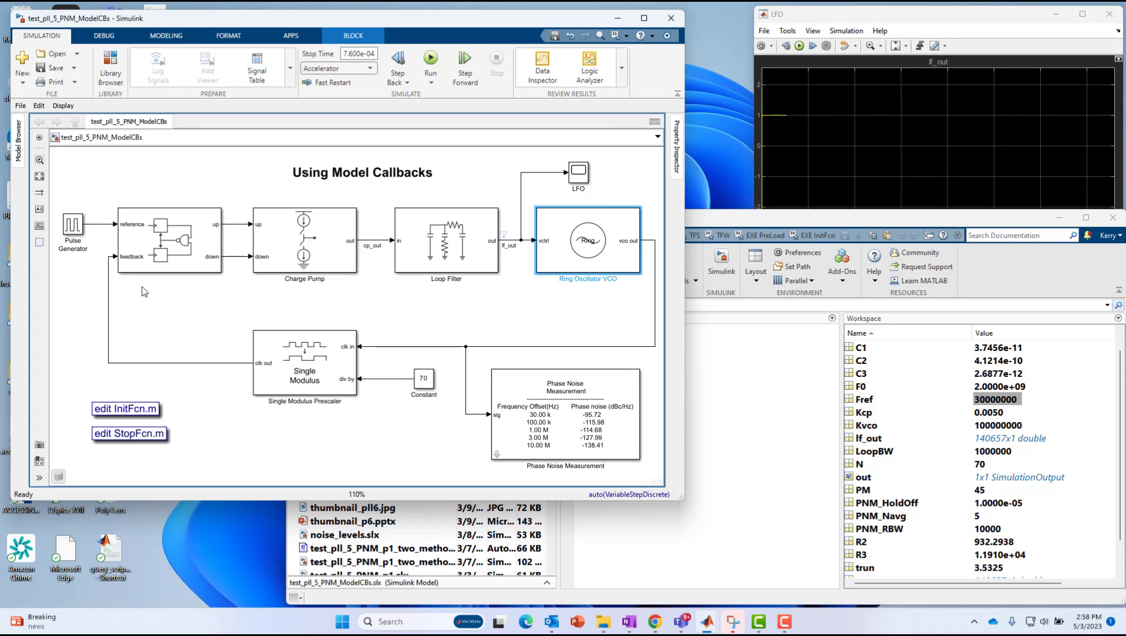
left_click(189, 173)
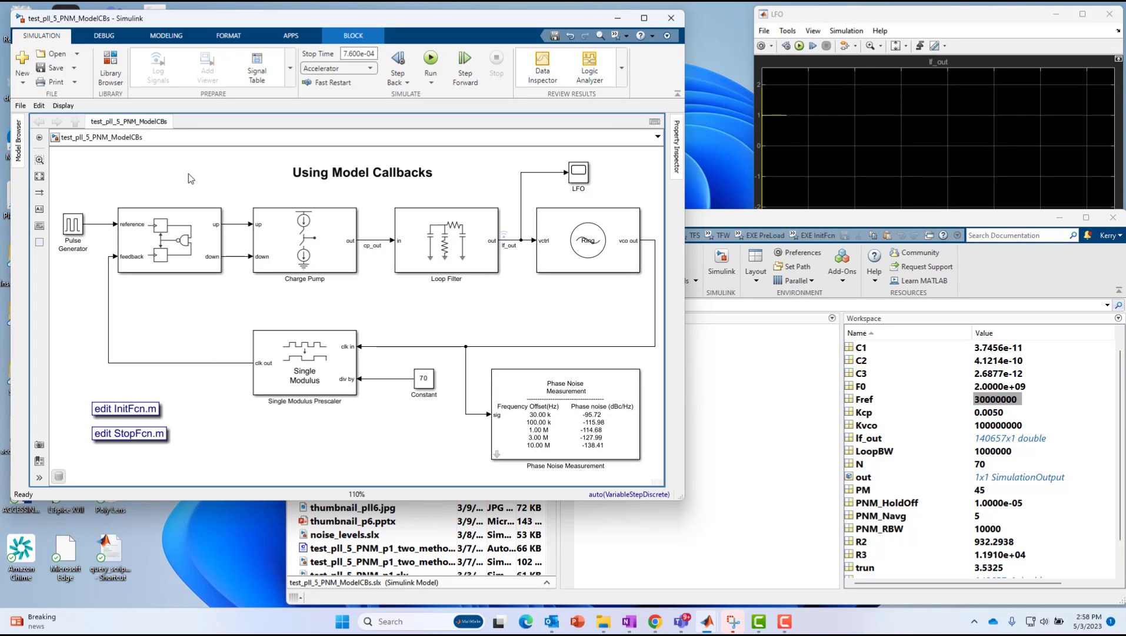
right_click(189, 174)
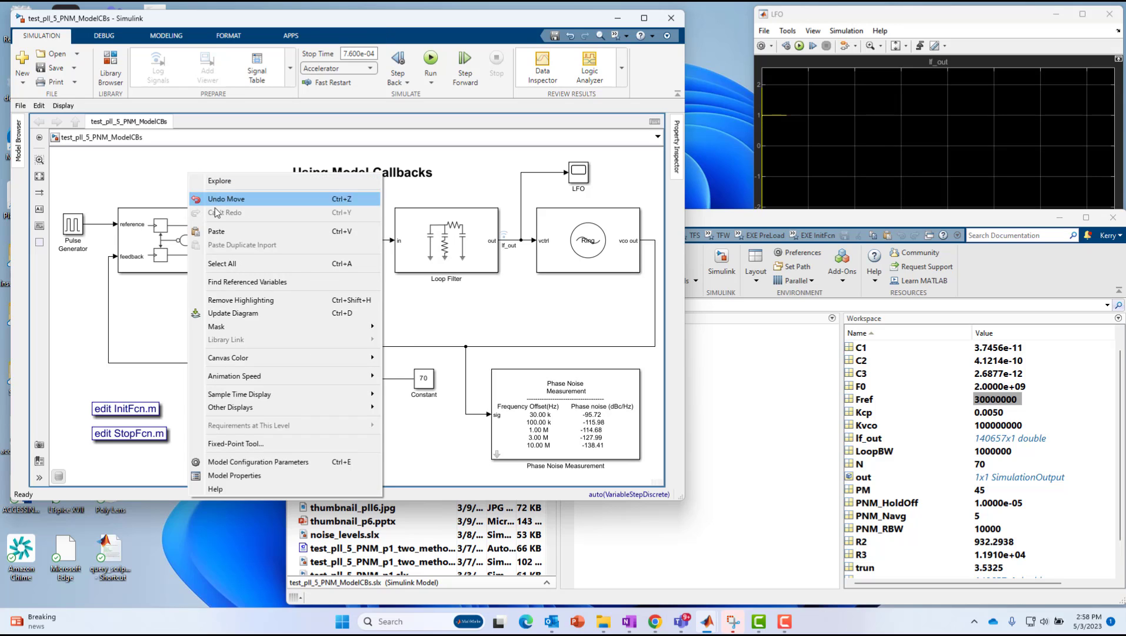
Show the model's Callbacks in Model Properties and examine the PreLoadFcn code calling InitFcn
left_click(248, 478)
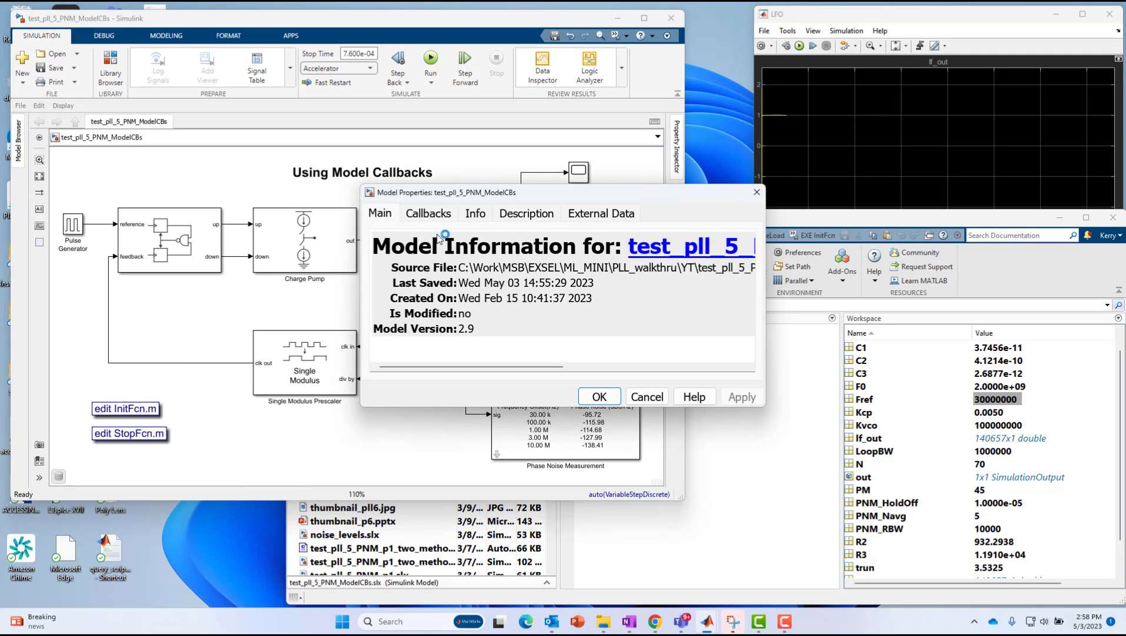
left_click(427, 213)
left_click(409, 254)
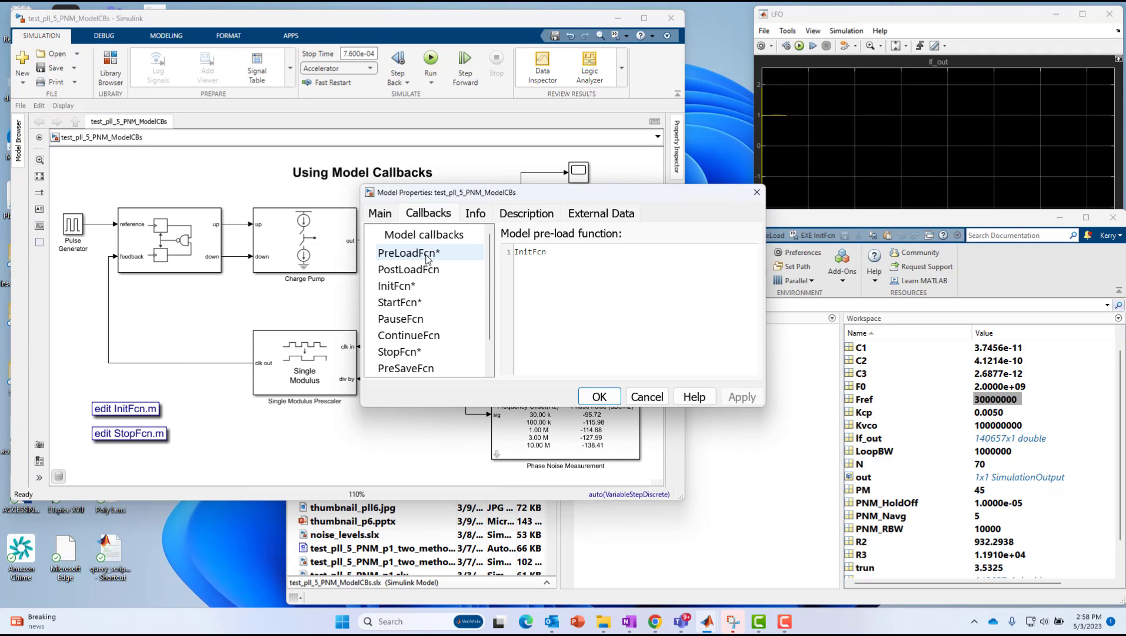
left_click_drag(454, 408, 454, 567)
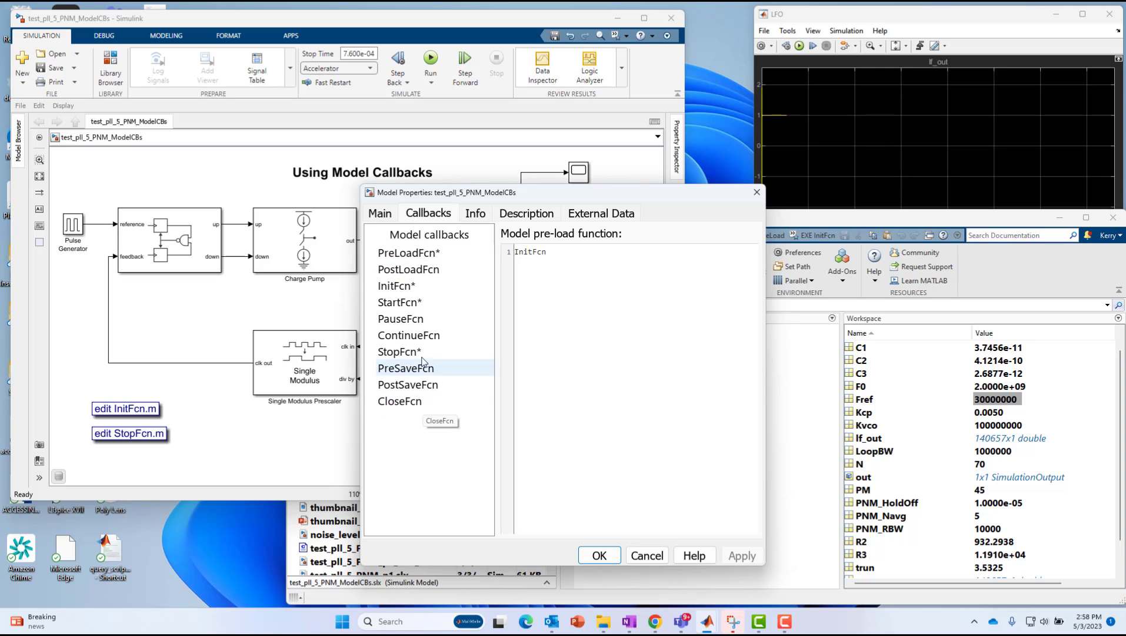
left_click(402, 254)
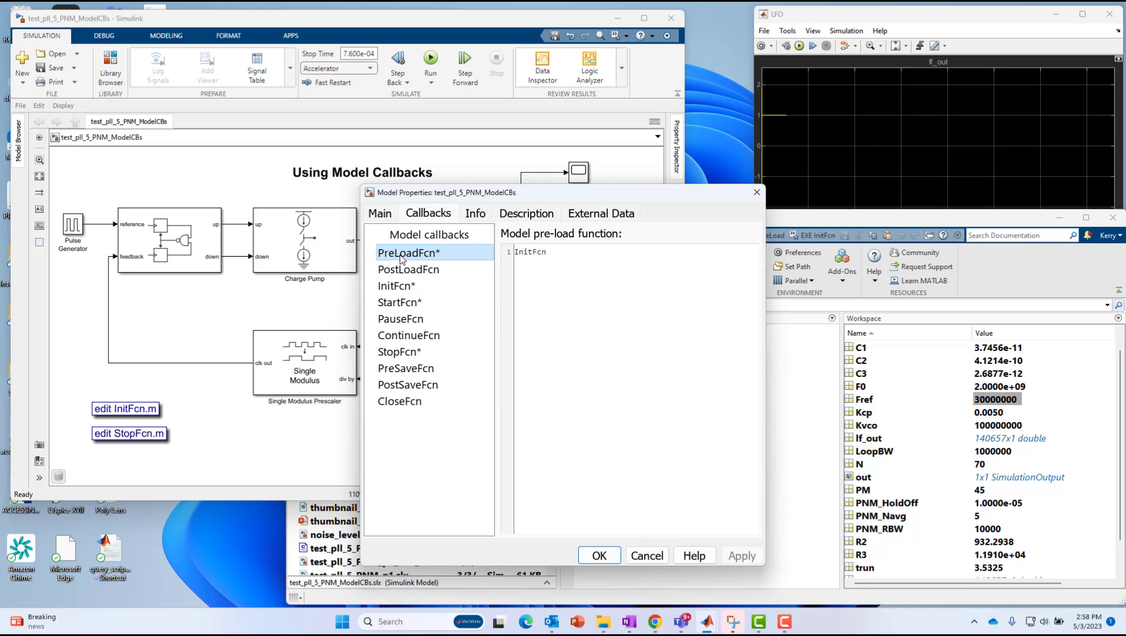
left_click(548, 252)
double_click(532, 252)
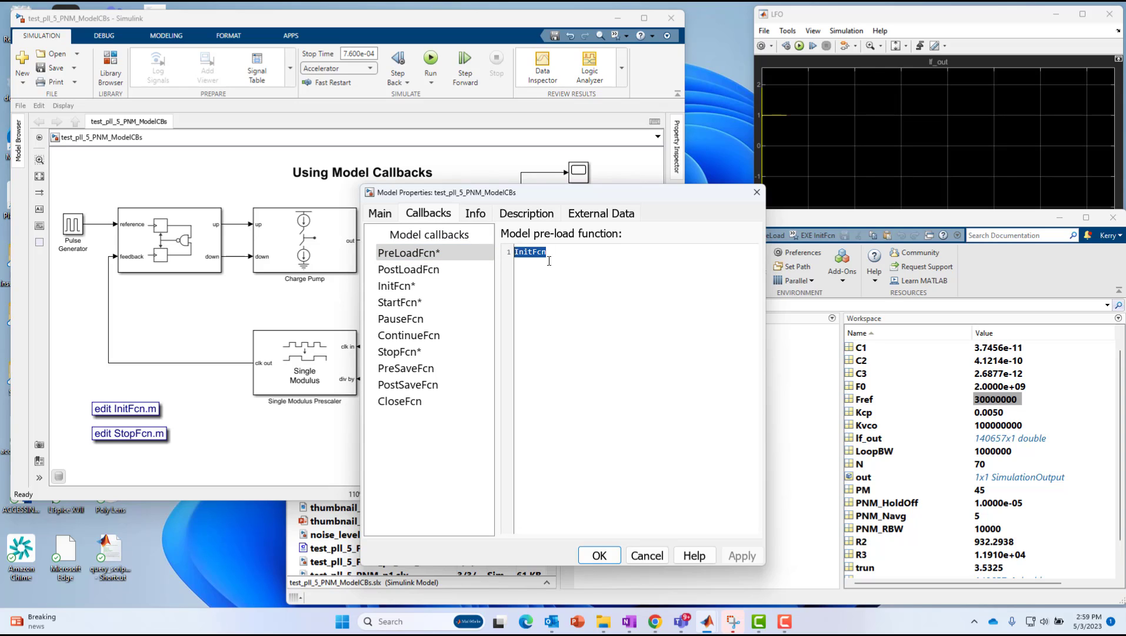
Examine PostLoadFcn, InitFcn, StartFcn with tic, Pause/Continue and StopFcn calling StopFcn
left_click(409, 269)
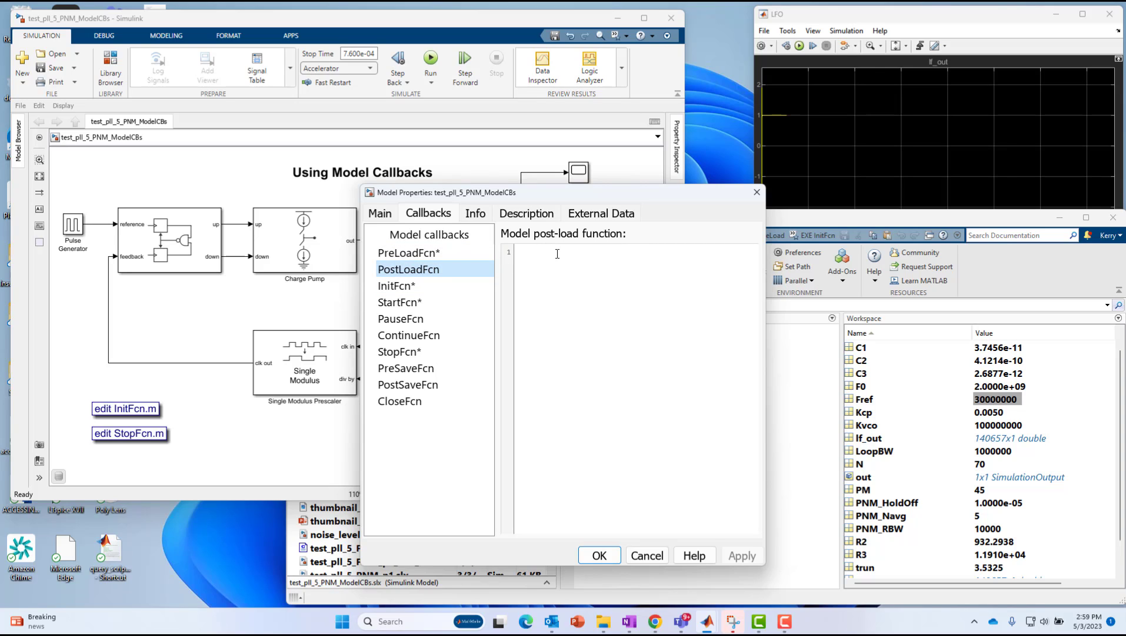
left_click(397, 285)
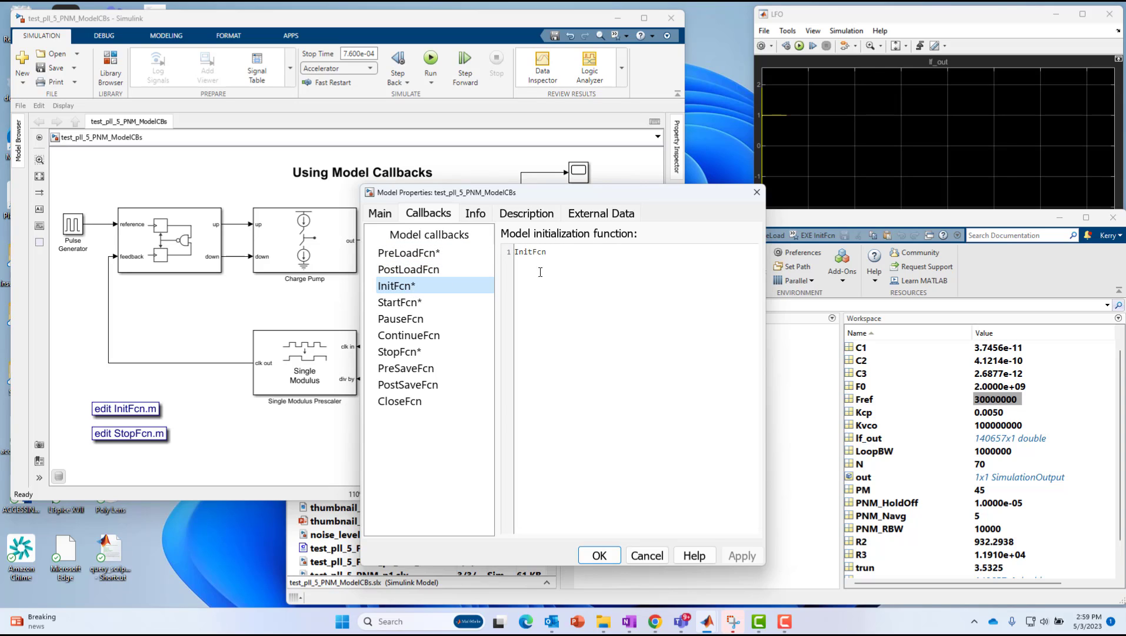
double_click(532, 251)
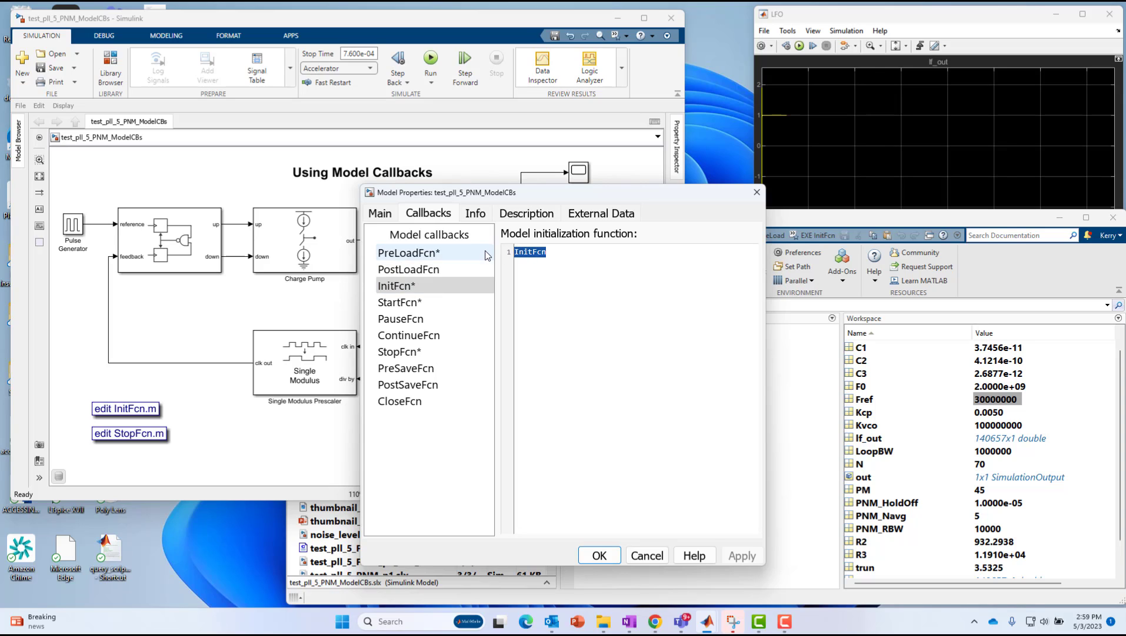
left_click(400, 302)
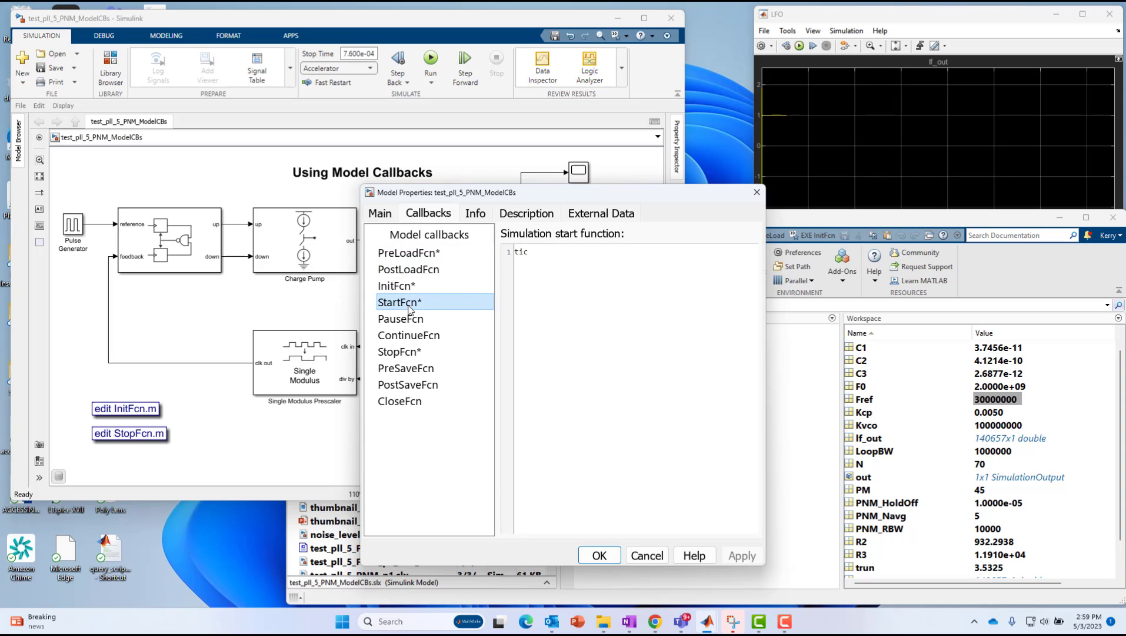
double_click(522, 252)
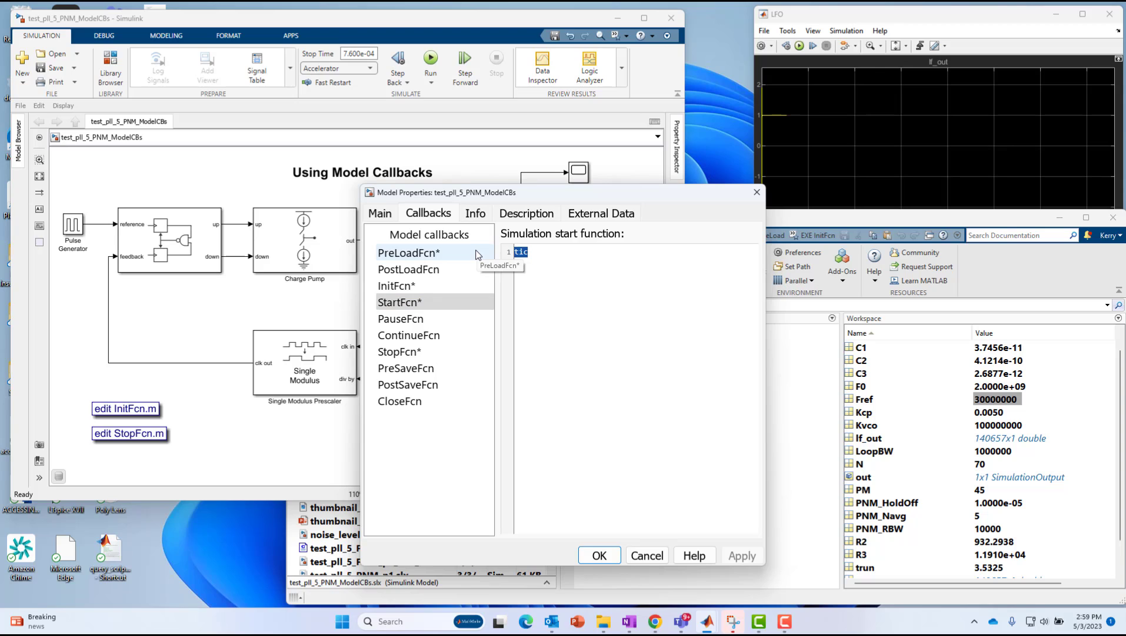
left_click(401, 319)
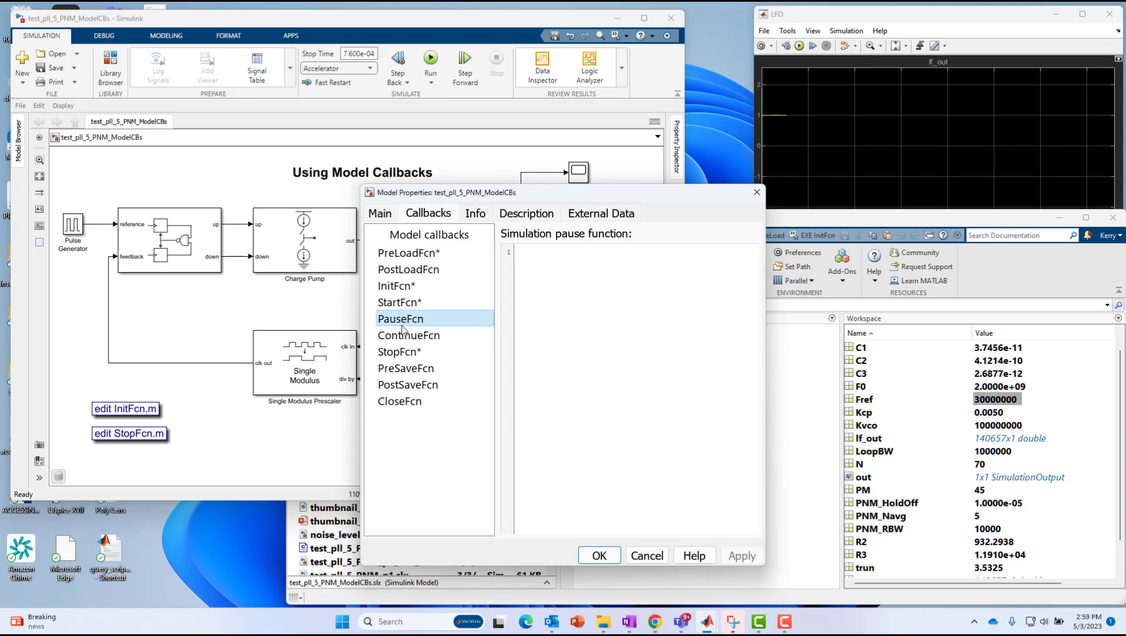
left_click(399, 352)
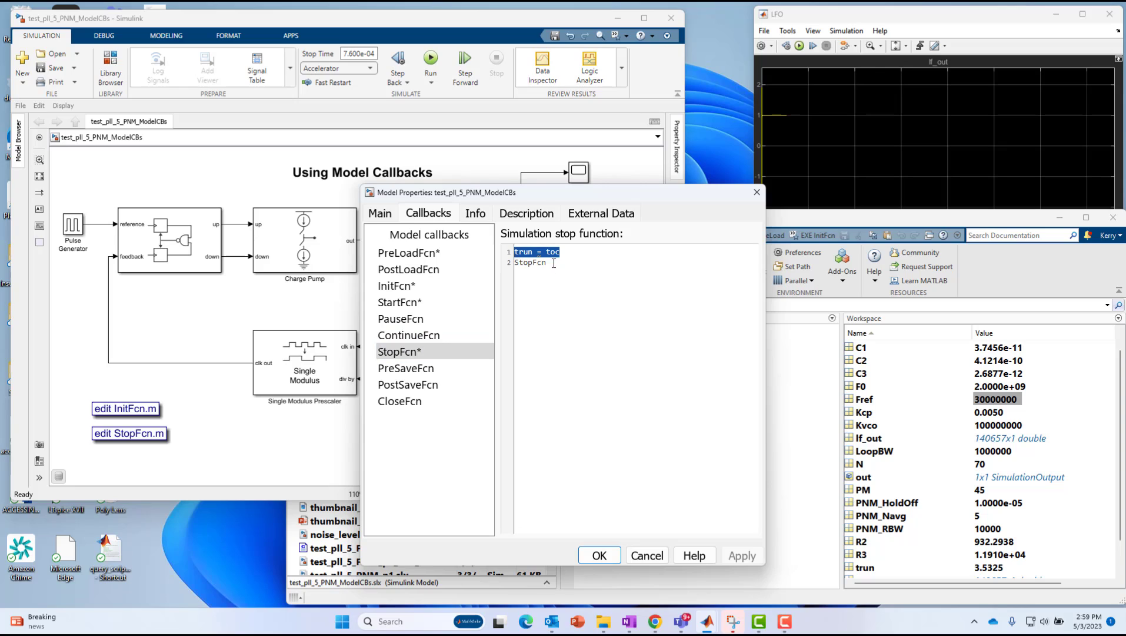
double_click(528, 263)
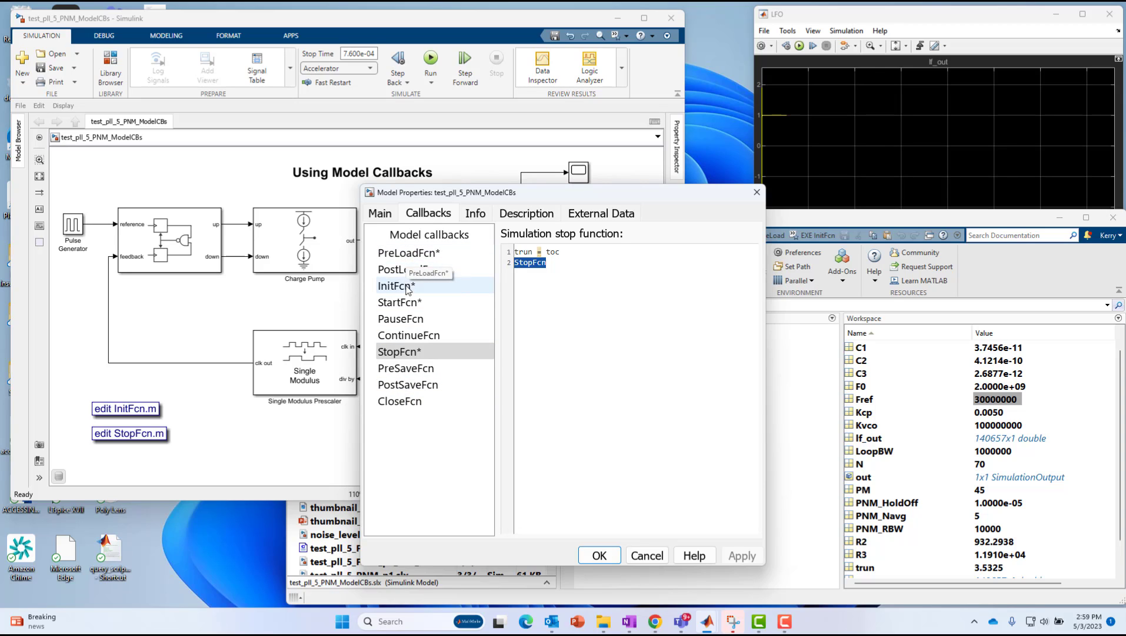
Step through every callback from PreLoadFcn to CloseFcn once more, then accept and close Model Properties
left_click(397, 255)
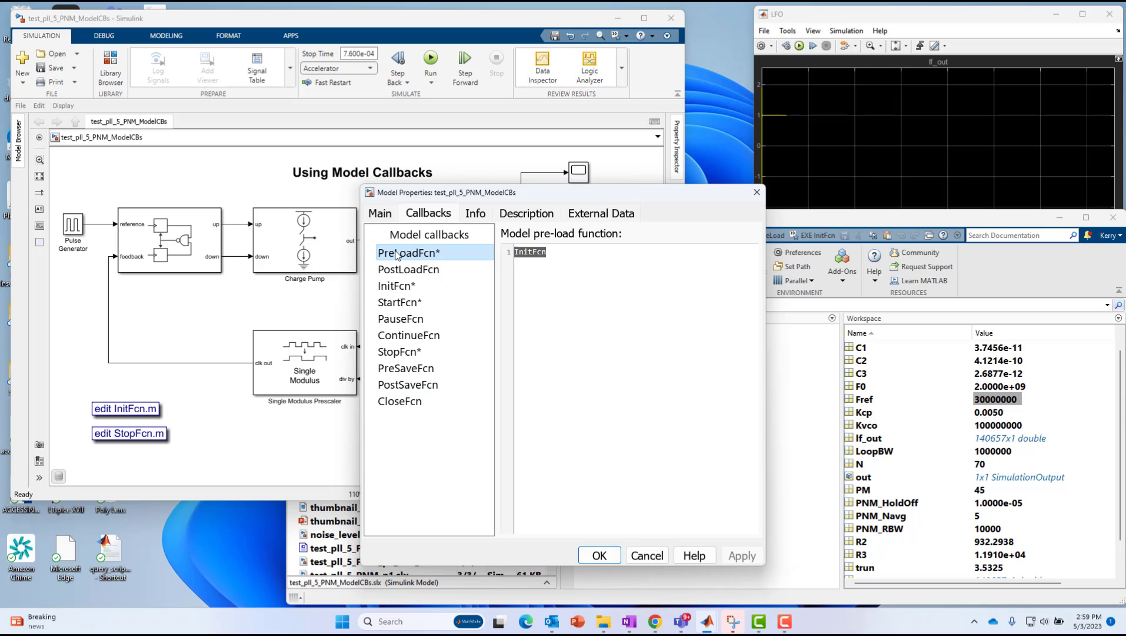
left_click(401, 271)
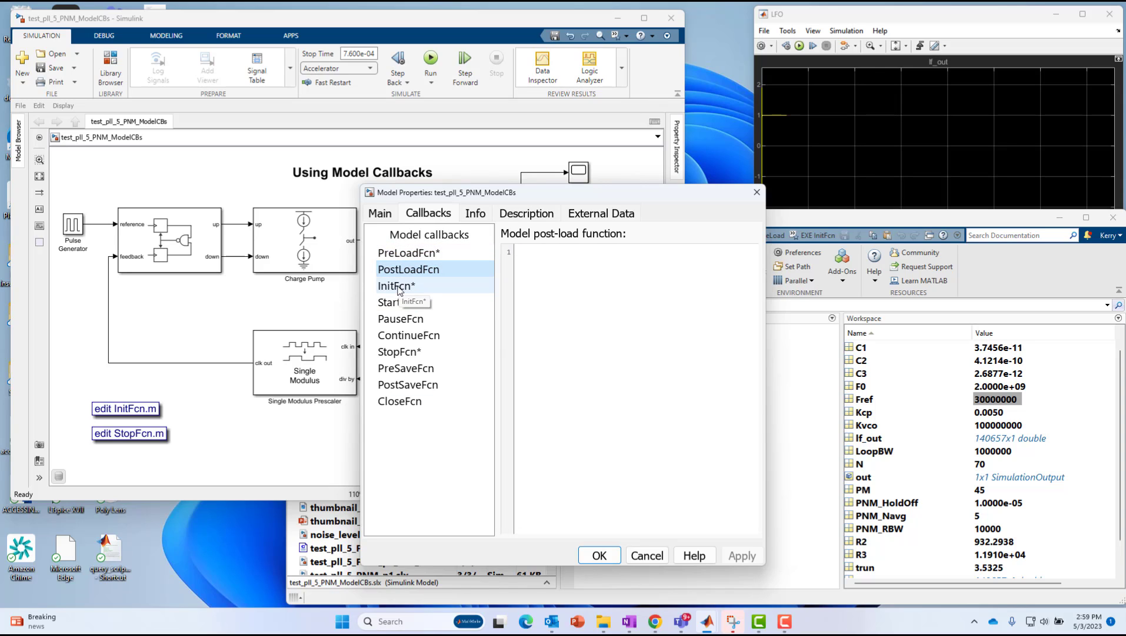
left_click(399, 288)
left_click(400, 304)
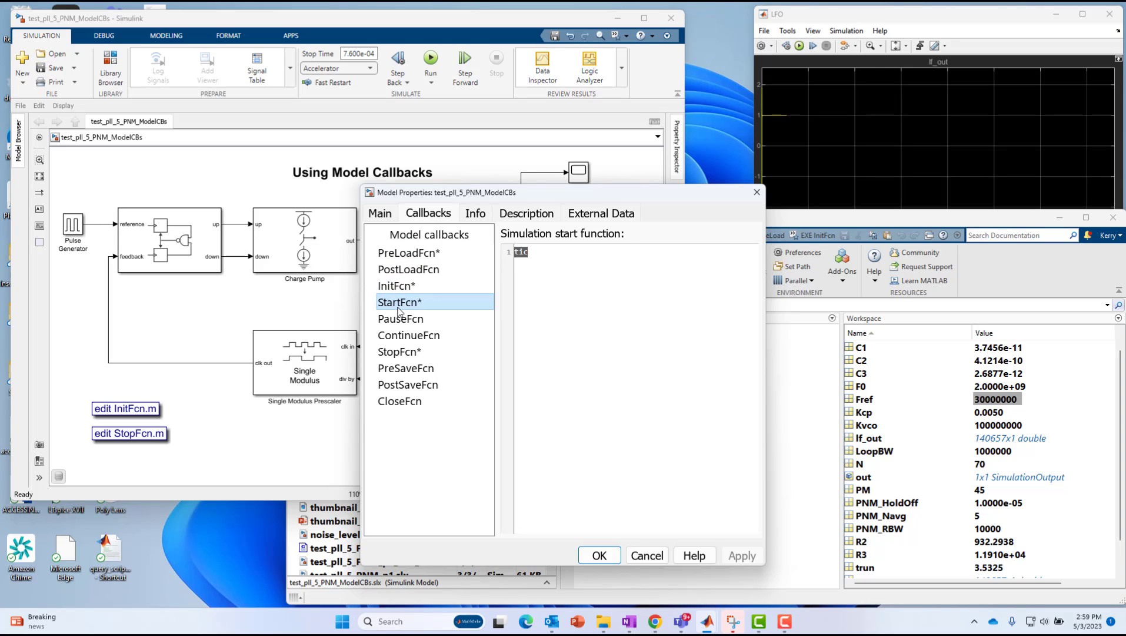
left_click(400, 319)
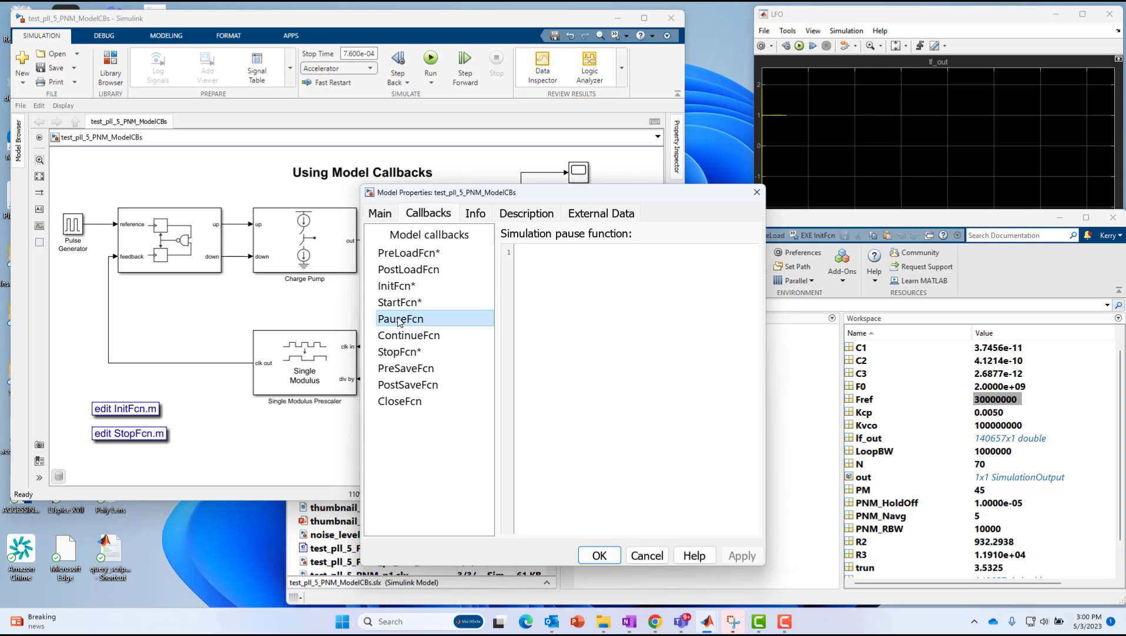
left_click(401, 336)
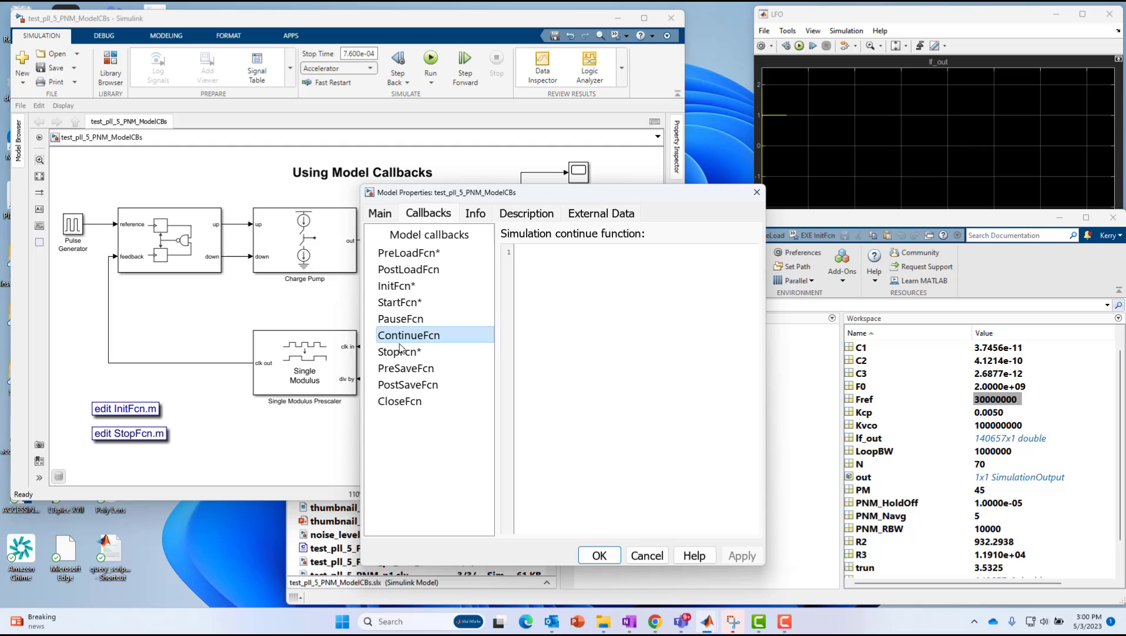
left_click(403, 354)
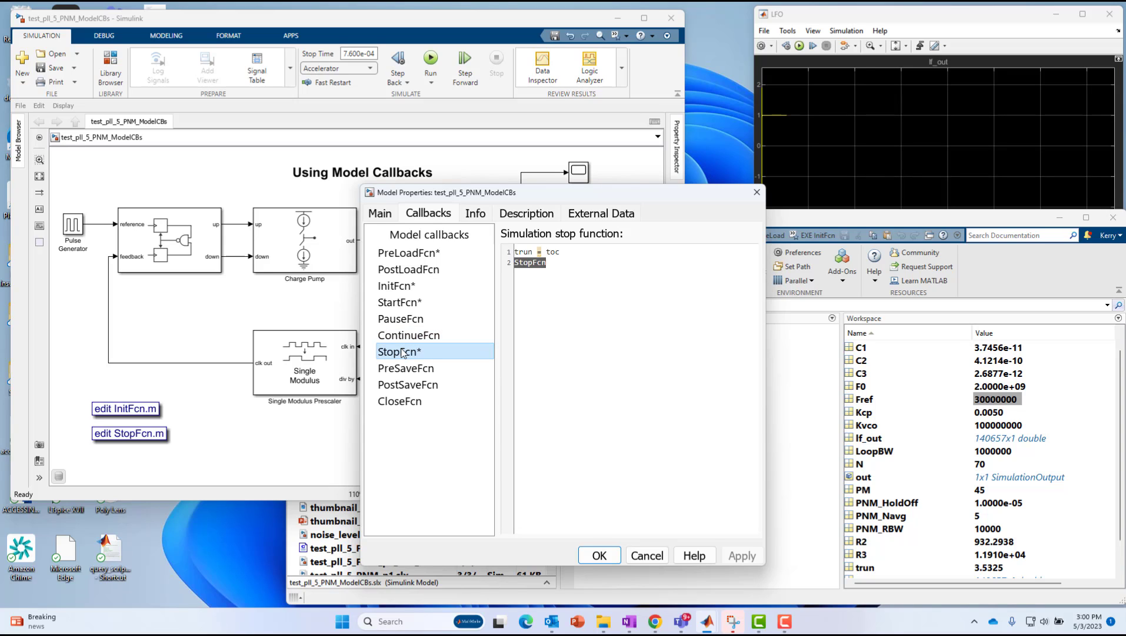
left_click(402, 370)
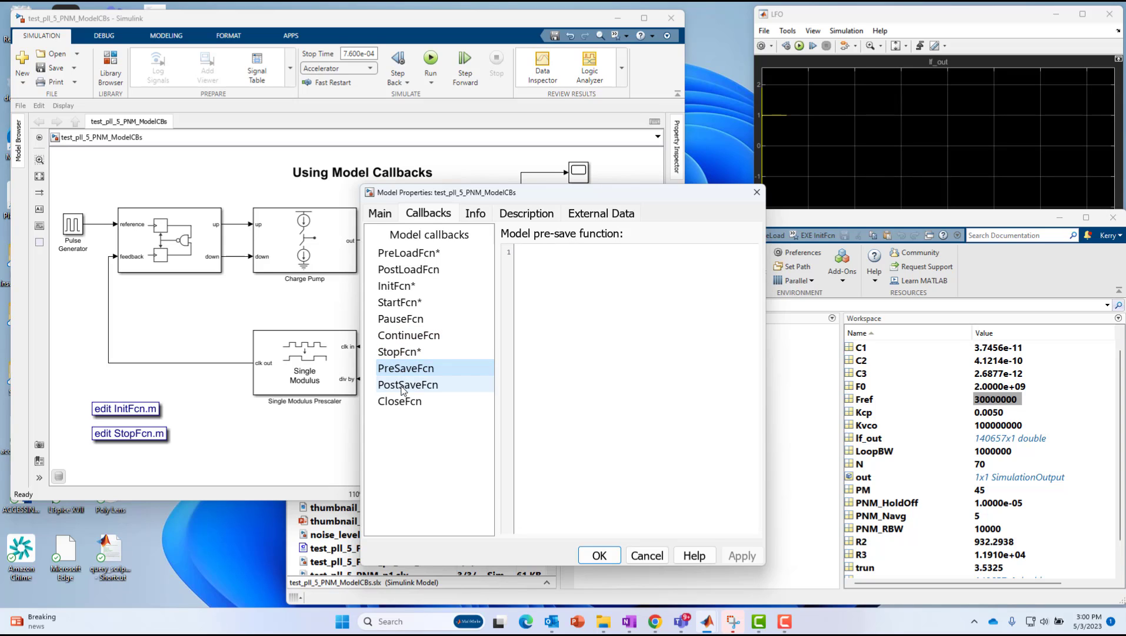
left_click(403, 386)
left_click(401, 402)
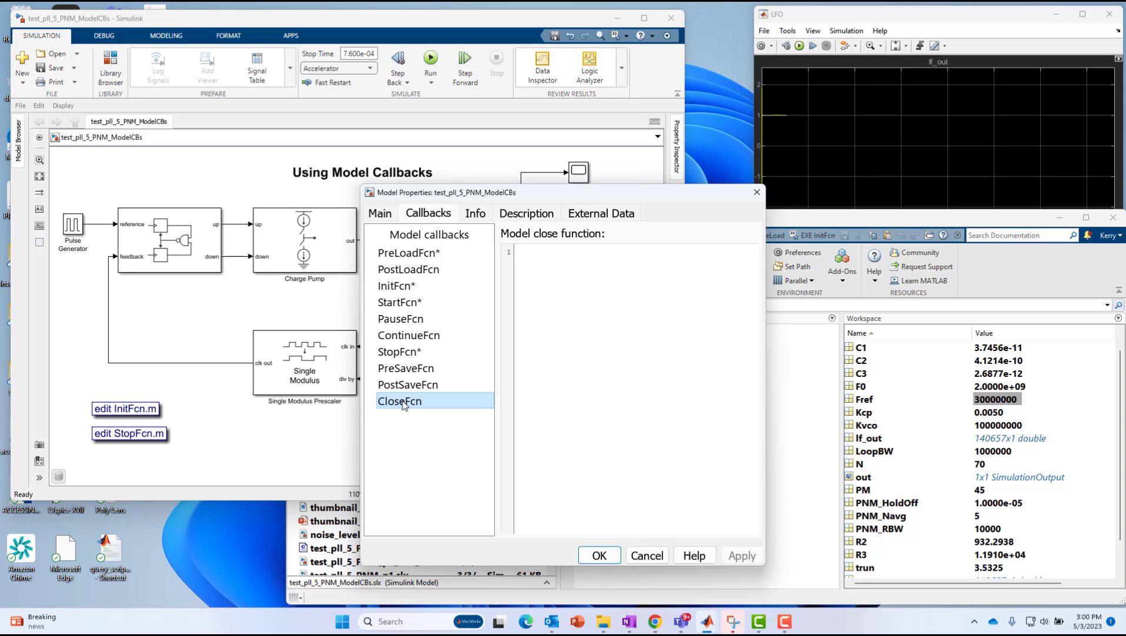
left_click(598, 555)
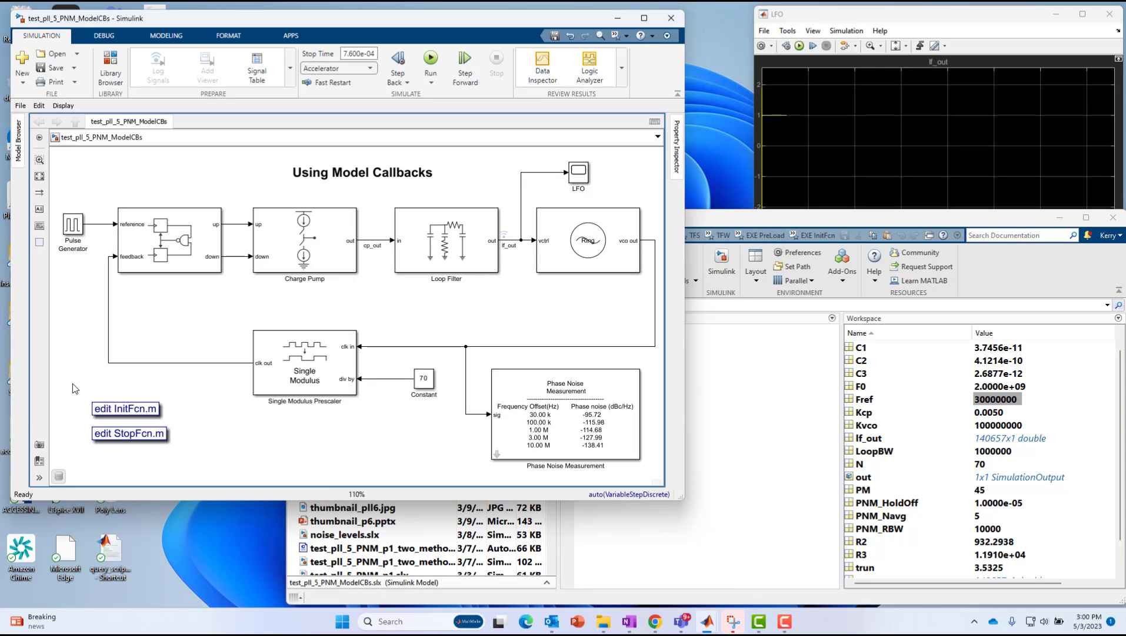
Use the 'edit InitFcn.m' canvas annotation to open InitFcn.m in the MATLAB Editor
left_click_drag(72, 383, 190, 449)
left_click(264, 440)
left_click(123, 408)
left_click(125, 409)
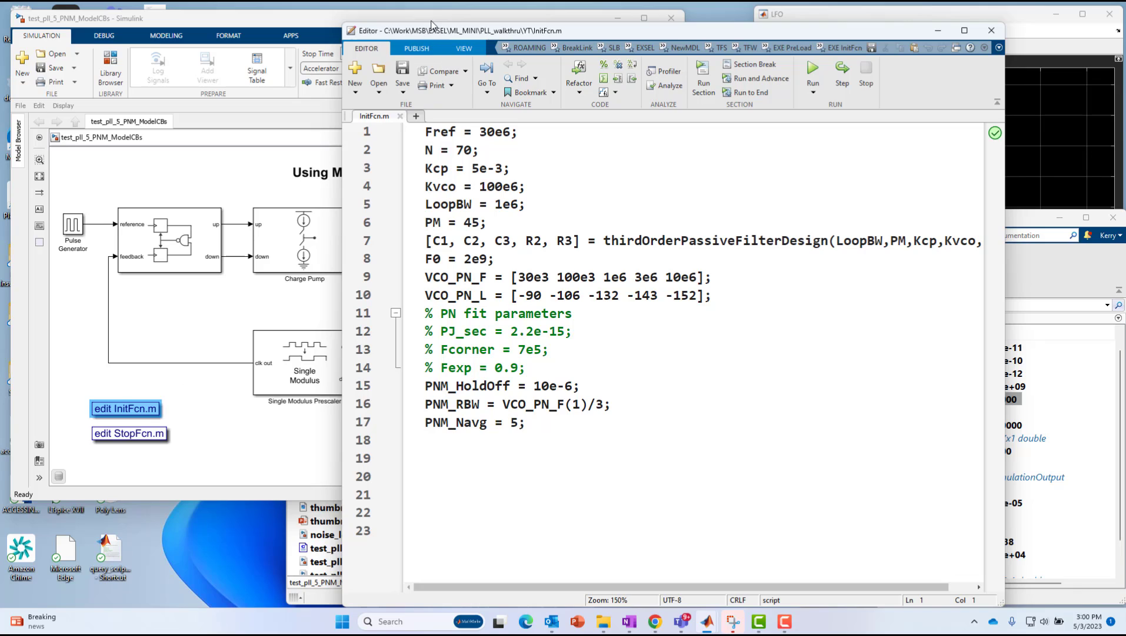
Read through InitFcn.m's Fref, N, Kcp, Kvco, LoopBW, PM, filter, F0 and phase noise definitions
left_click_drag(431, 30, 415, 23)
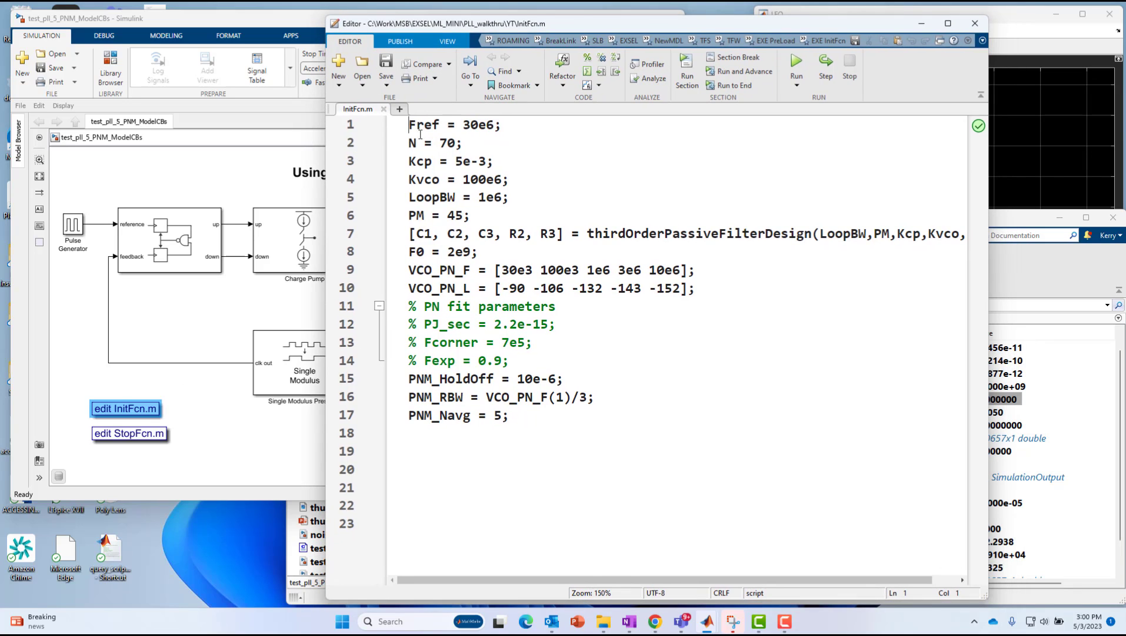
left_click_drag(990, 308, 1040, 301)
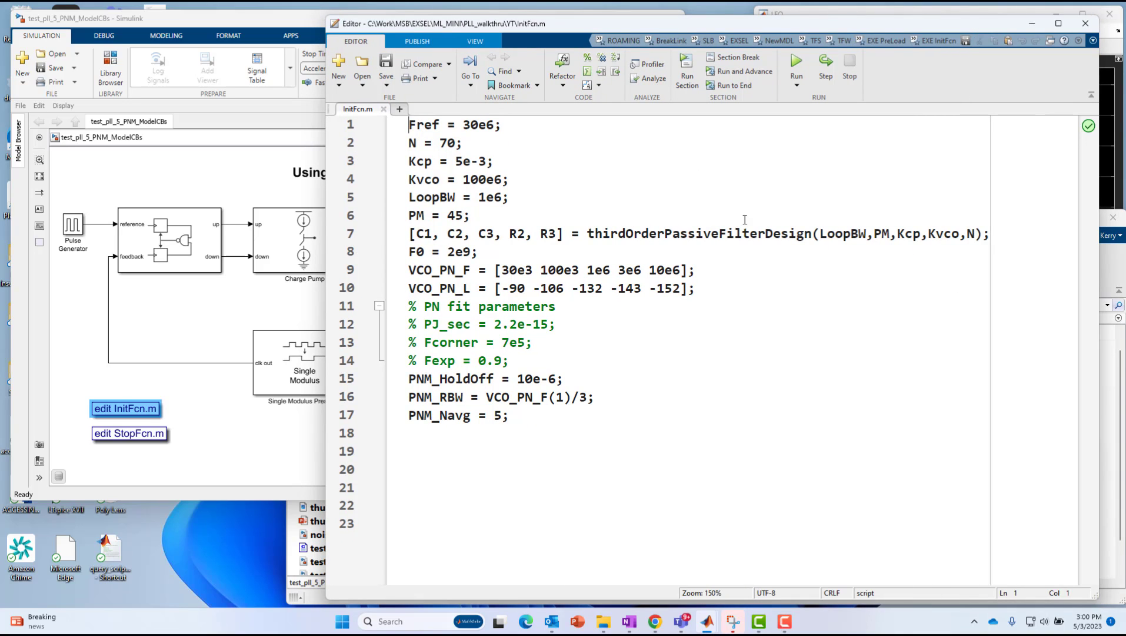
left_click_drag(409, 124, 519, 149)
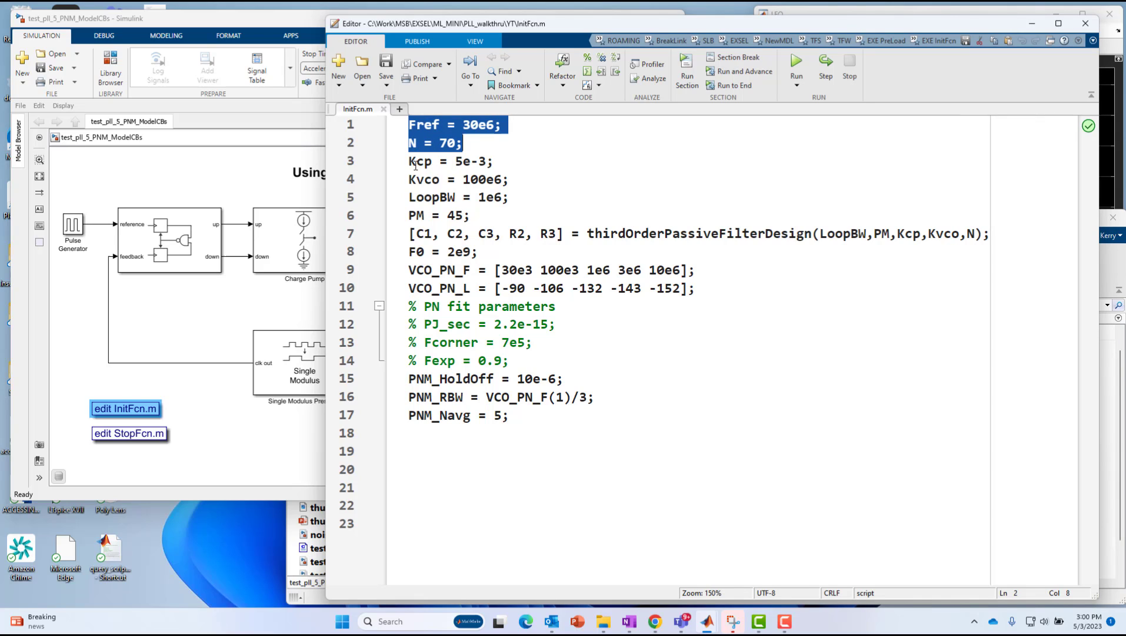
left_click_drag(409, 162, 506, 181)
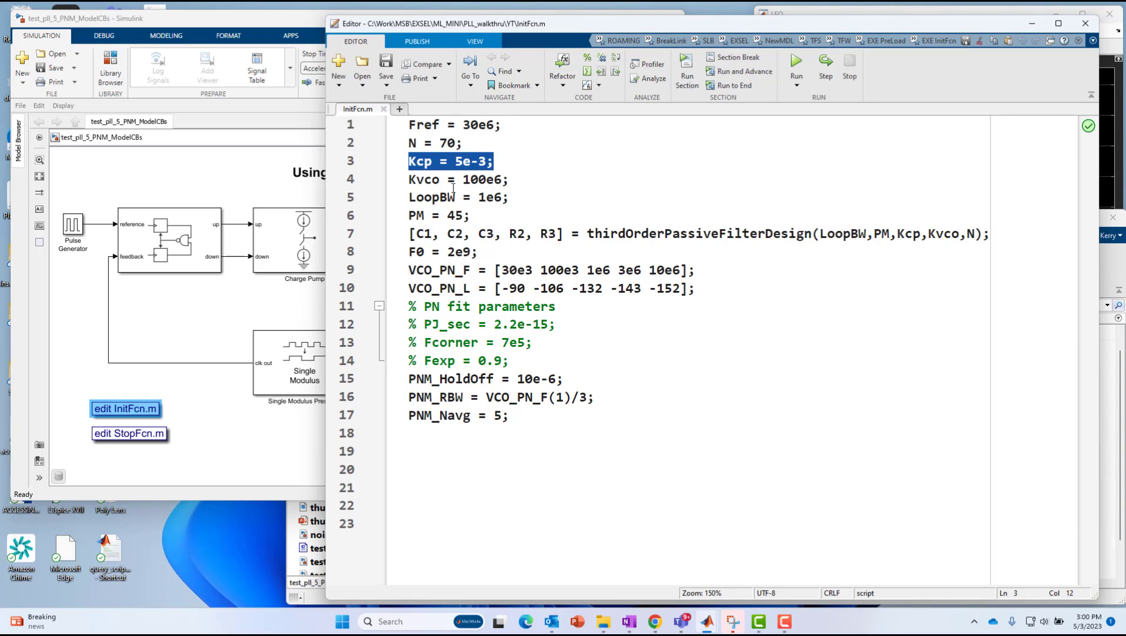
left_click_drag(409, 179, 511, 189)
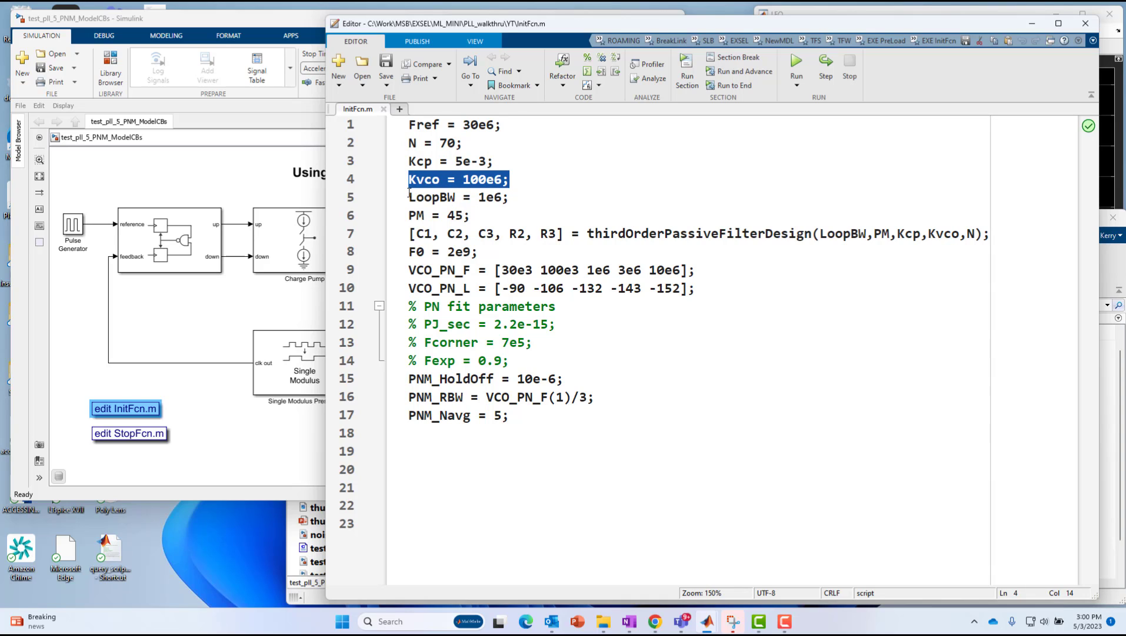
left_click_drag(410, 197, 509, 203)
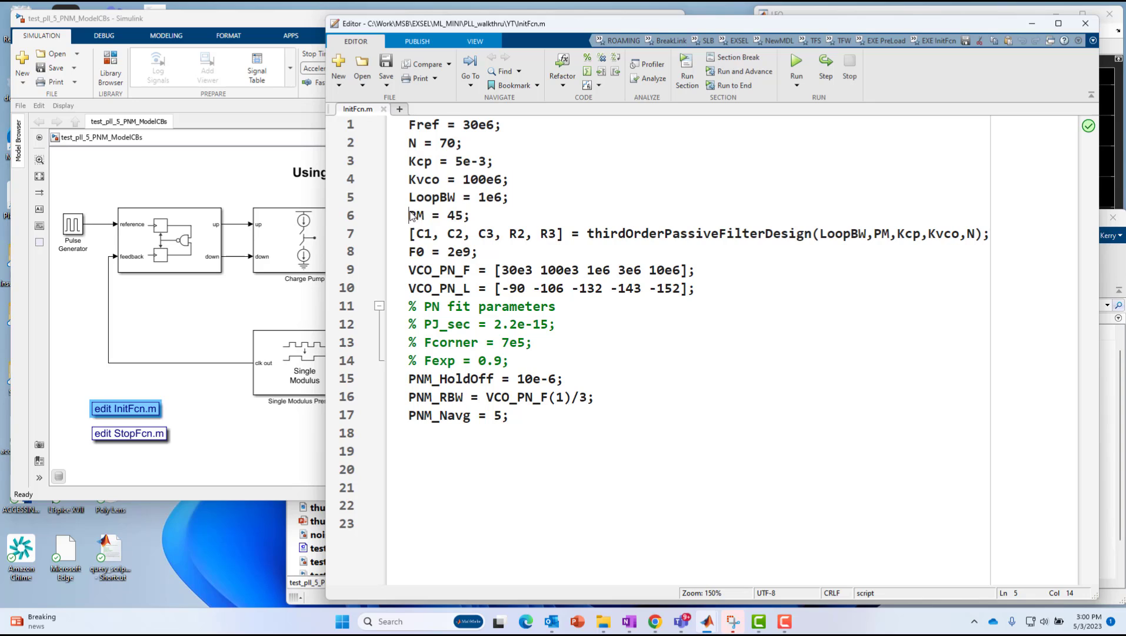
left_click_drag(409, 215, 473, 218)
left_click_drag(409, 233, 568, 234)
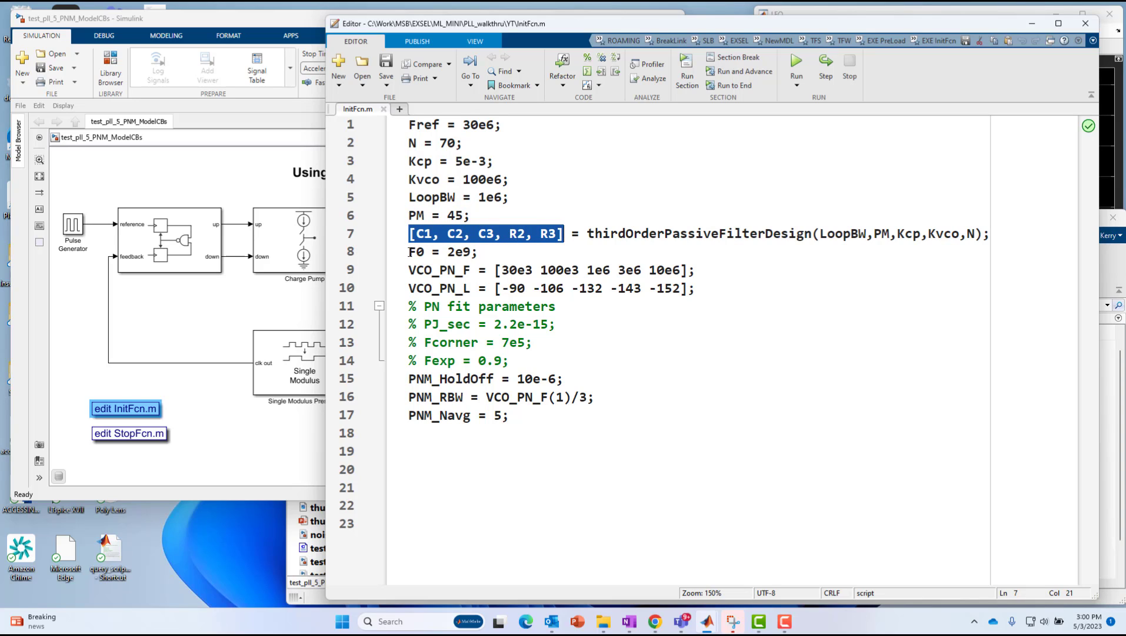
left_click_drag(409, 252, 479, 253)
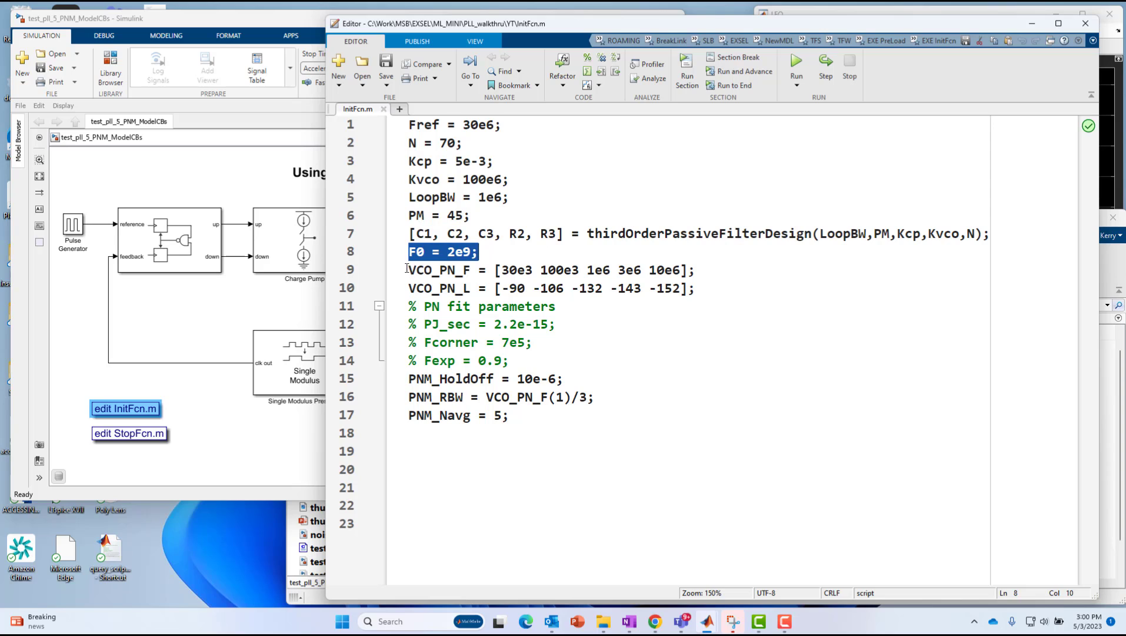
left_click_drag(408, 269, 739, 293)
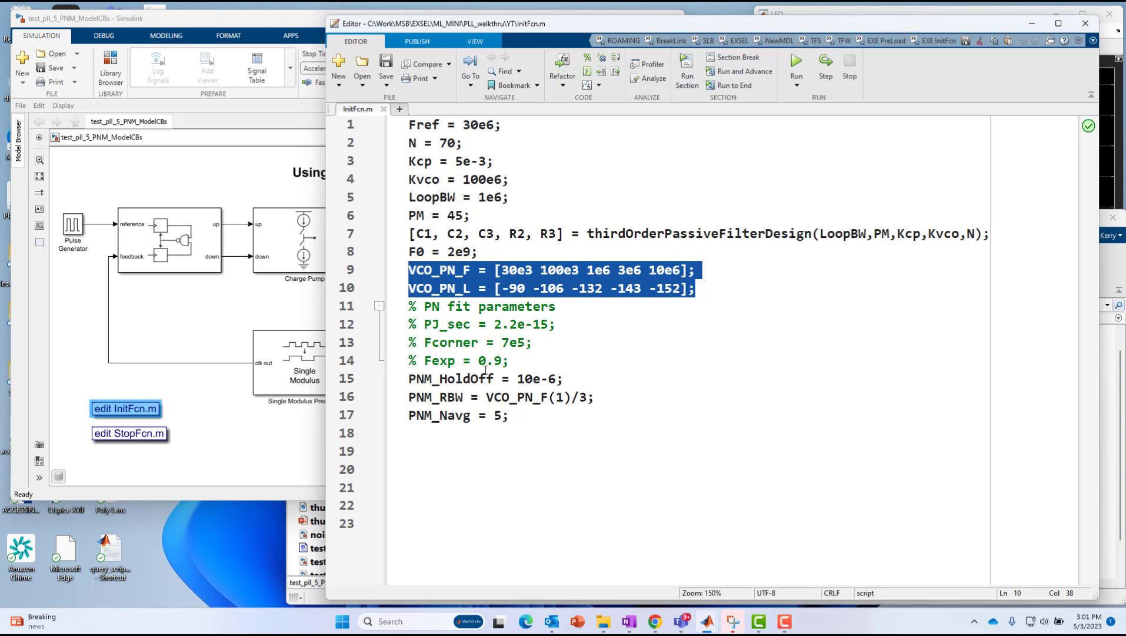
left_click_drag(409, 377, 580, 420)
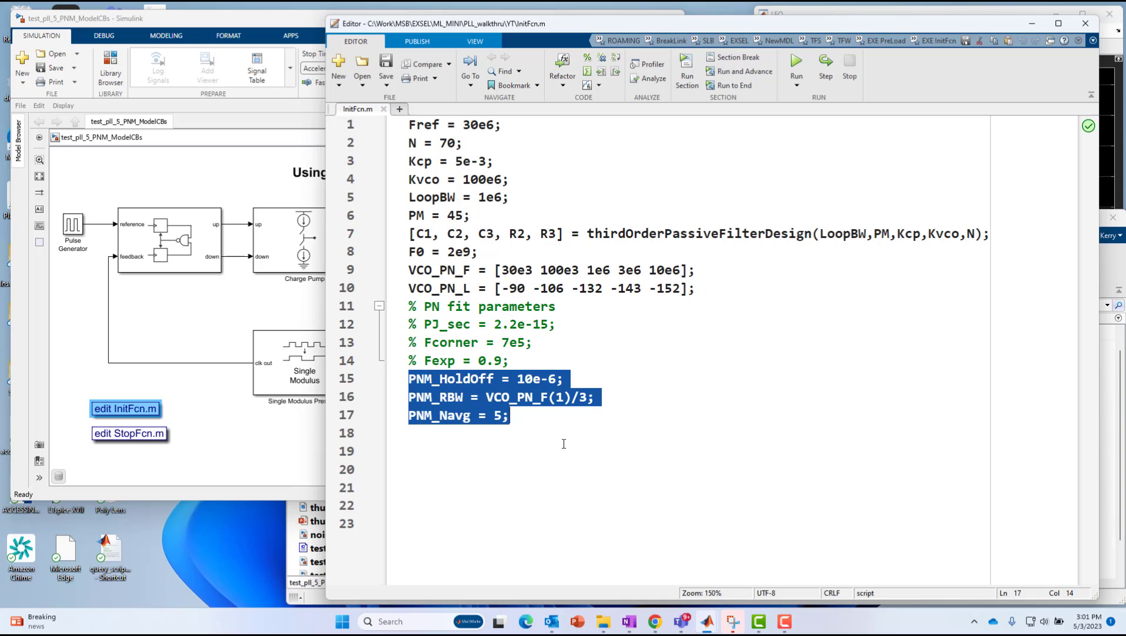
left_click(563, 469)
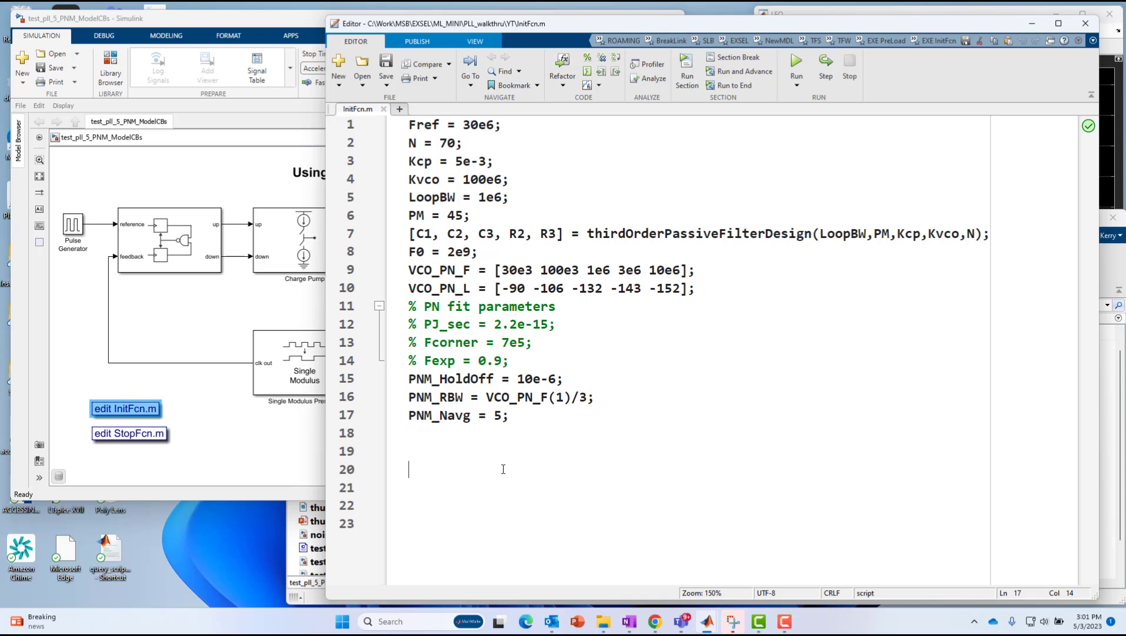
Remove the old PNM_Navg value of 5, save InitFcn.m and close the Editor
left_click(503, 416)
key("BackSpace")
type("1")
left_click(386, 69)
left_click(1090, 24)
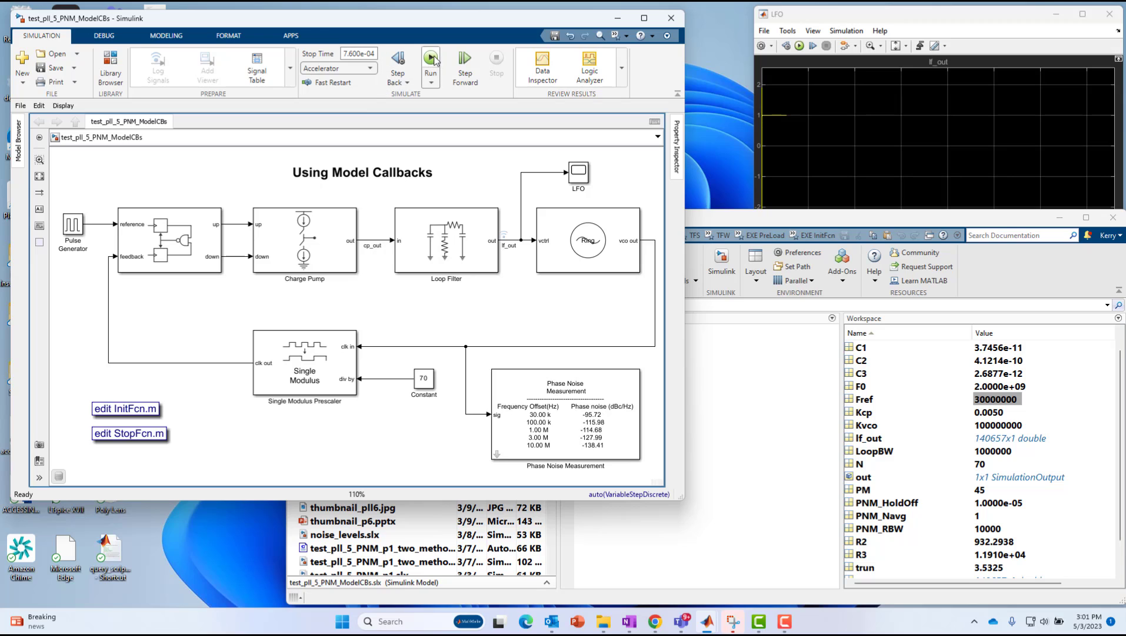
Set the model stop time to the Phase Noise Measurement block's recommended 1.600e-04 and accept
double_click(541, 429)
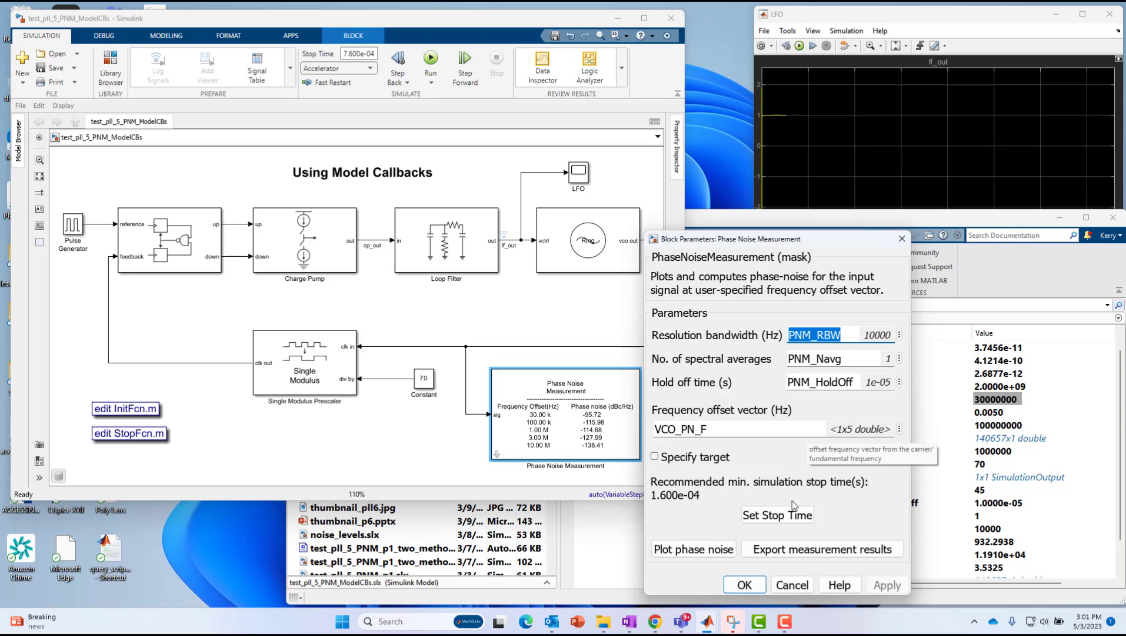
left_click(778, 515)
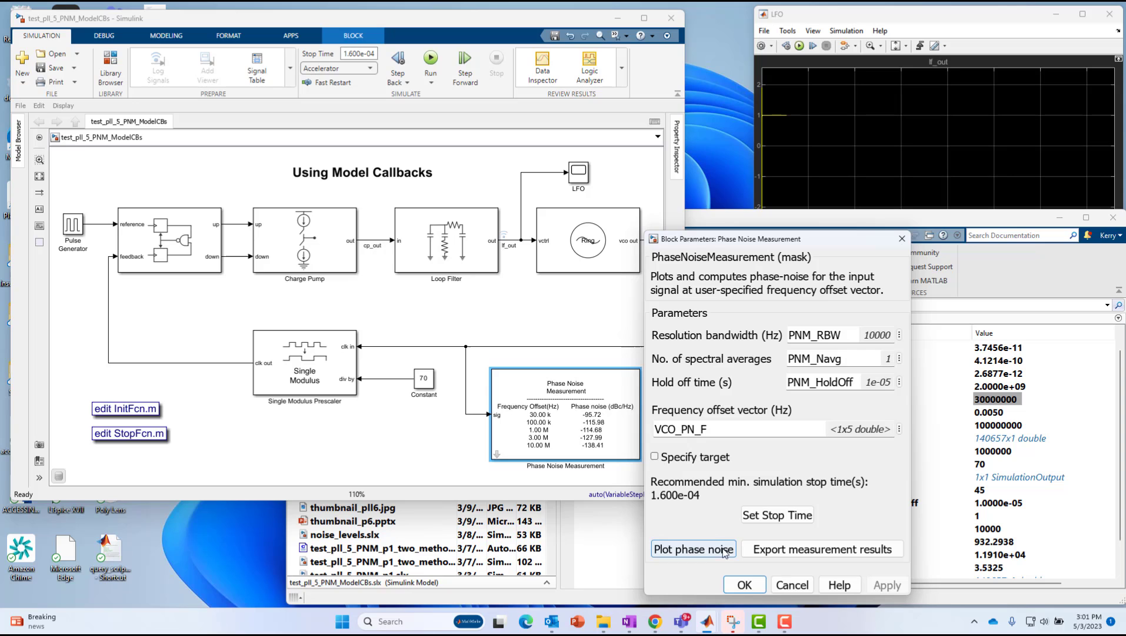
left_click(744, 584)
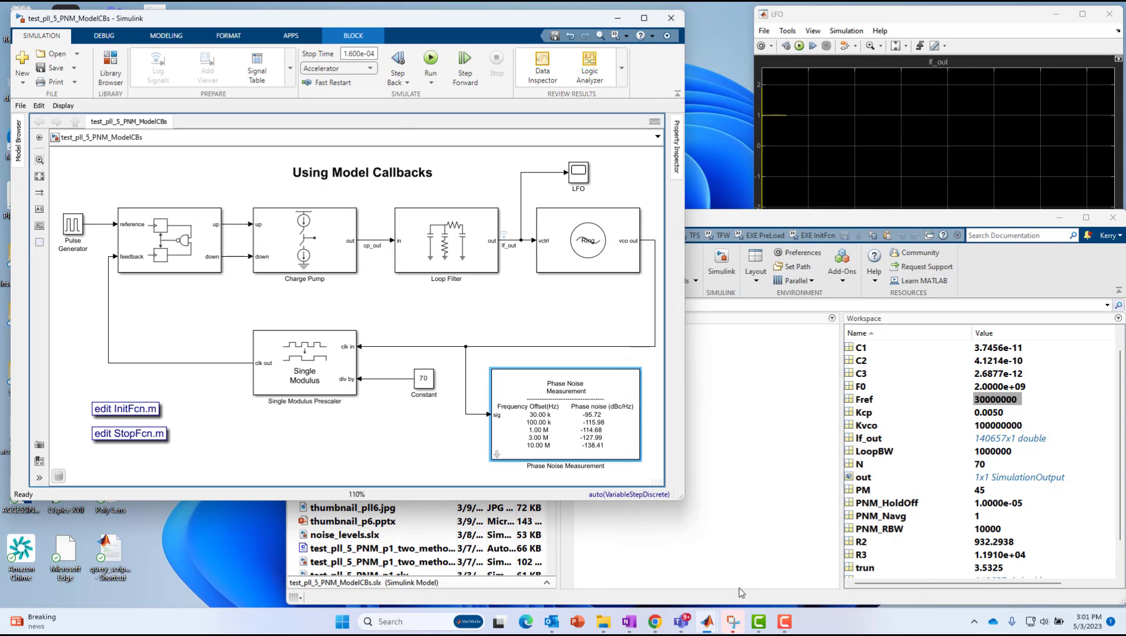
Run the PLL simulation, arrange the LFO scope and LF output figure, and reopen Phase Noise Measurement's parameters
left_click(430, 59)
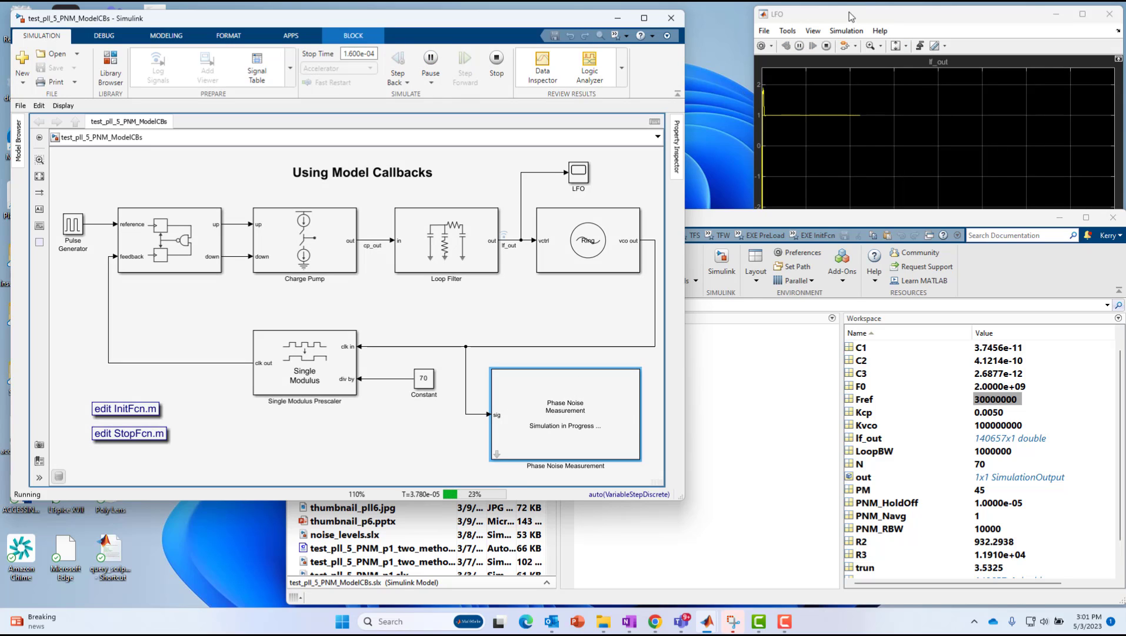
left_click(824, 113)
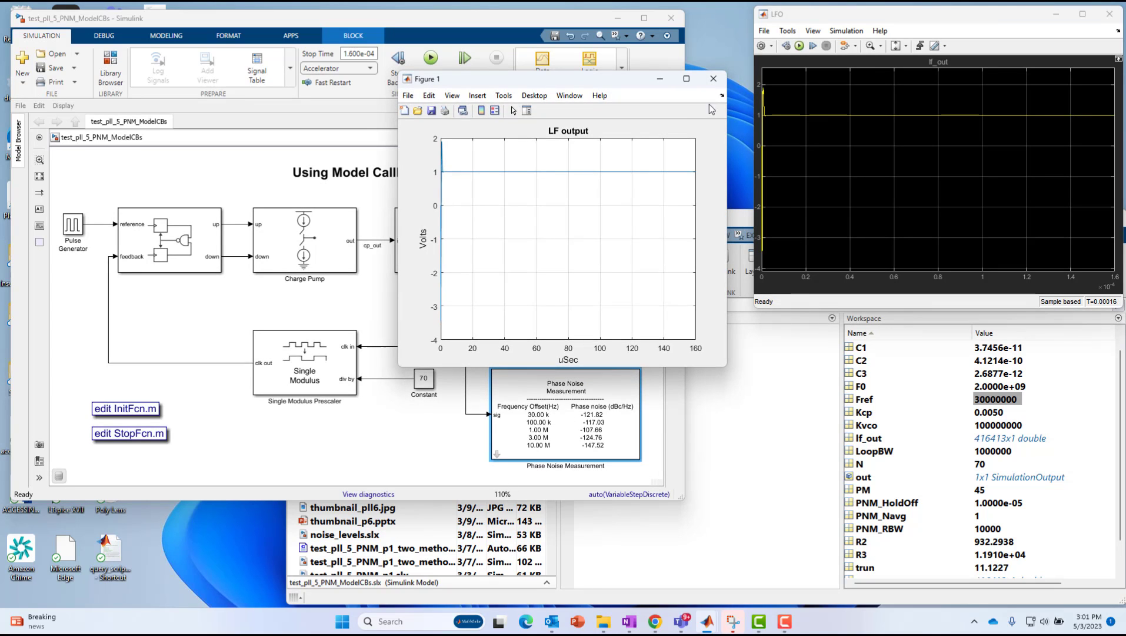
left_click_drag(629, 81, 896, 325)
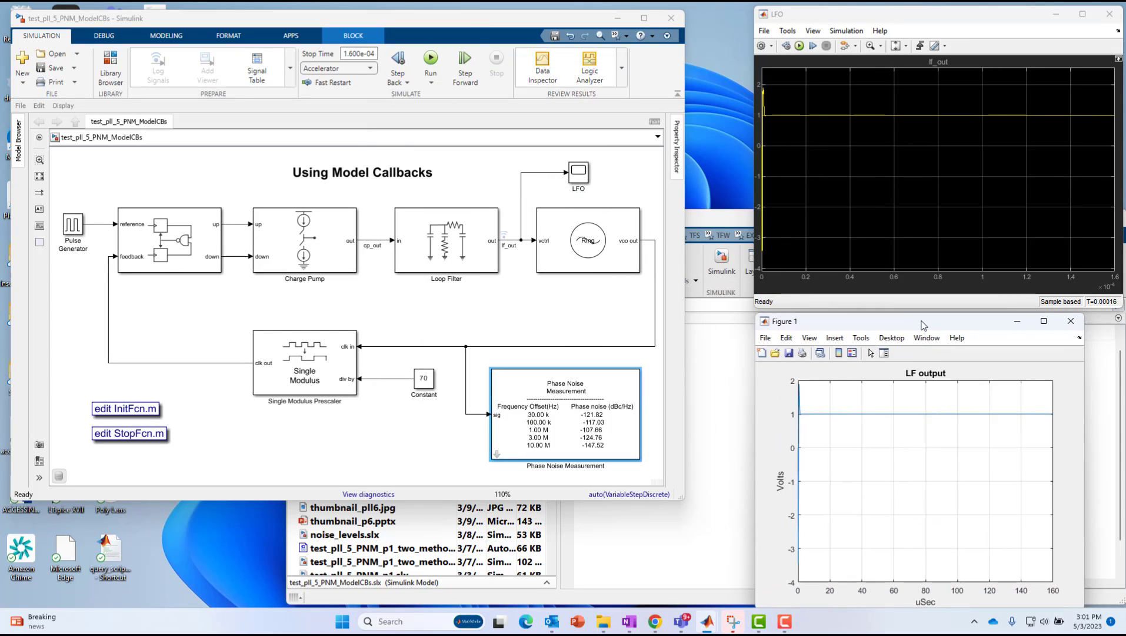
double_click(578, 429)
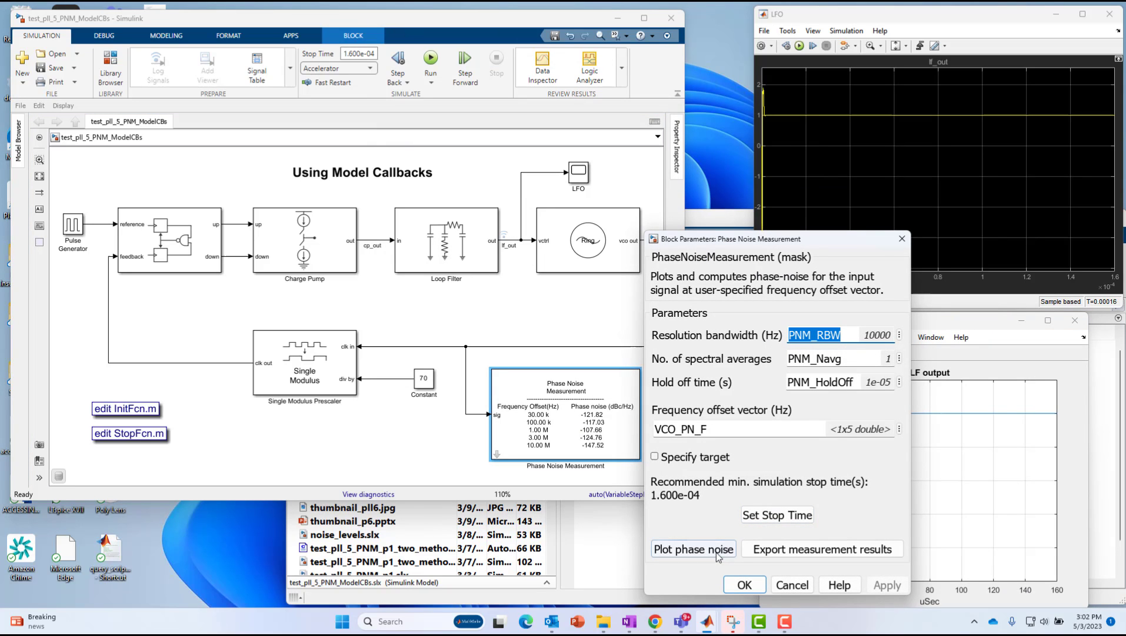
left_click(694, 549)
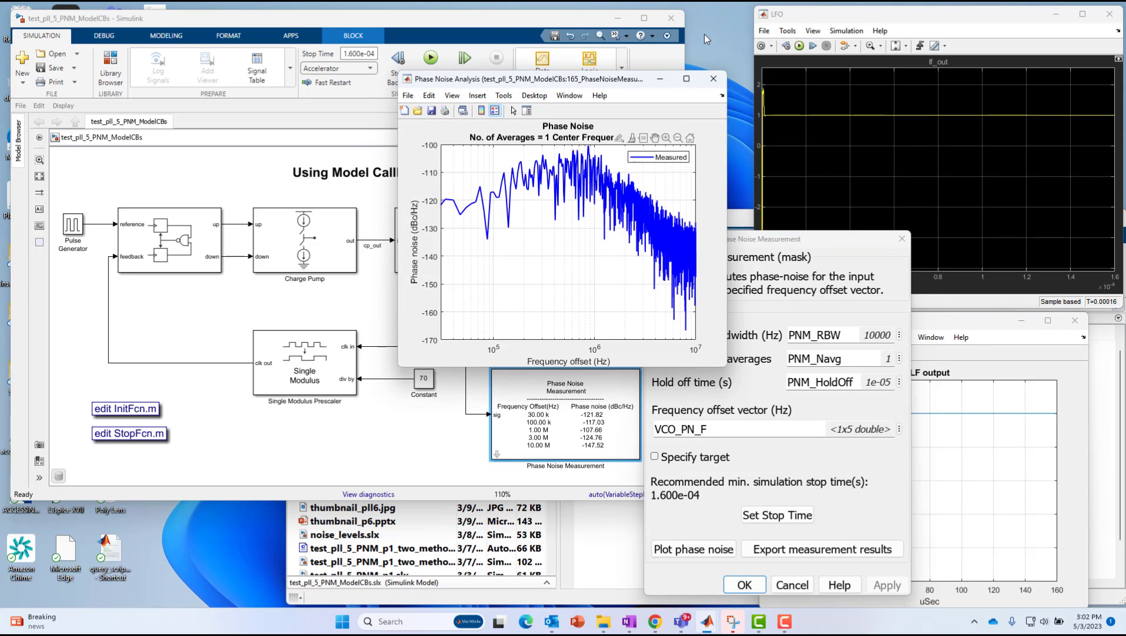
left_click(713, 81)
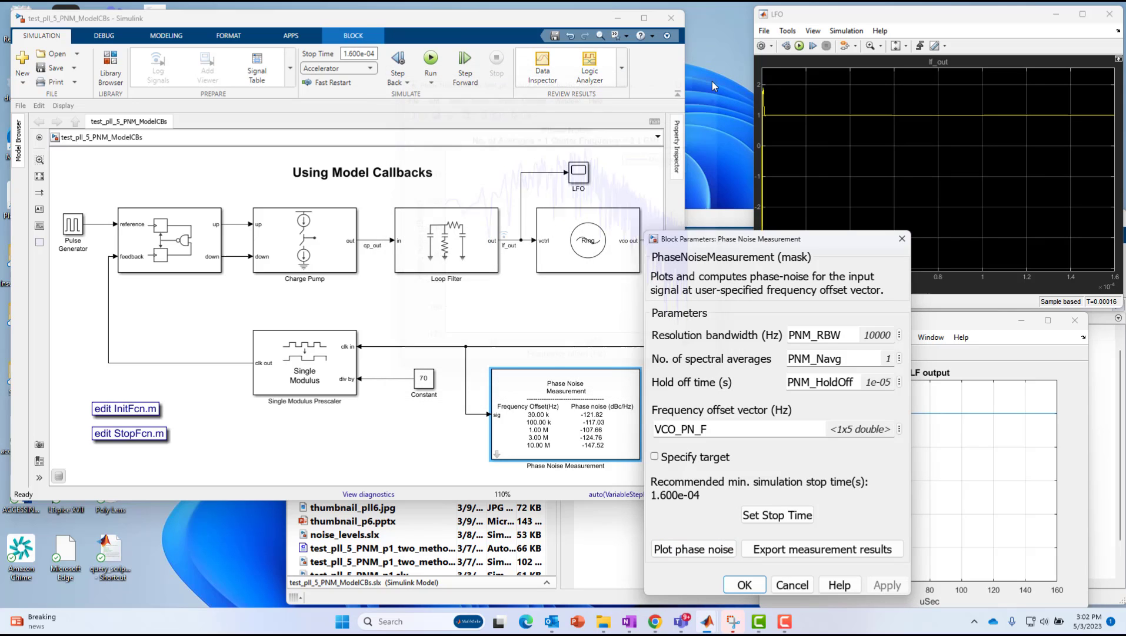
left_click(744, 584)
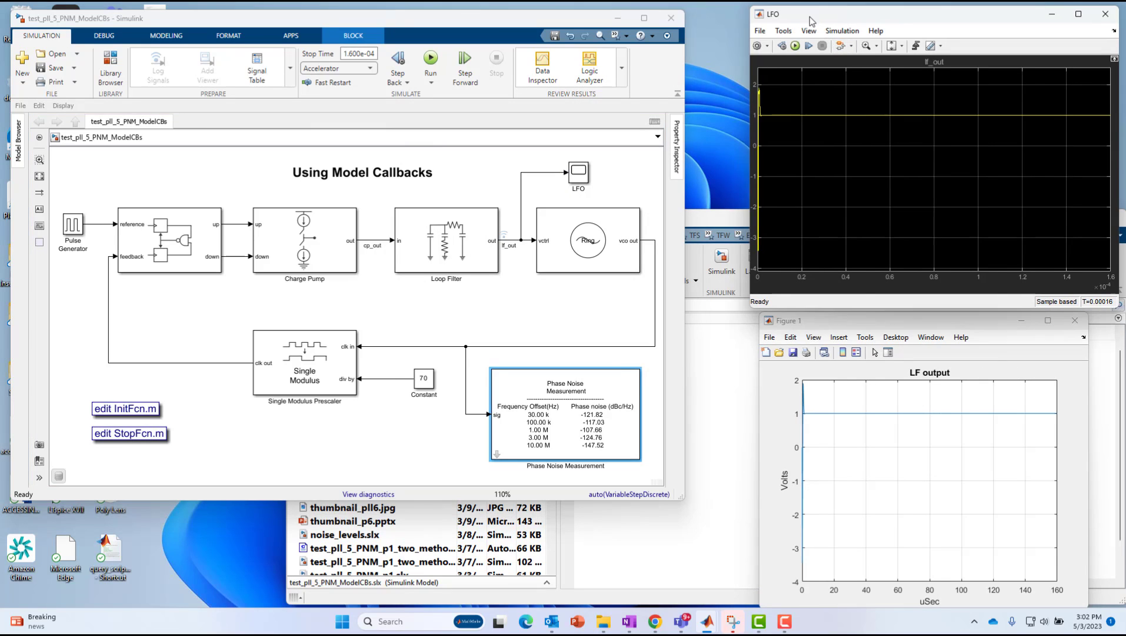
Reposition the LFO scope and resize the LF output figure beside the model
left_click_drag(818, 15, 809, 15)
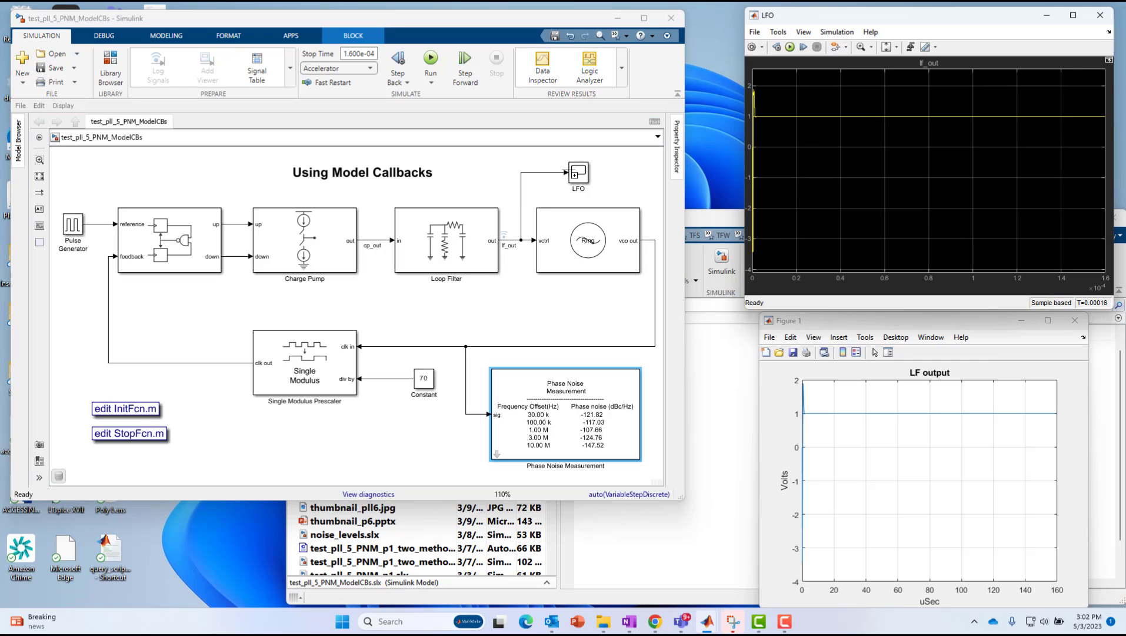
left_click(579, 174)
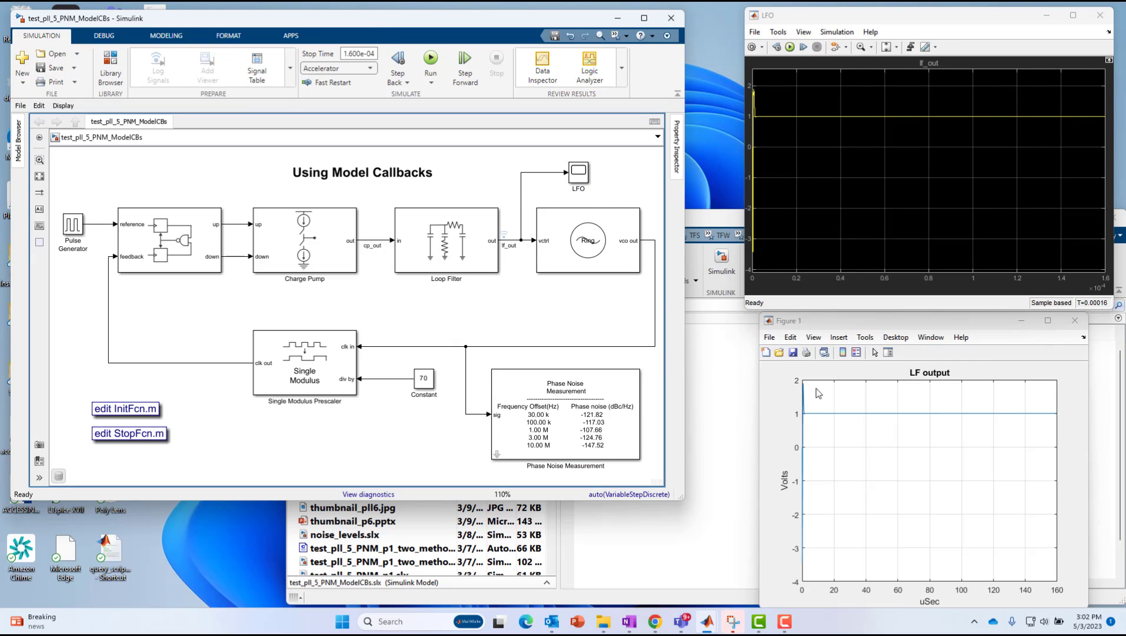
left_click(815, 322)
left_click_drag(816, 315, 772, 323)
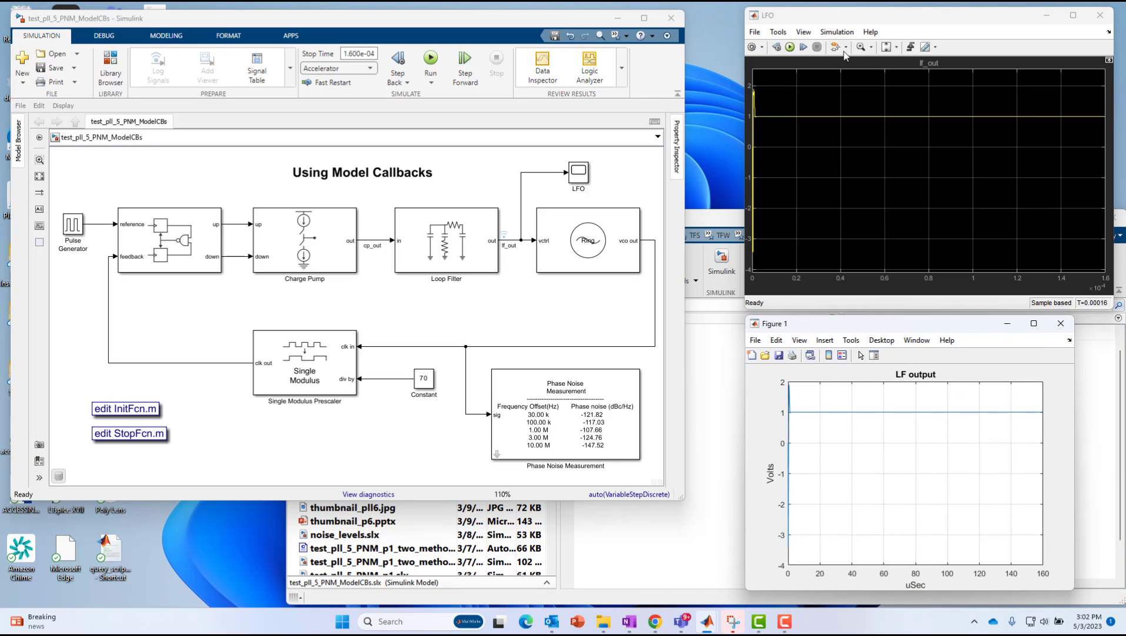
left_click_drag(1075, 414, 1117, 401)
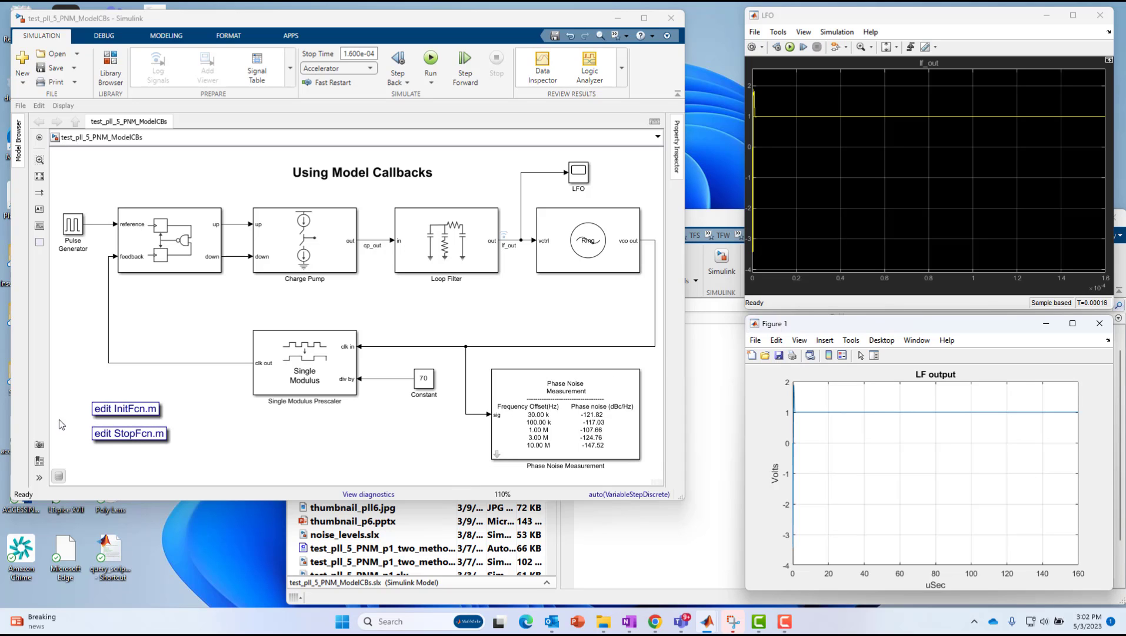
Open StopFcn.m from its annotation and review line 1 squeezing out.logsout into lf_out
left_click(130, 434)
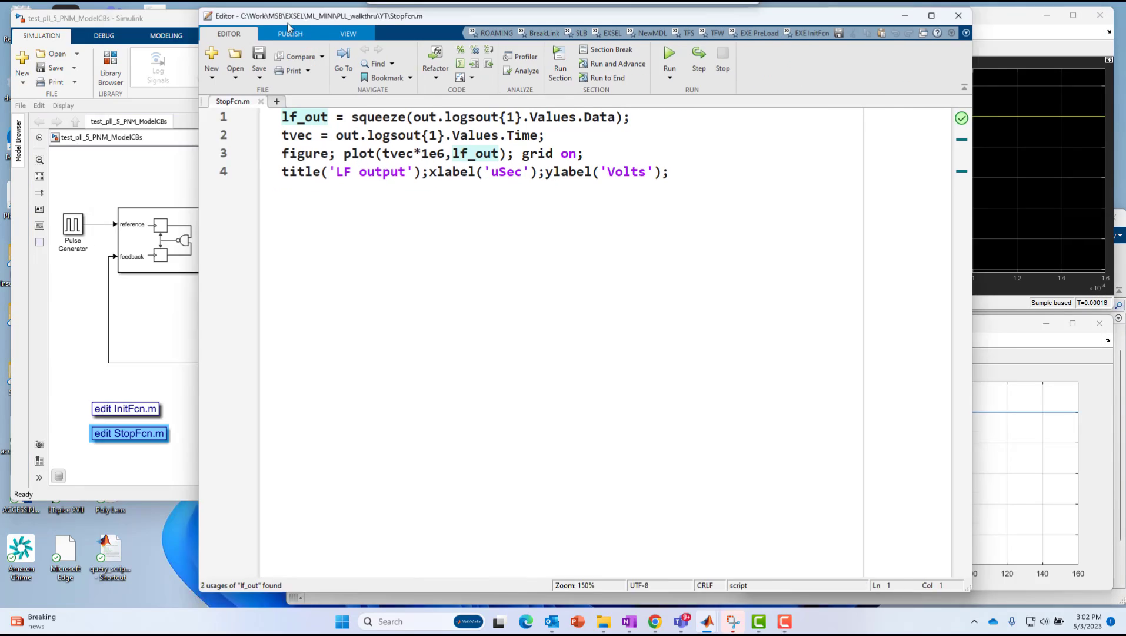
left_click_drag(288, 27, 152, 26)
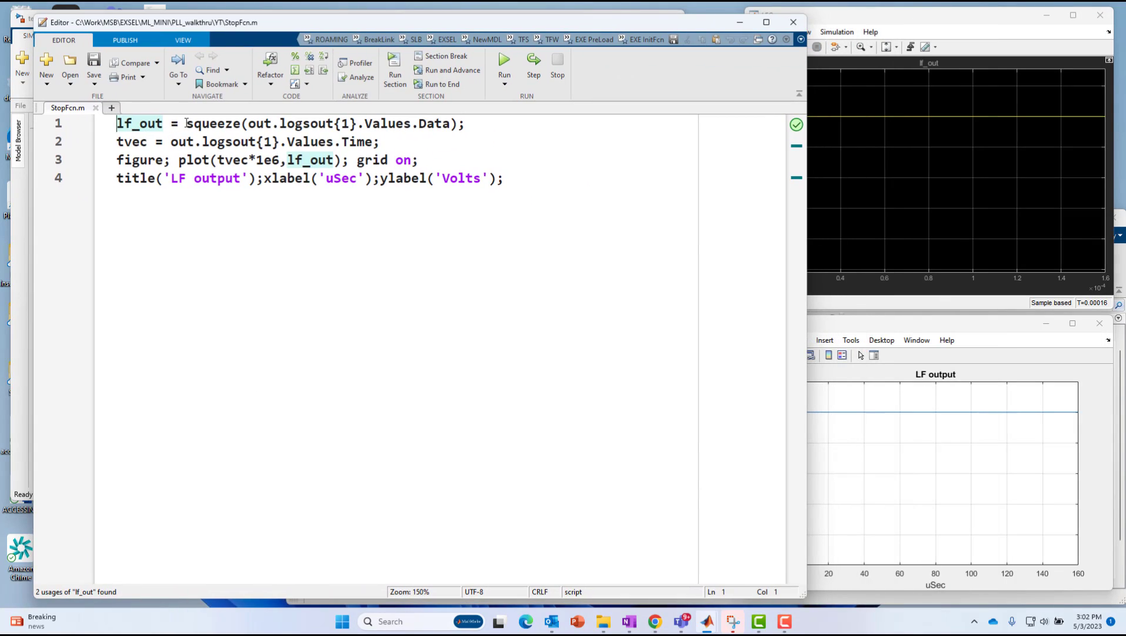
left_click_drag(186, 124, 212, 126)
left_click(290, 159)
left_click_drag(247, 123, 335, 124)
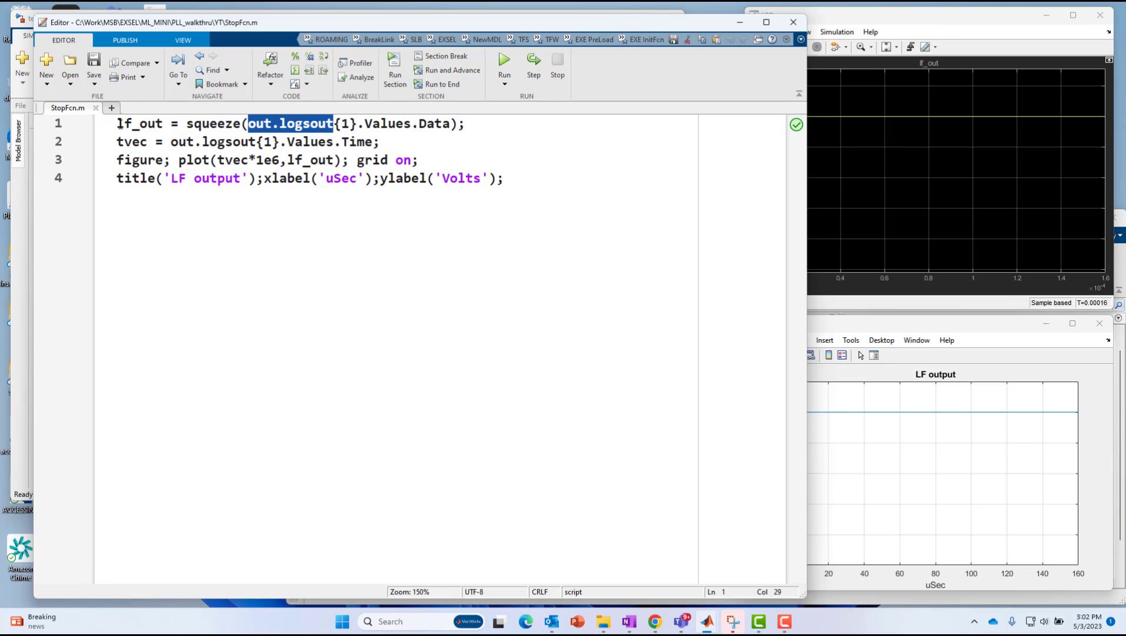
Review the 1e6 uSec scaling and the title/axis label line against the LF output figure
mouse_move(117, 123)
left_mouse_down()
mouse_move(172, 123)
mouse_move(149, 141)
mouse_move(419, 160)
left_mouse_up()
left_click(118, 142)
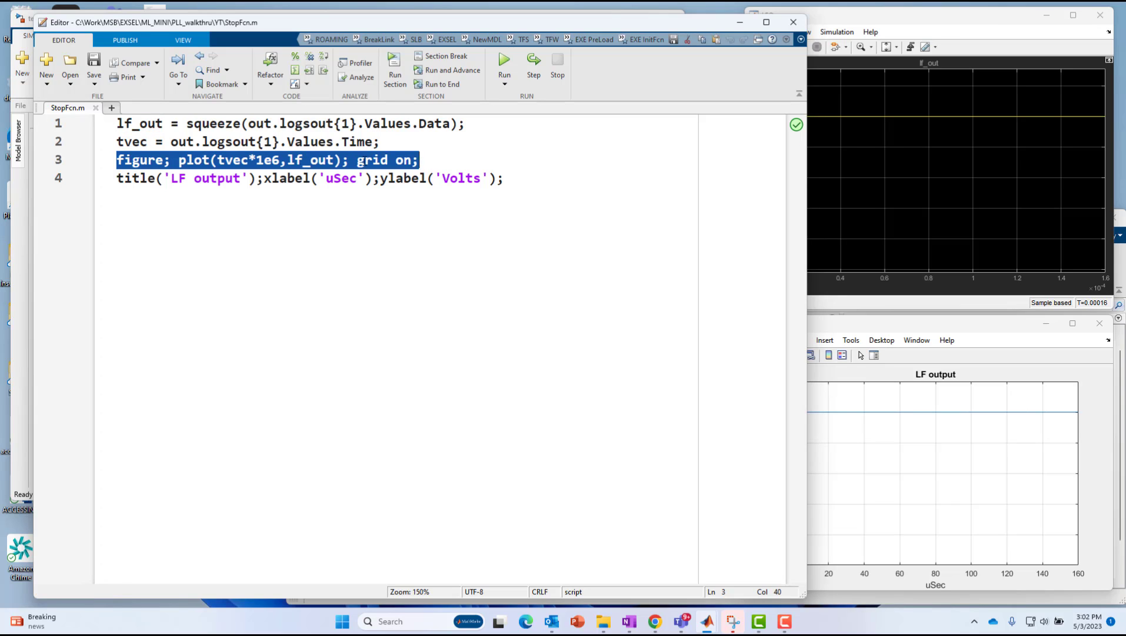
left_click(258, 159)
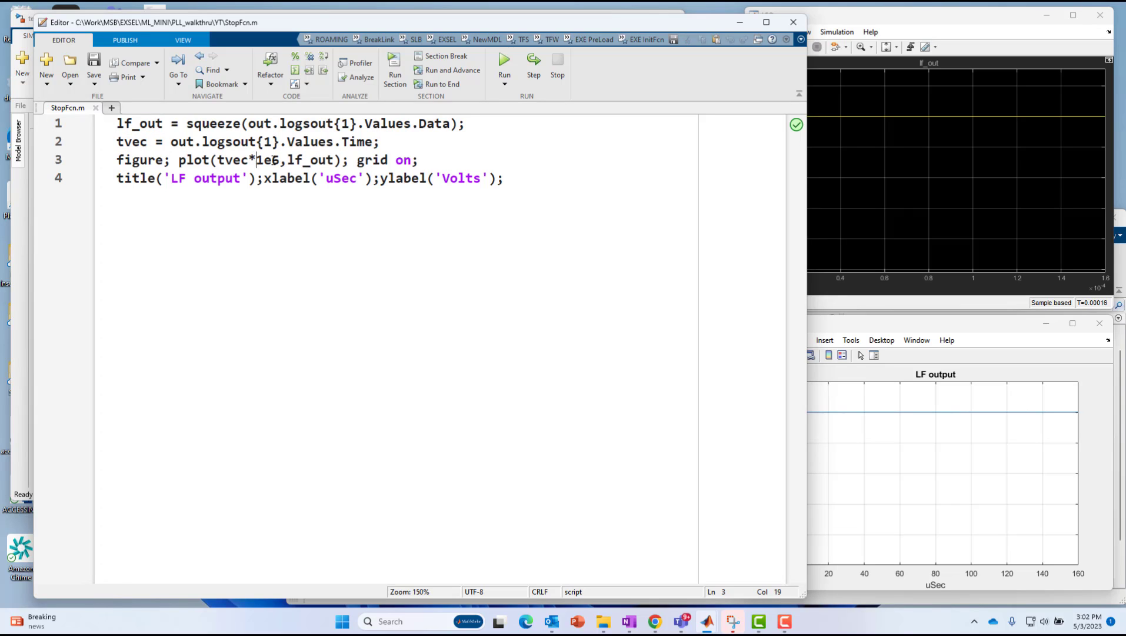
left_click_drag(117, 178, 493, 179)
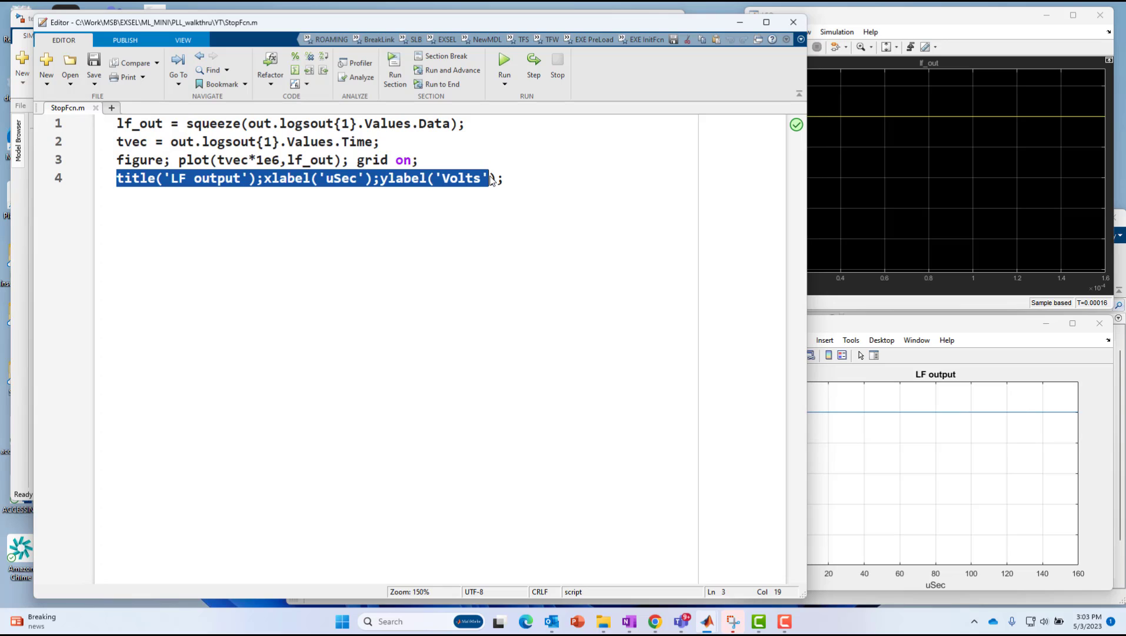
left_click(903, 326)
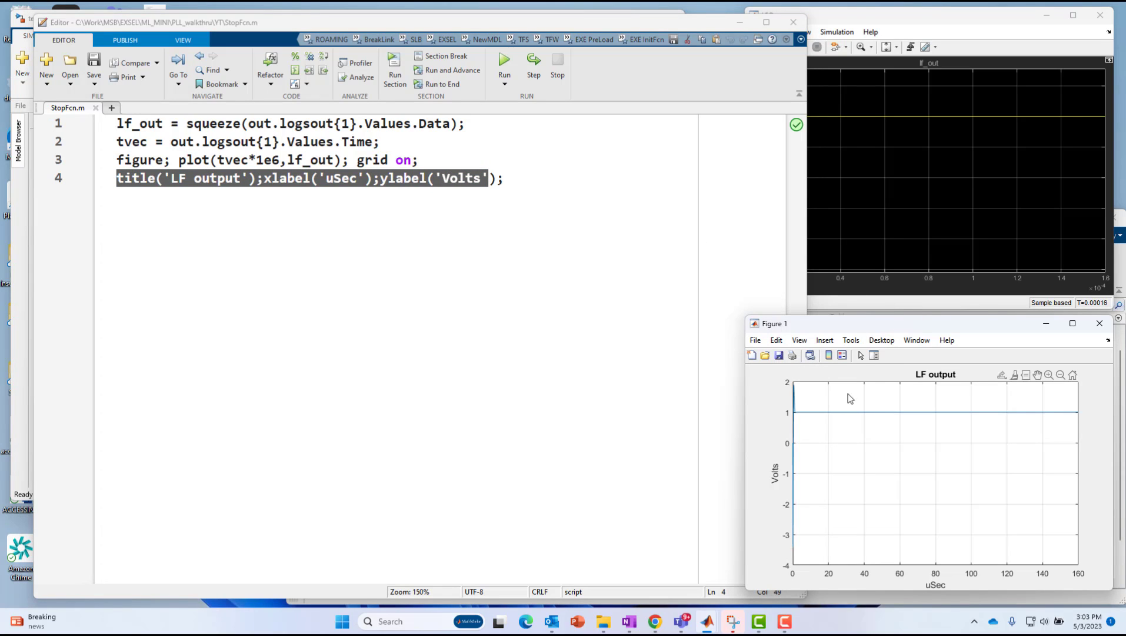
Zoom the LF output figure into the early overshoot and its peak ripple
mouse_move(934, 472)
left_click_drag(802, 487, 776, 410)
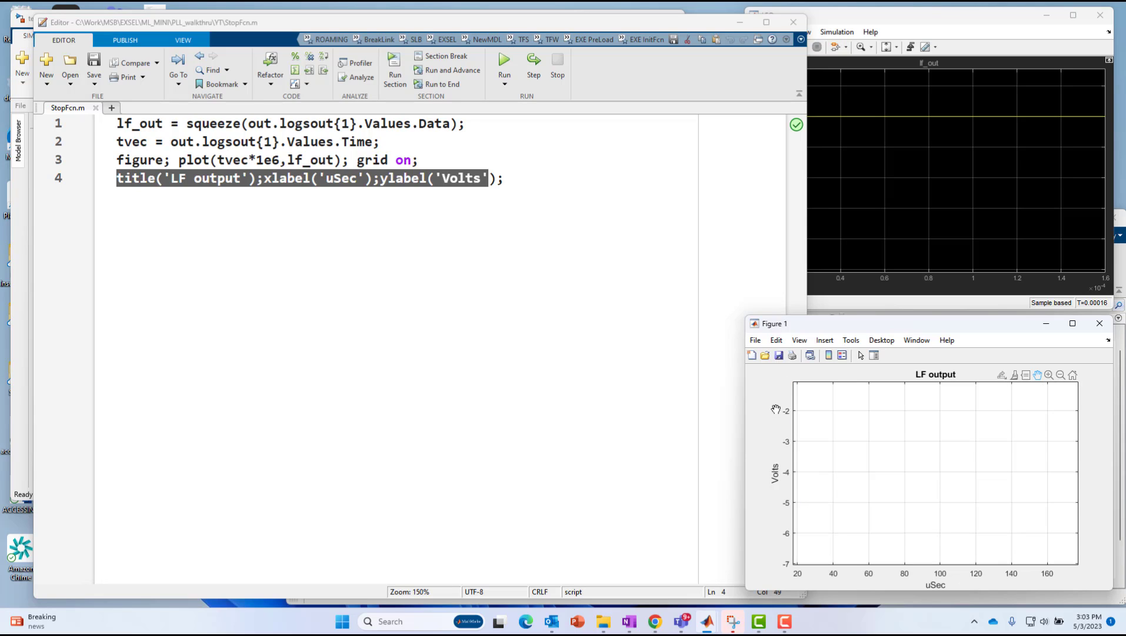
left_click(1074, 376)
left_click(1049, 376)
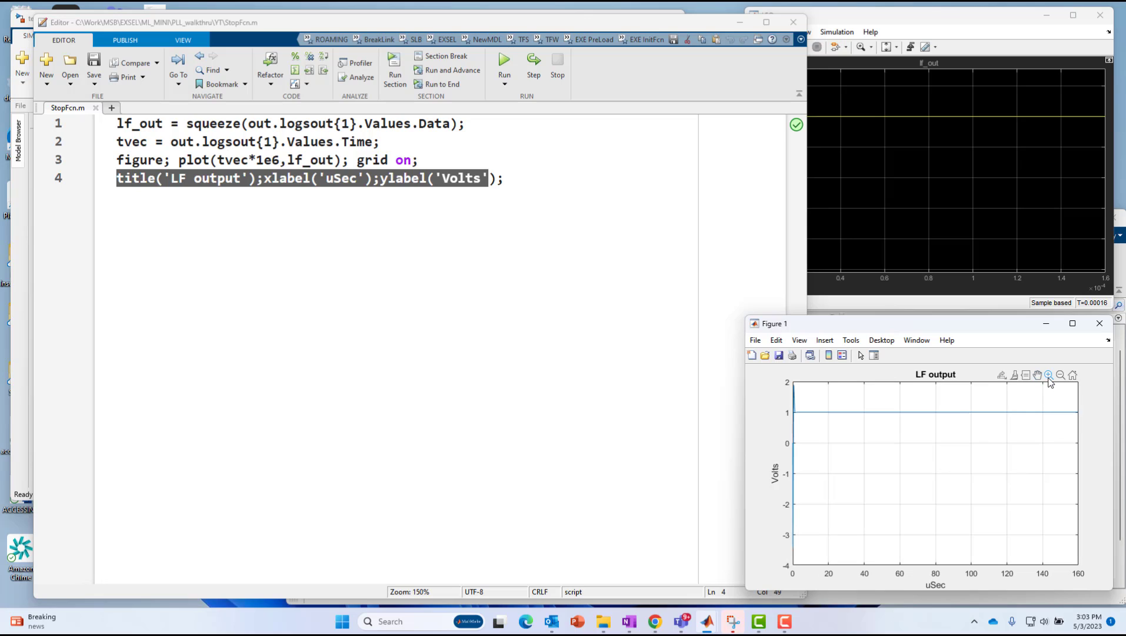
left_click_drag(794, 383, 825, 482)
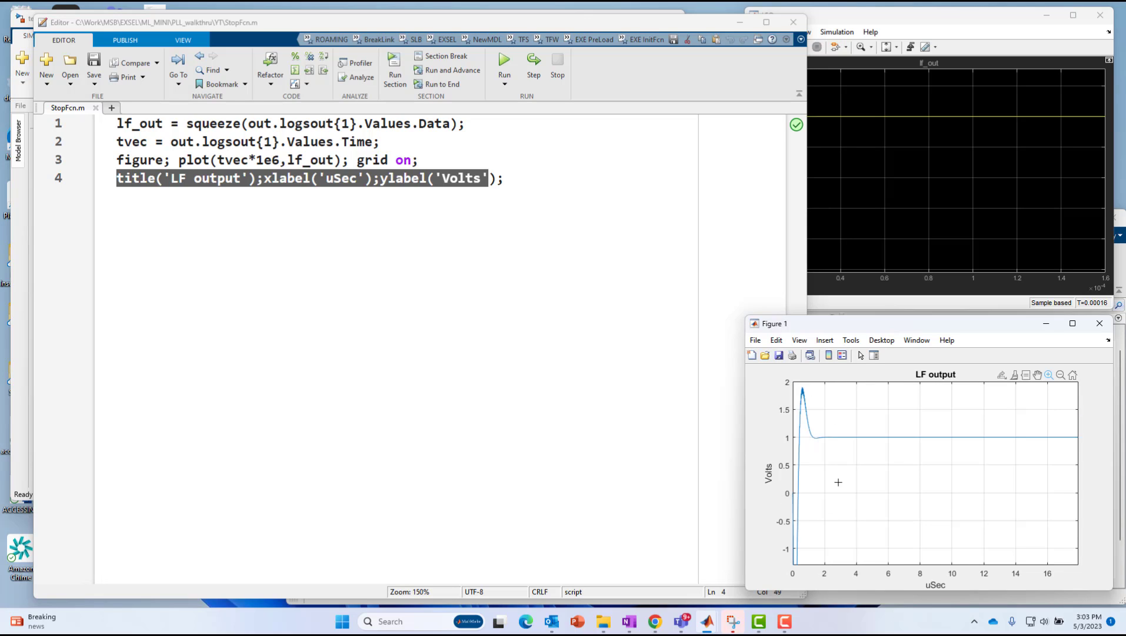
left_click_drag(796, 382, 839, 482)
left_click_drag(821, 384, 933, 456)
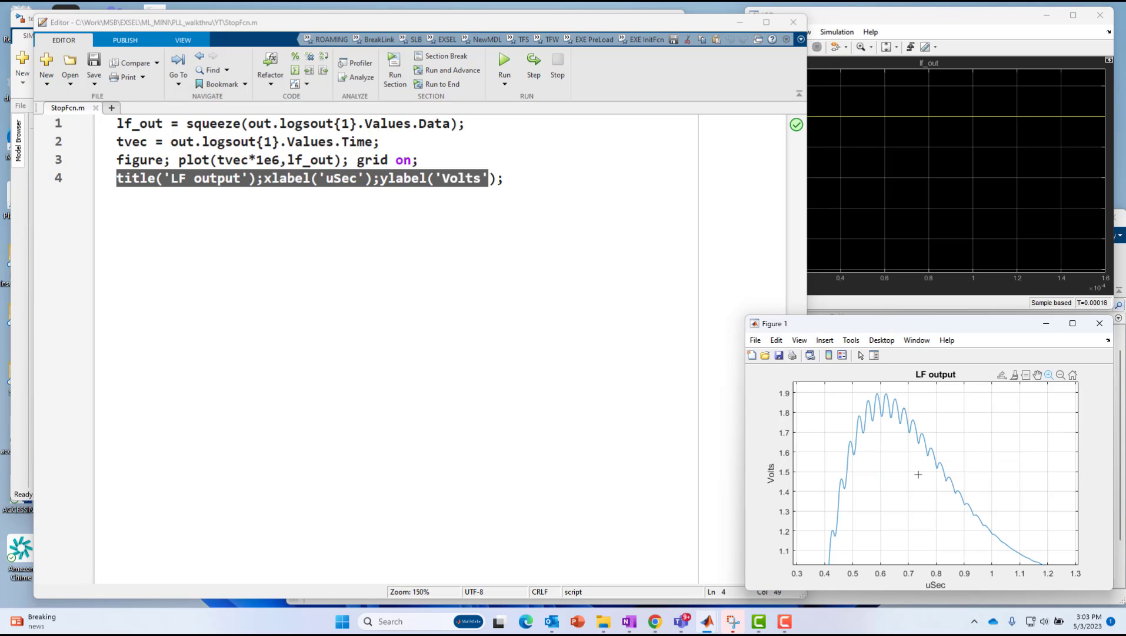
Zoom the LFO scope into the same early peak, then reset it to the full time range
left_click(878, 20)
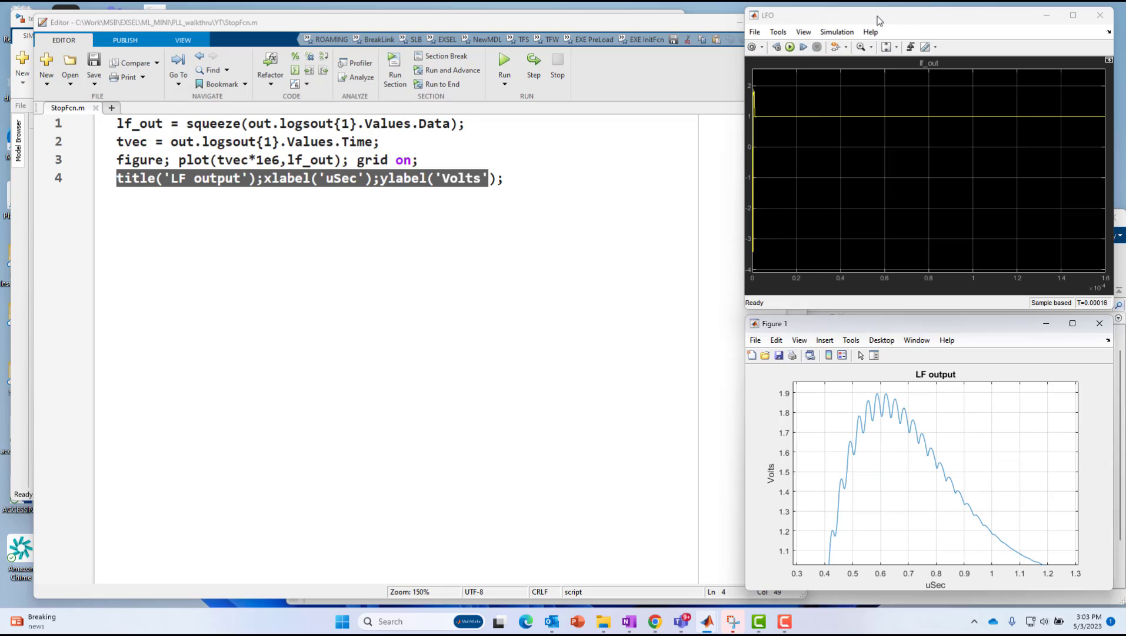
left_click(872, 46)
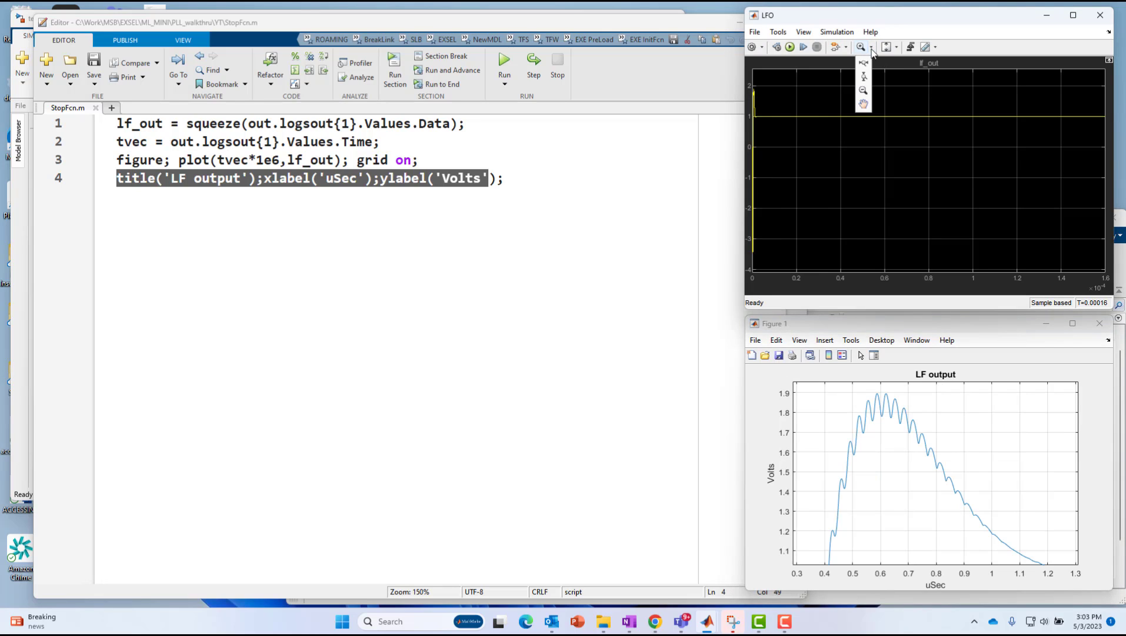
left_click(862, 62)
scroll(757, 111, "up", 3)
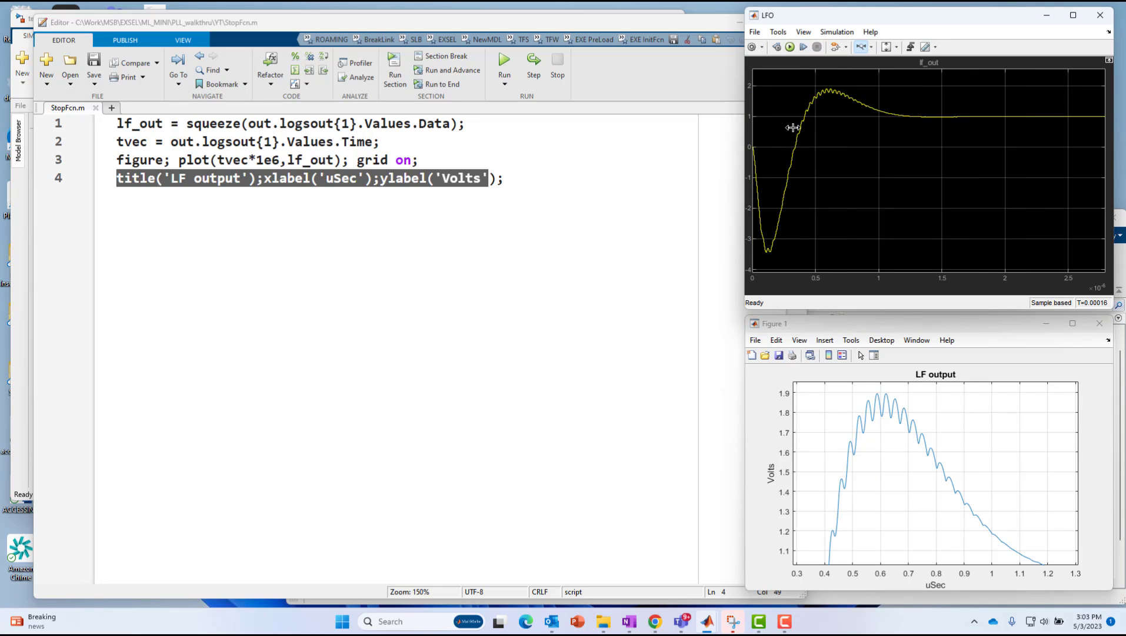
left_click(873, 47)
left_click_drag(779, 83, 956, 162)
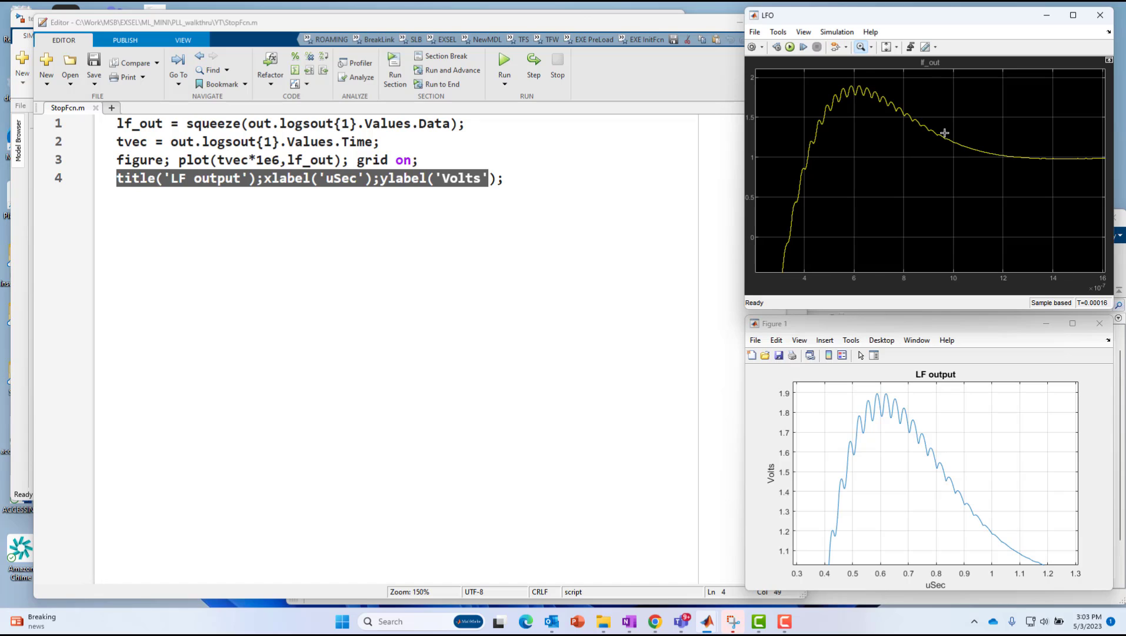
left_click(897, 49)
left_click(892, 79)
Close StopFcn.m and revisit the Model Properties Callbacks list, cancelling without changes
left_click(477, 299)
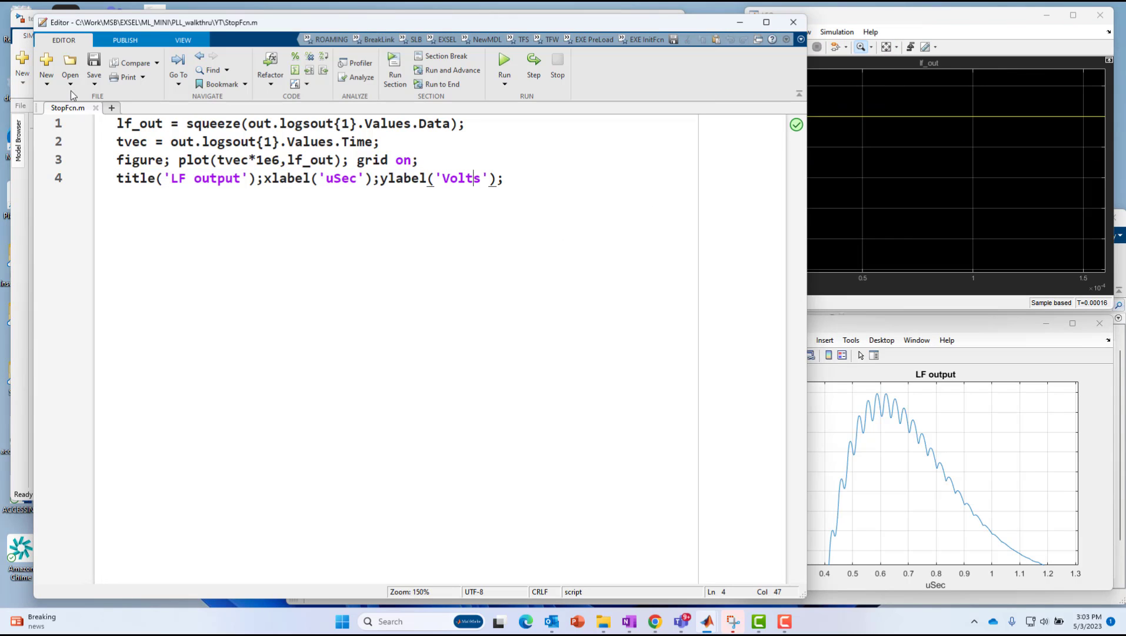
left_click(95, 108)
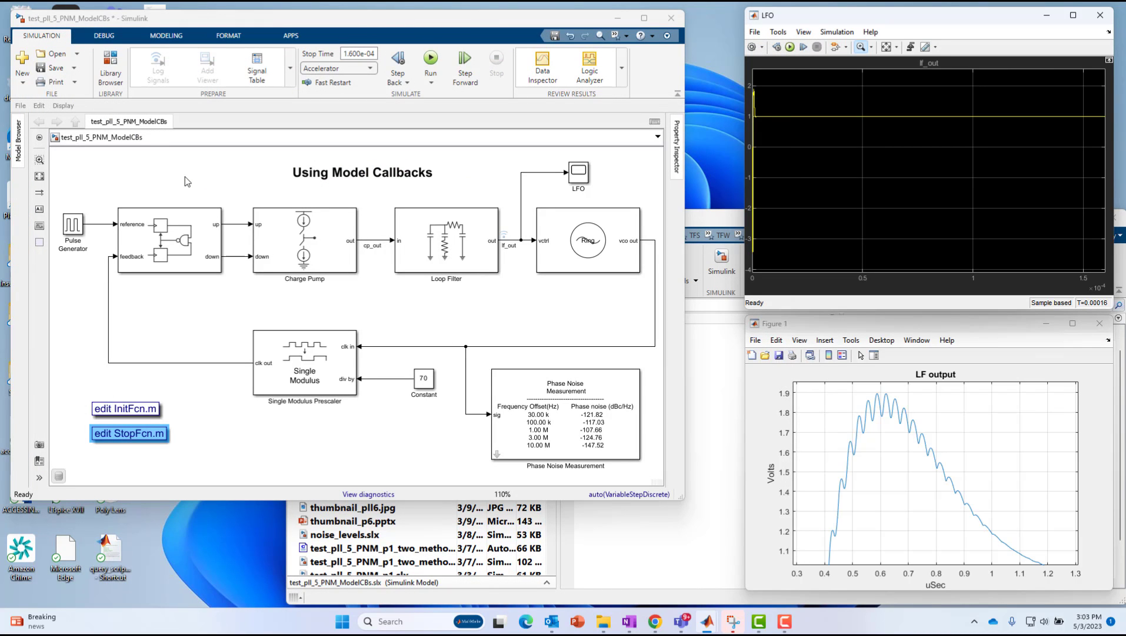
right_click(135, 169)
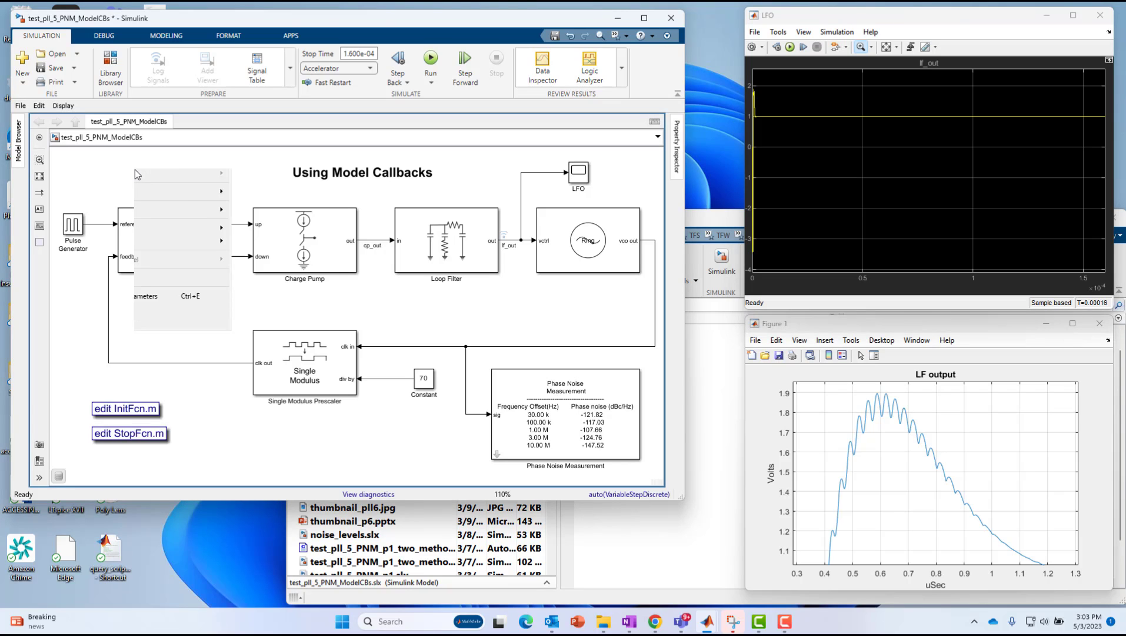
left_click(99, 169)
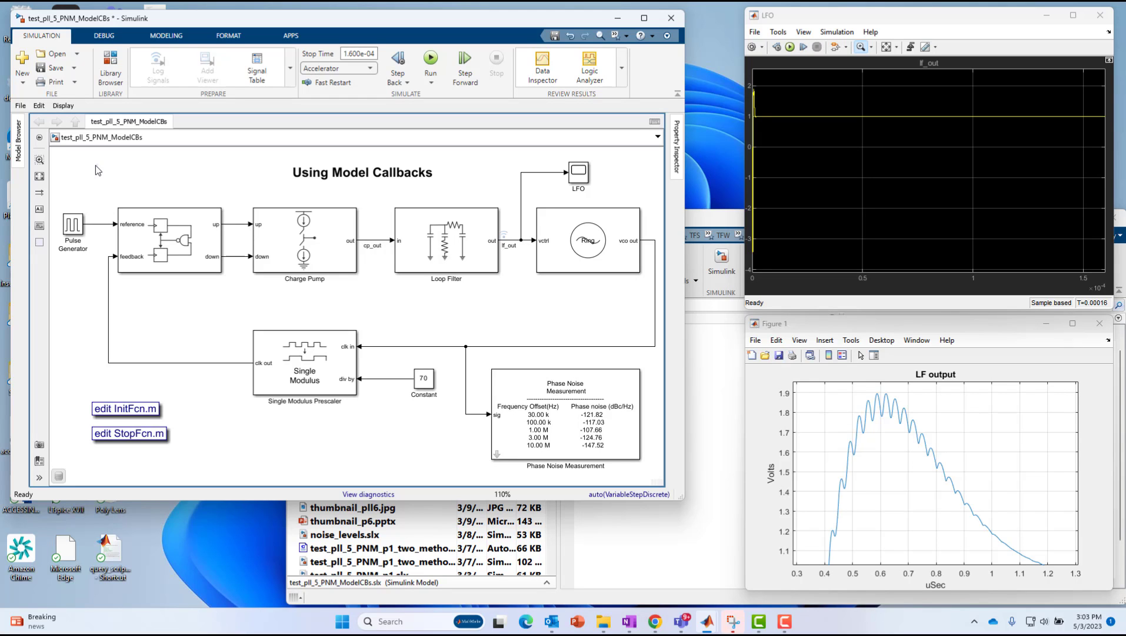
right_click(98, 169)
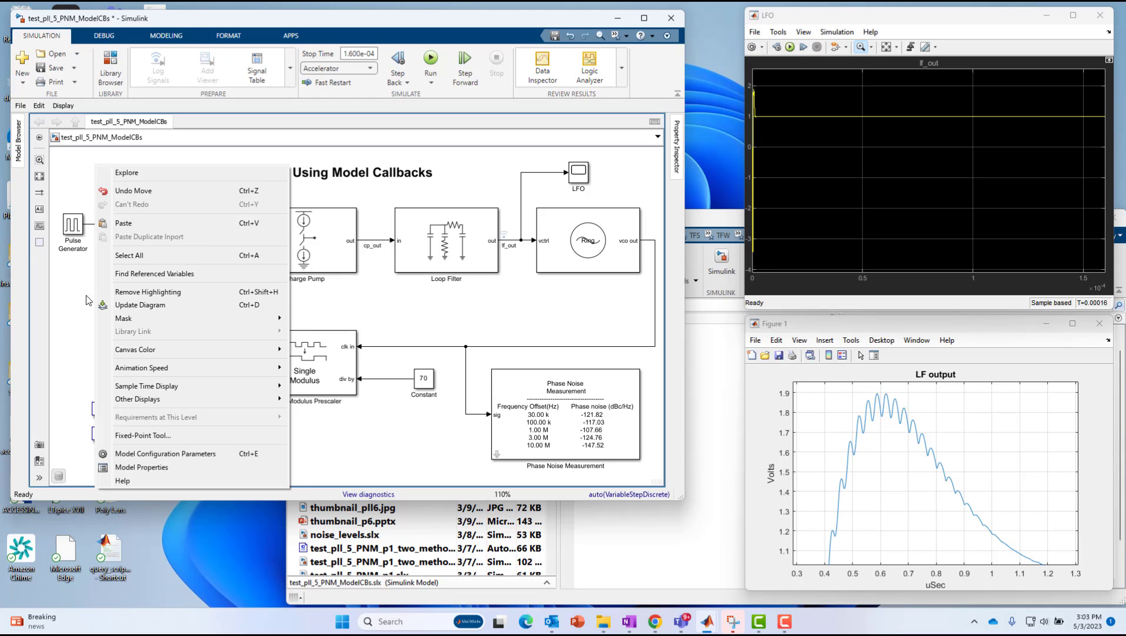
left_click(141, 466)
left_click(428, 214)
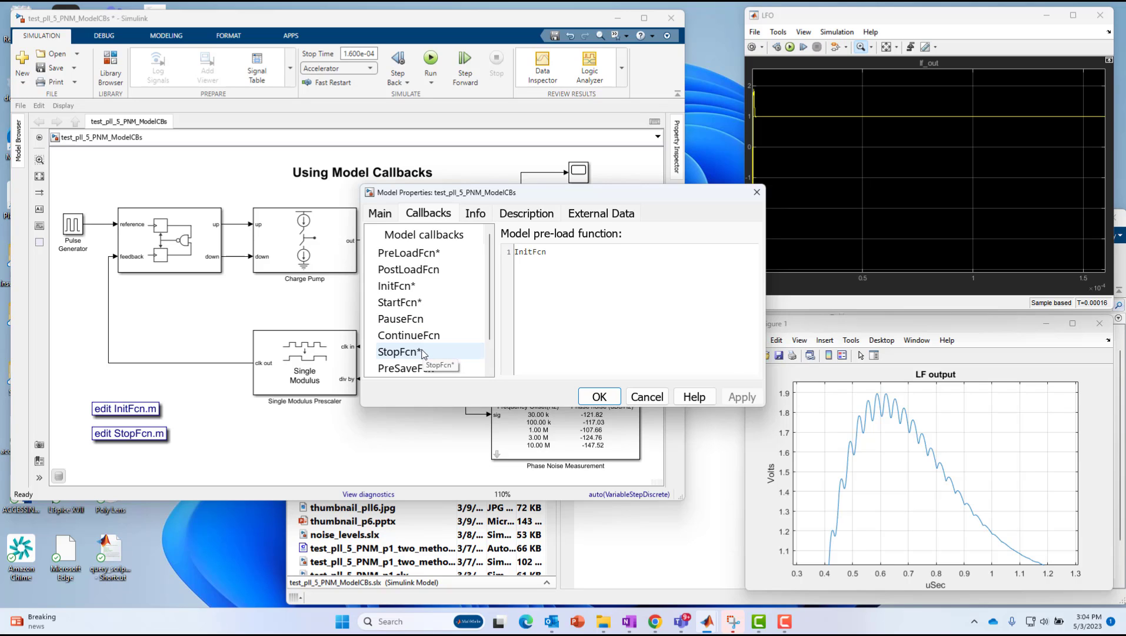
left_click(648, 396)
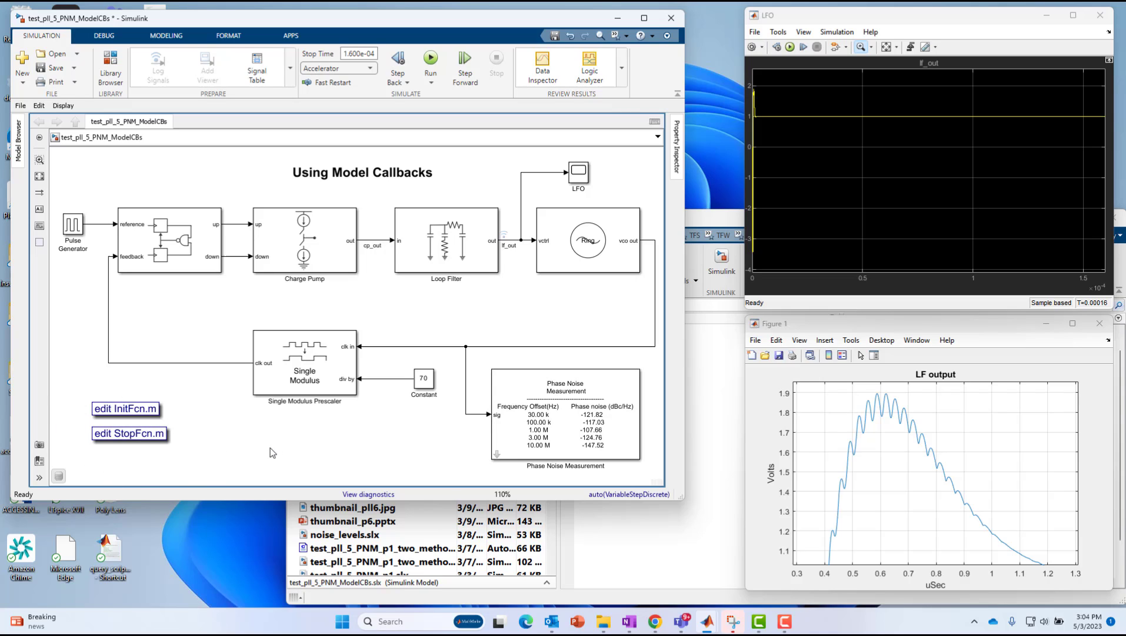
Create a new canvas annotation reading disp('hello') below the edit StopFcn.m annotation
double_click(242, 436)
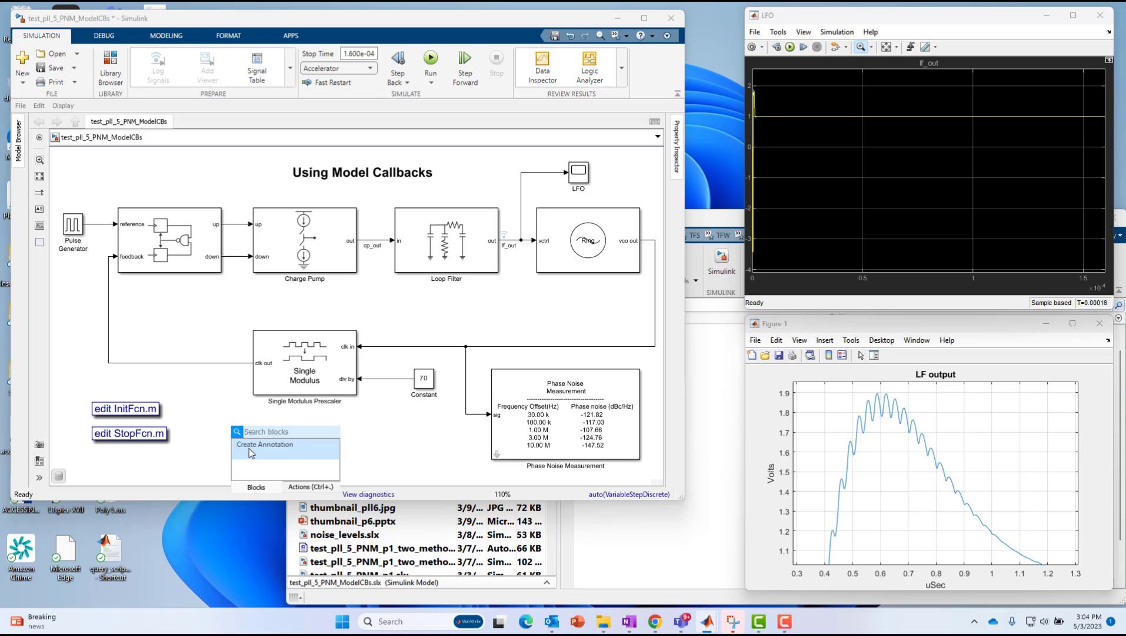
left_click(248, 448)
type("disp")
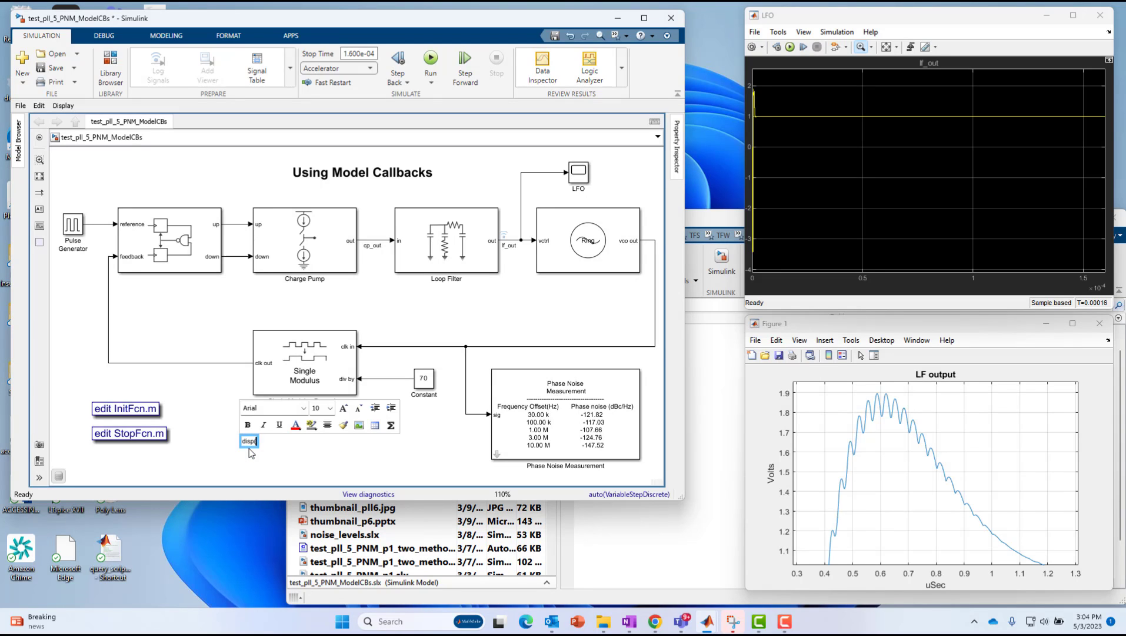
type("('hello")
left_click(250, 463)
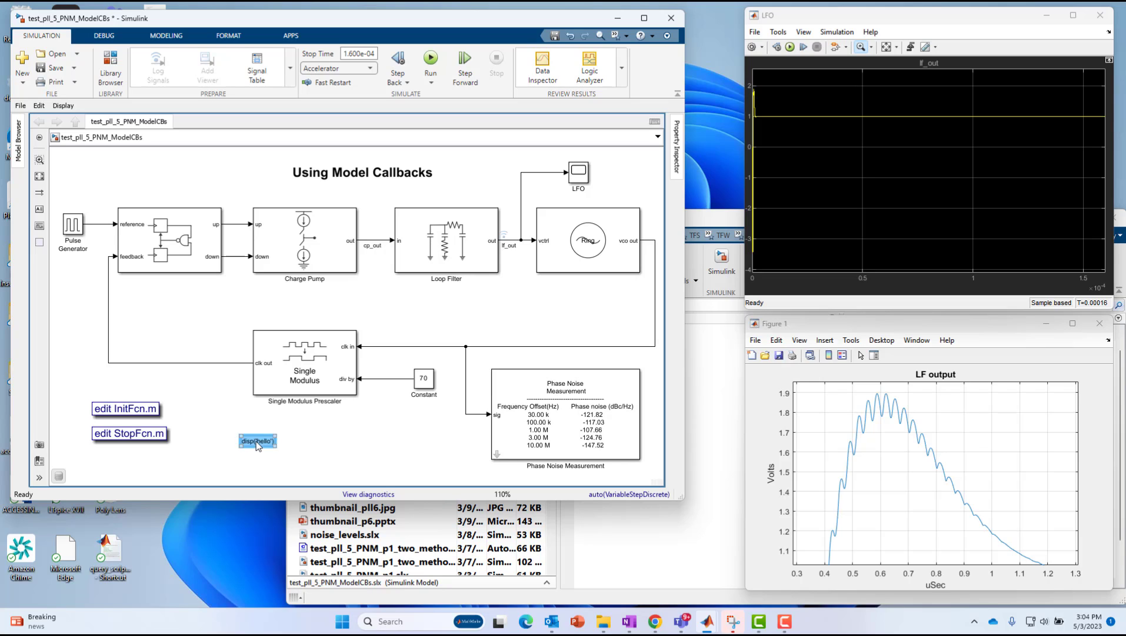
In the annotation's properties, give disp('hello') a shadow and go to its ClickFcn settings
right_click(257, 441)
left_click(292, 562)
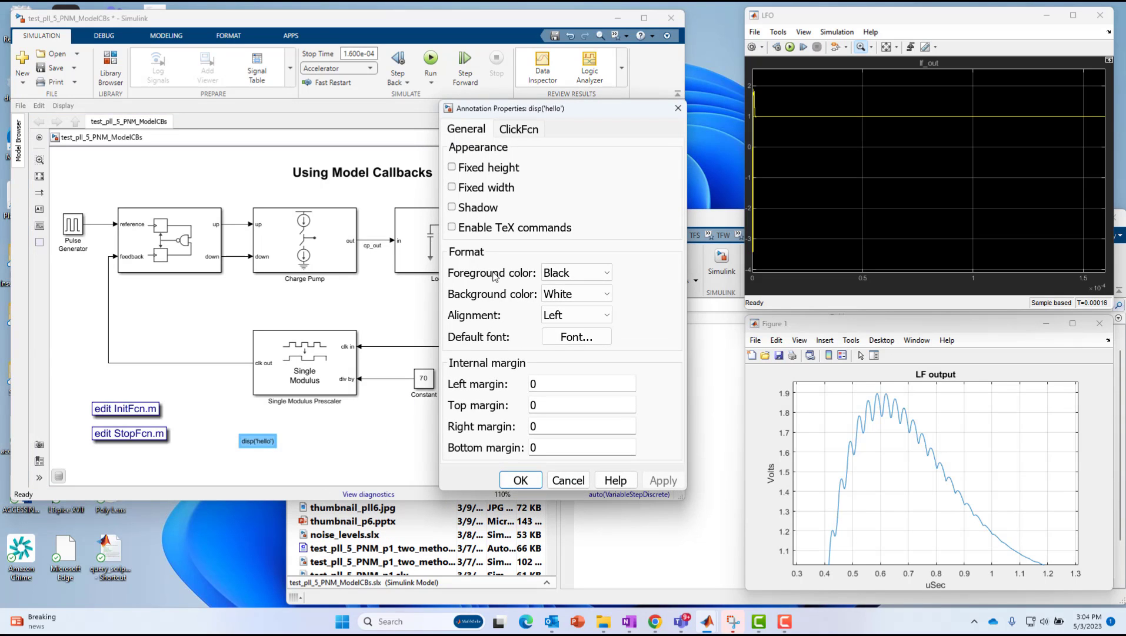
left_click(452, 207)
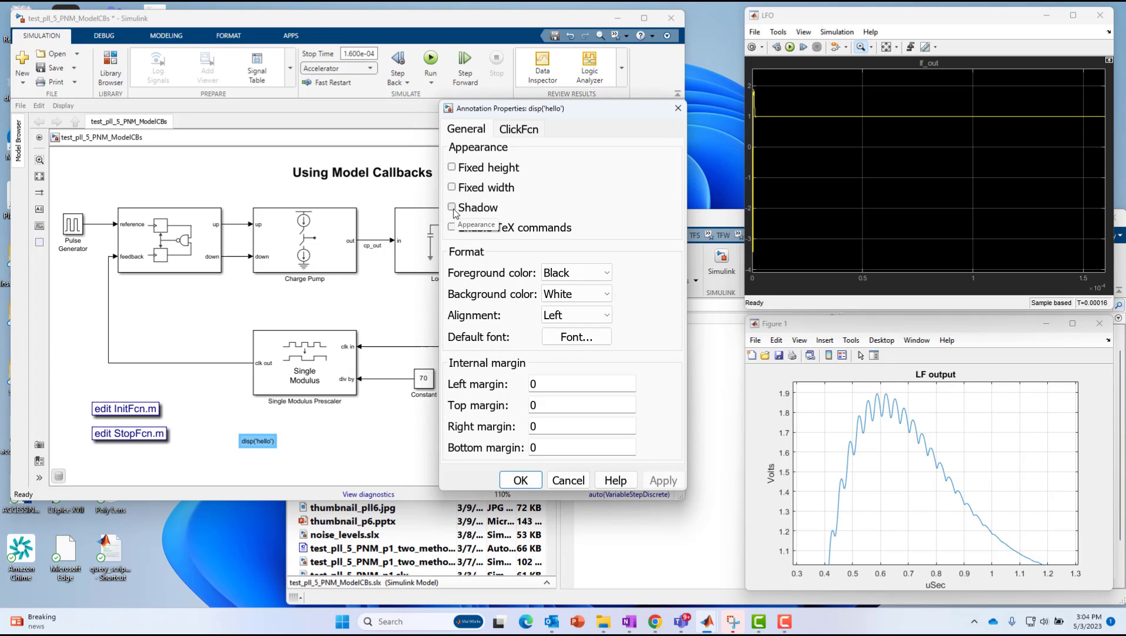
left_click(519, 129)
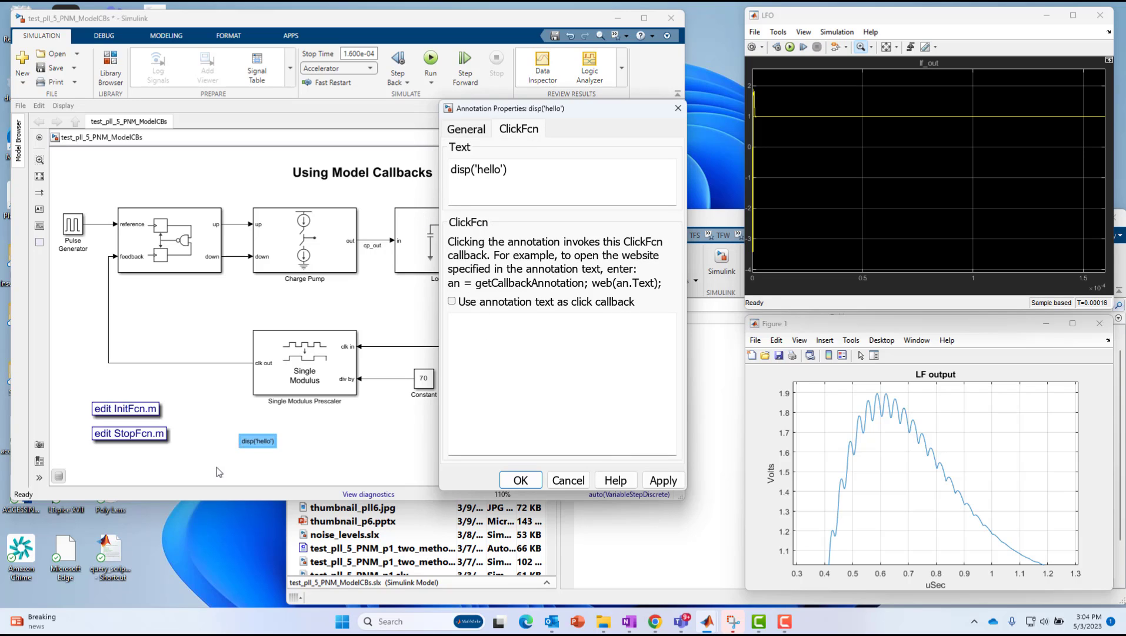
Enable 'Use annotation text as click callback', apply and confirm
left_click(255, 441)
left_click(460, 322)
double_click(478, 169)
left_click(451, 300)
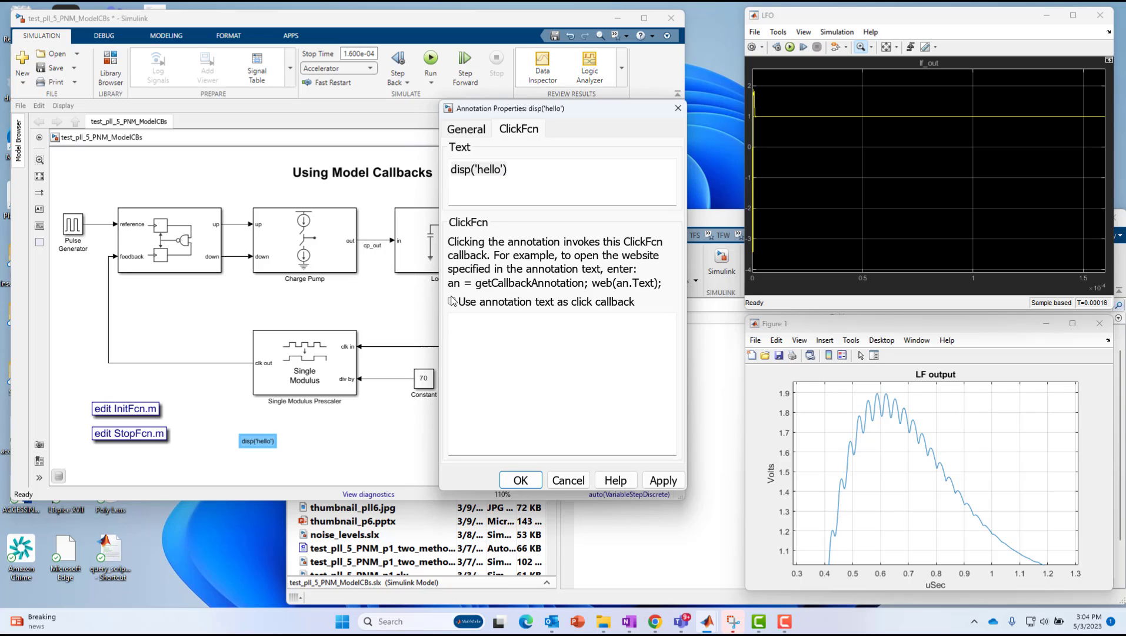
left_click(663, 480)
left_click(520, 479)
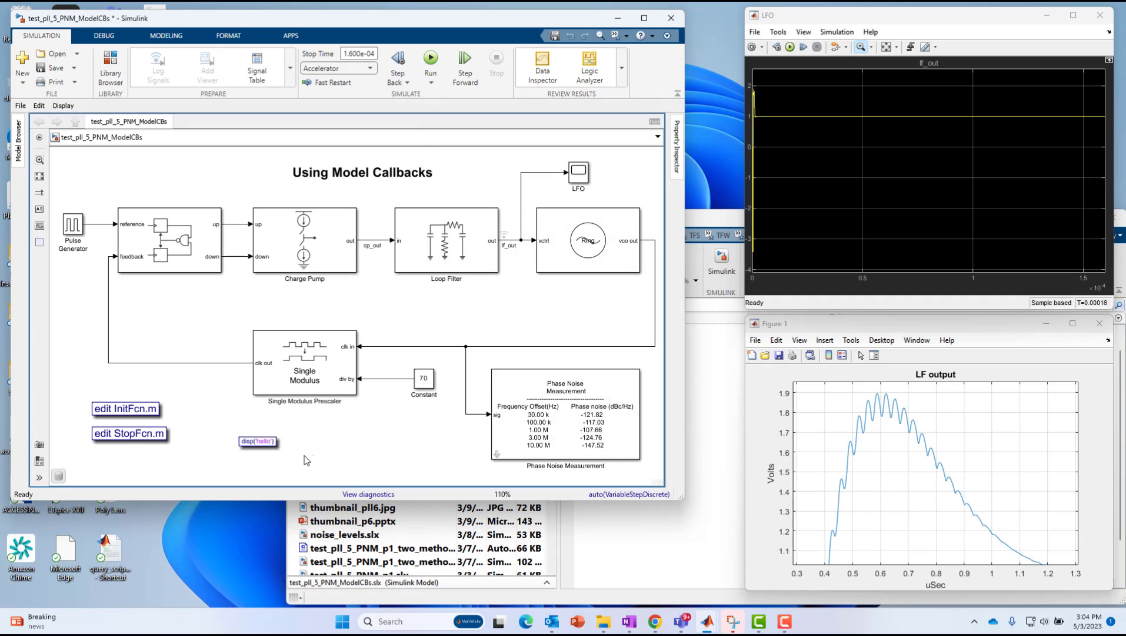
Click the disp('hello') annotation repeatedly, confirming hello prints in the MATLAB Command Window
left_click(629, 506)
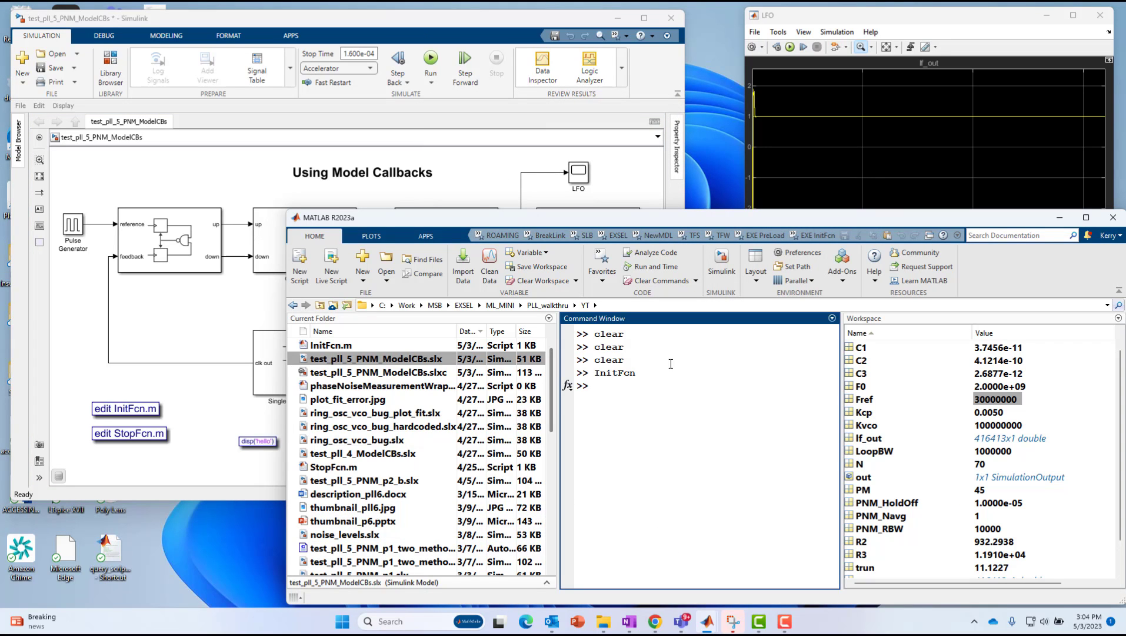
left_click(259, 440)
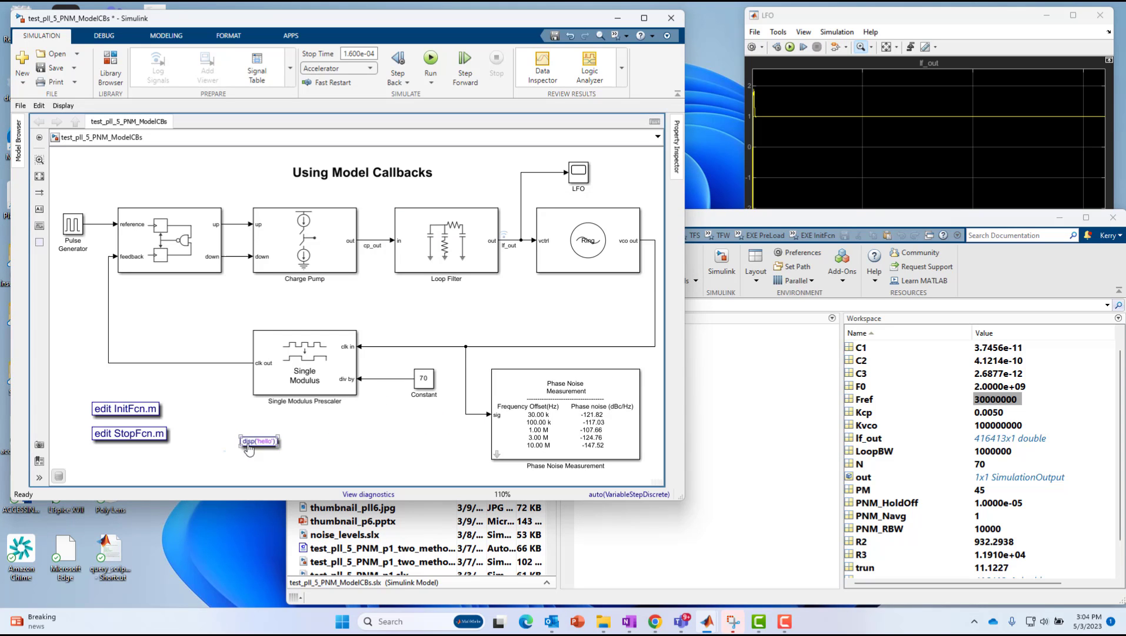
left_click(654, 536)
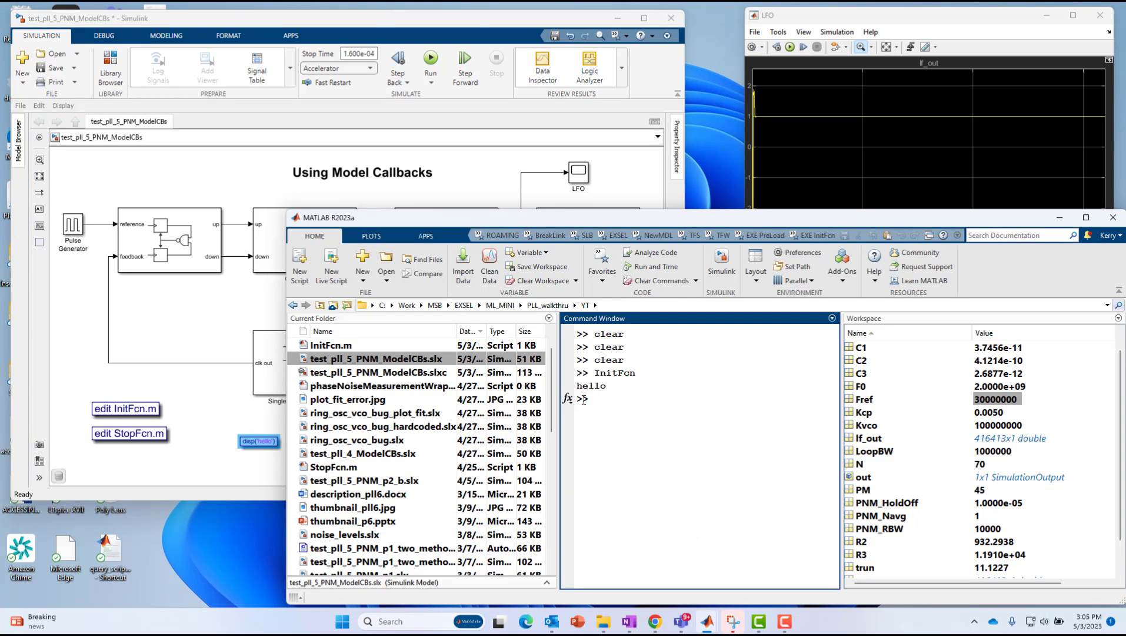
left_click(264, 445)
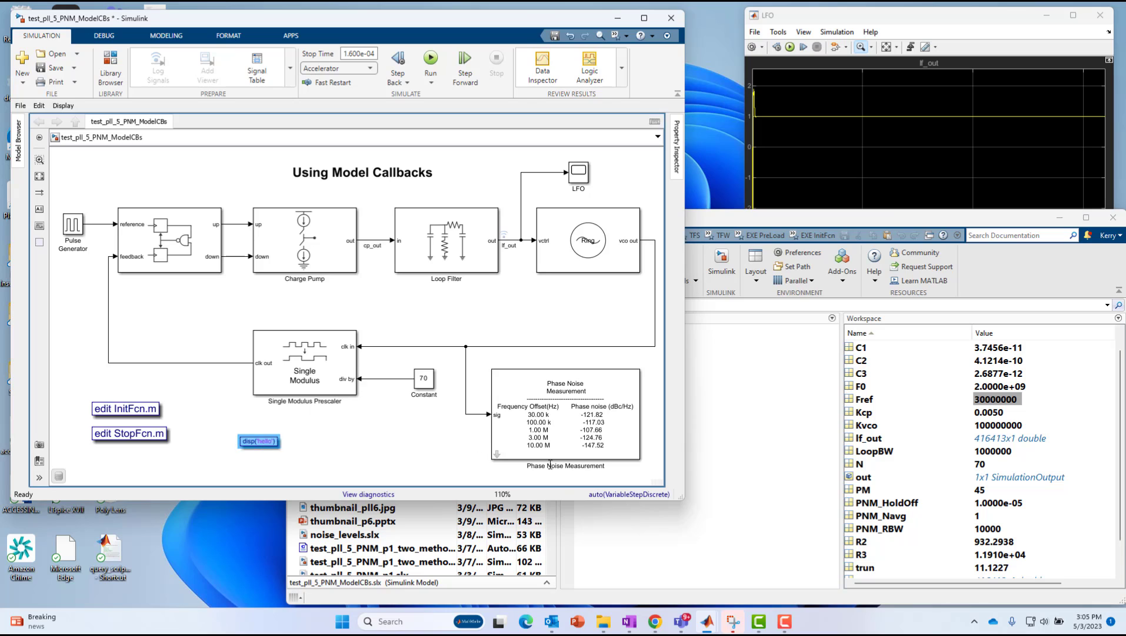
left_click(705, 542)
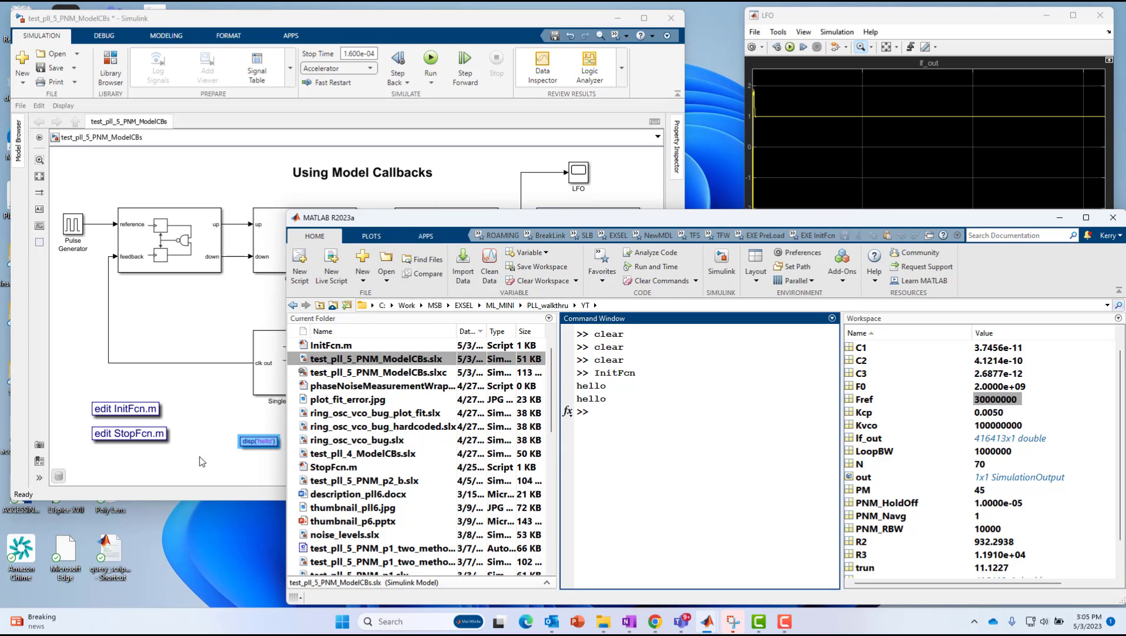
left_click(249, 471)
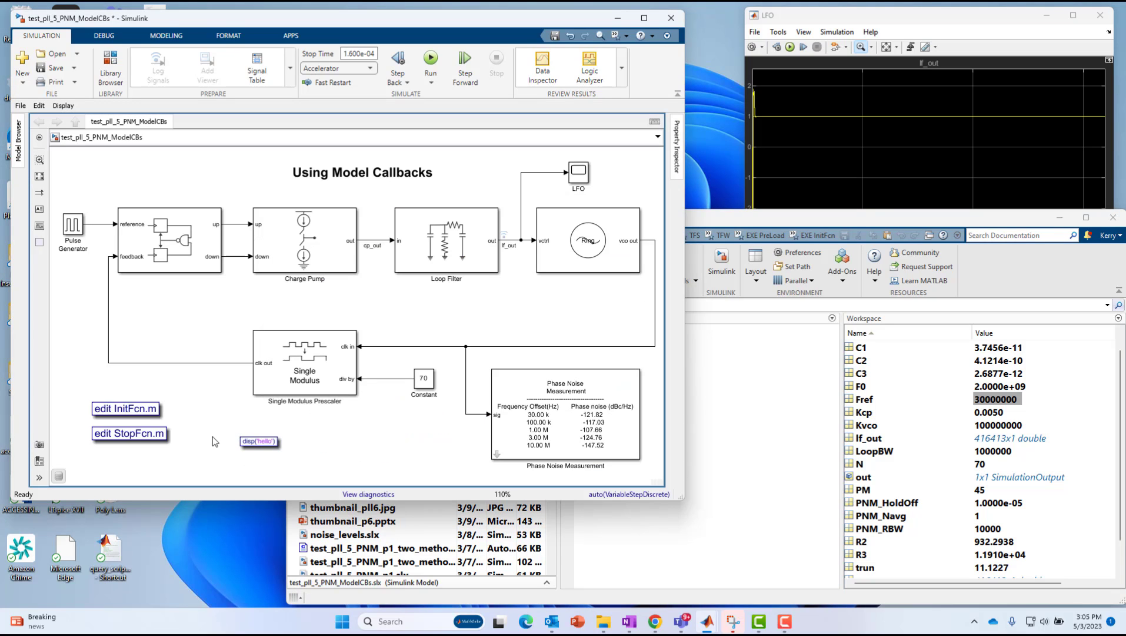
left_click(258, 440)
left_click(558, 476)
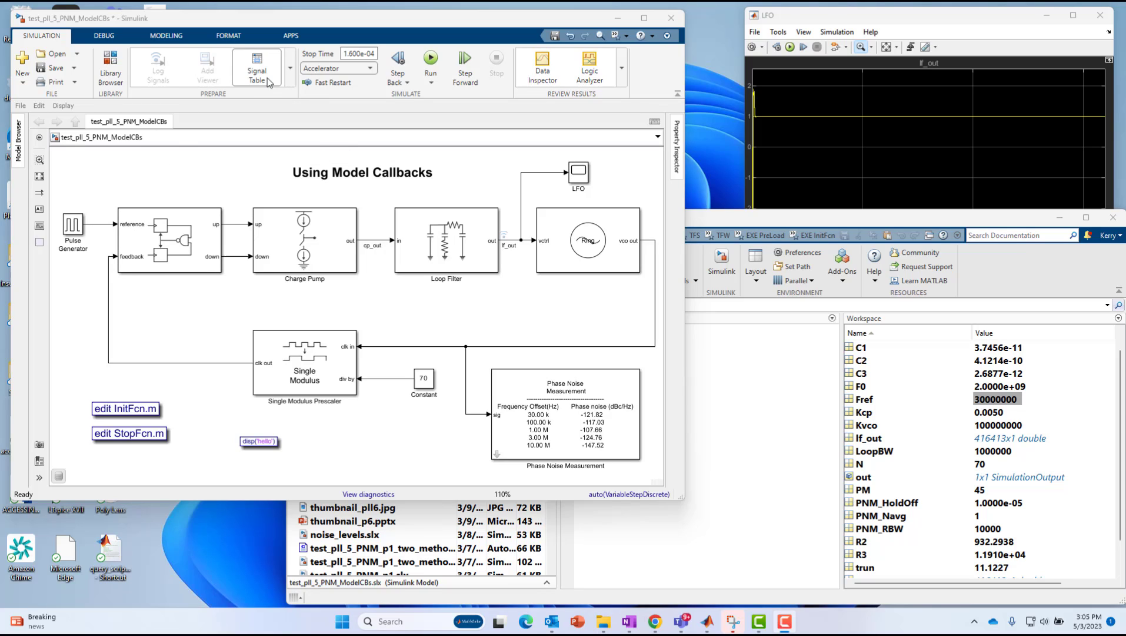
left_click(166, 35)
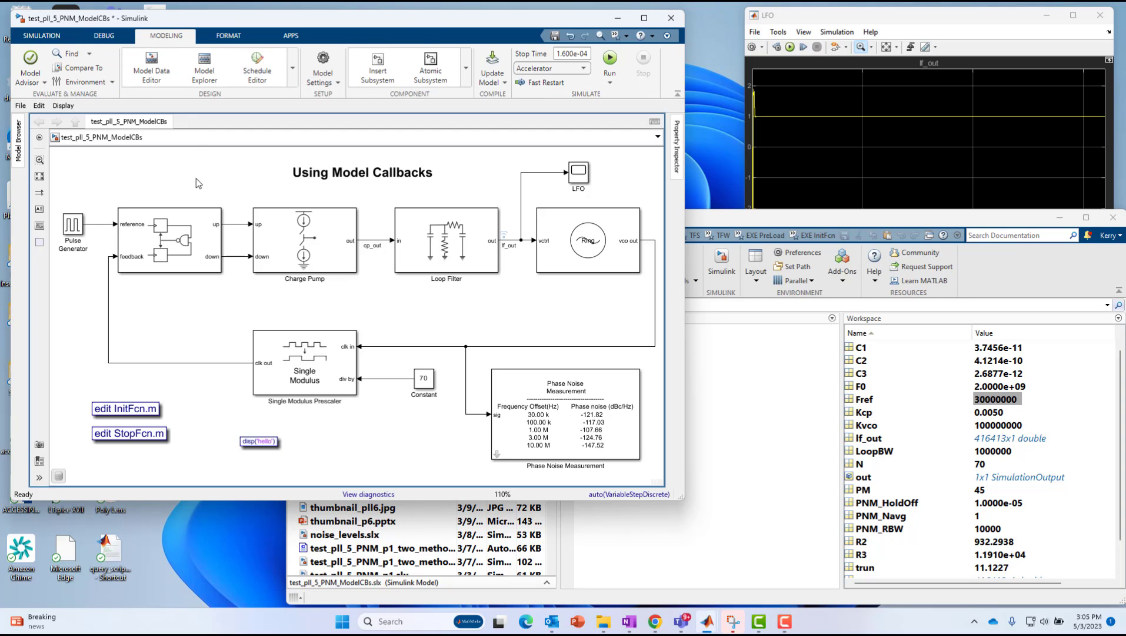
right_click(151, 173)
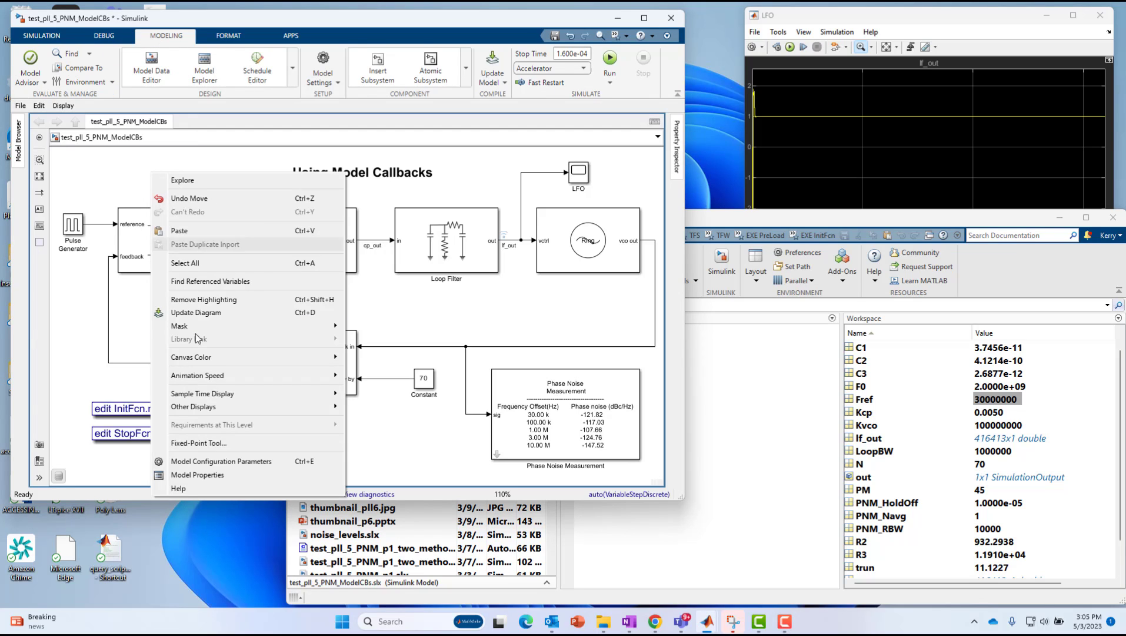
left_click(207, 475)
left_click(428, 213)
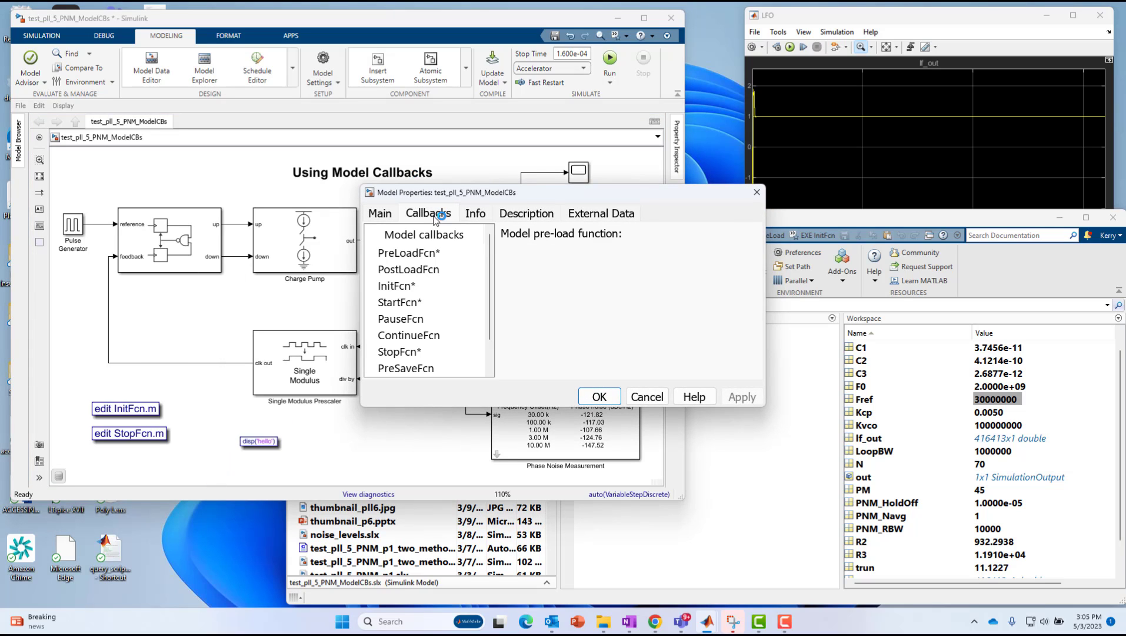
left_click(648, 396)
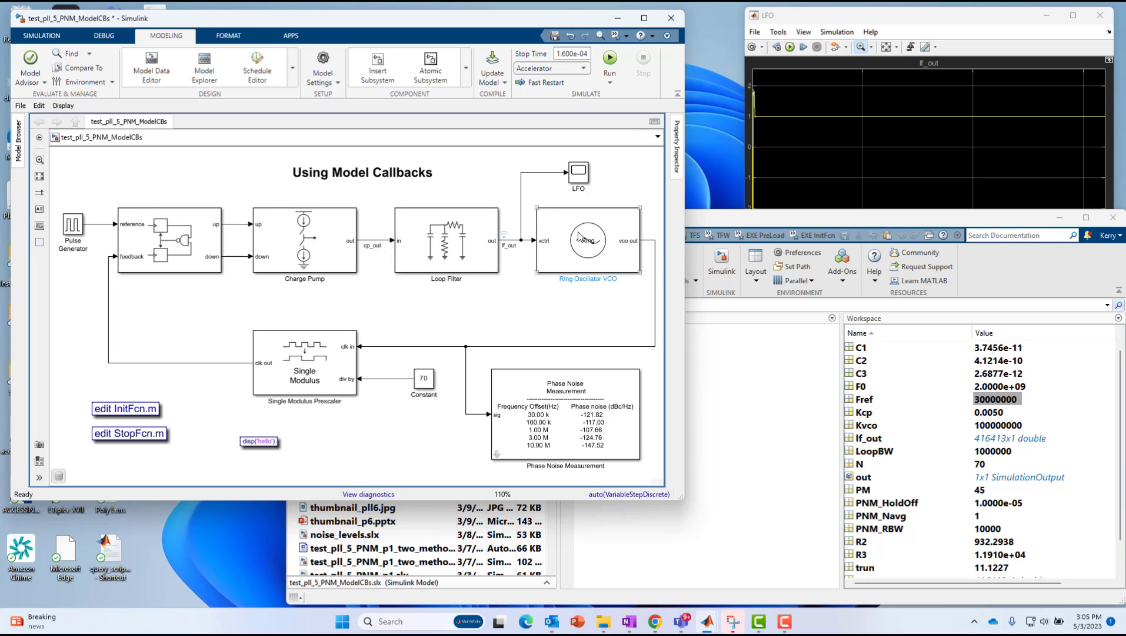
right_click(565, 418)
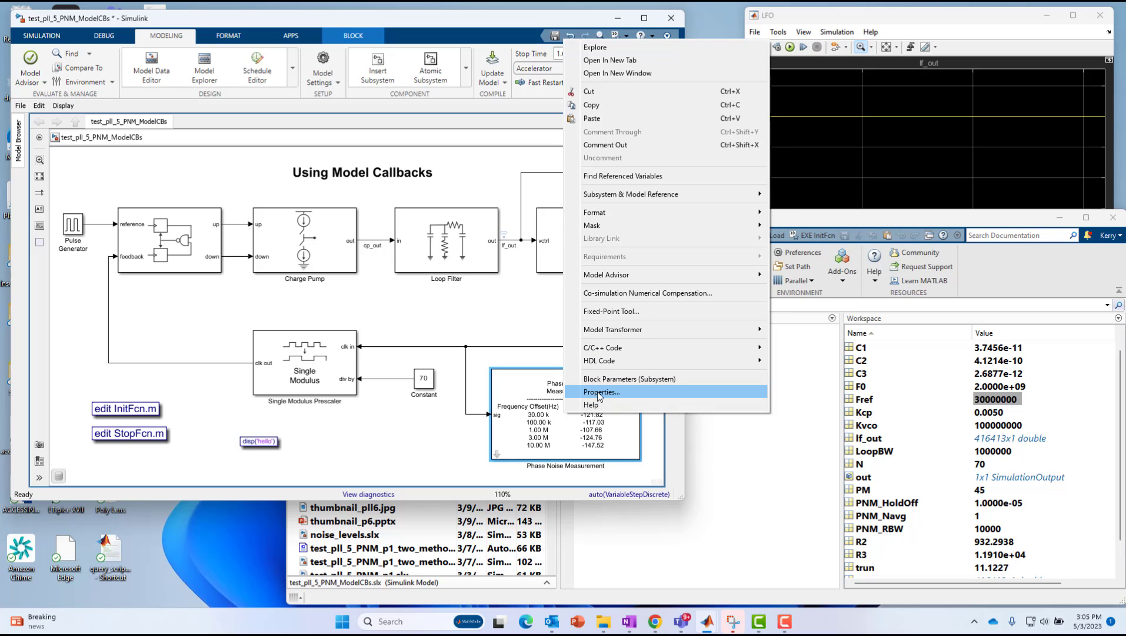
left_click(598, 396)
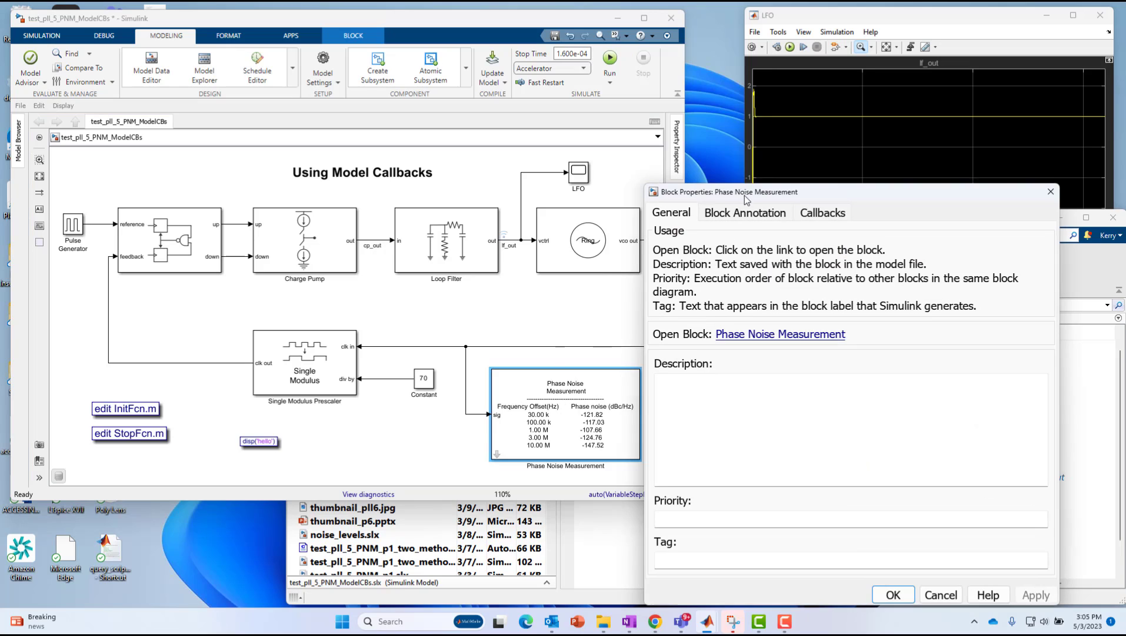
left_click_drag(783, 189, 581, 91)
left_click(616, 111)
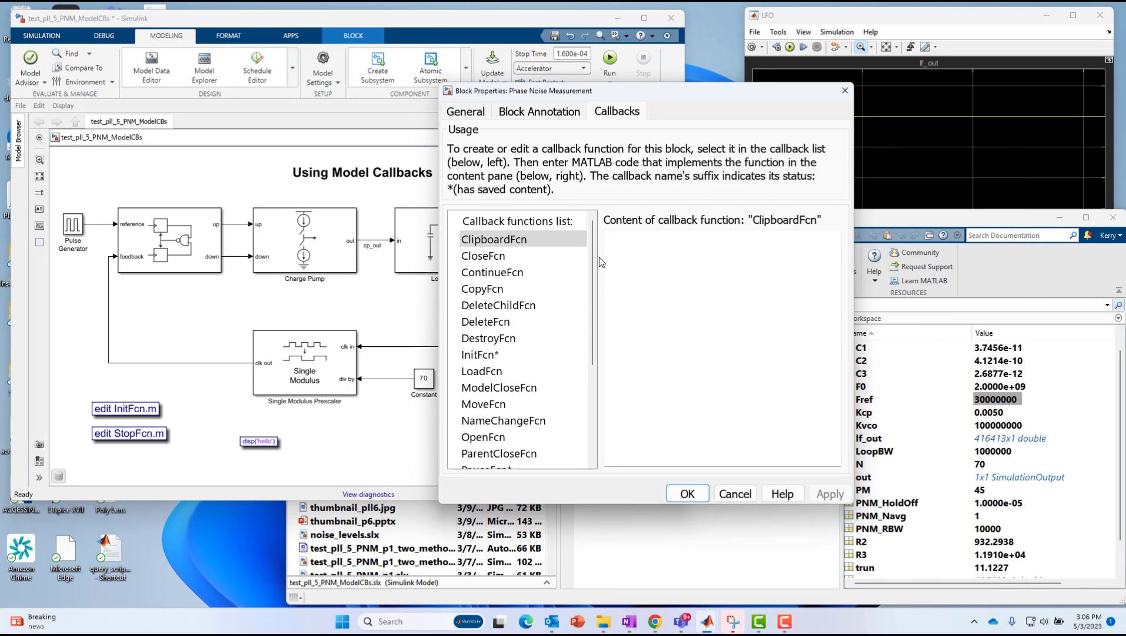
left_click_drag(596, 282, 591, 265)
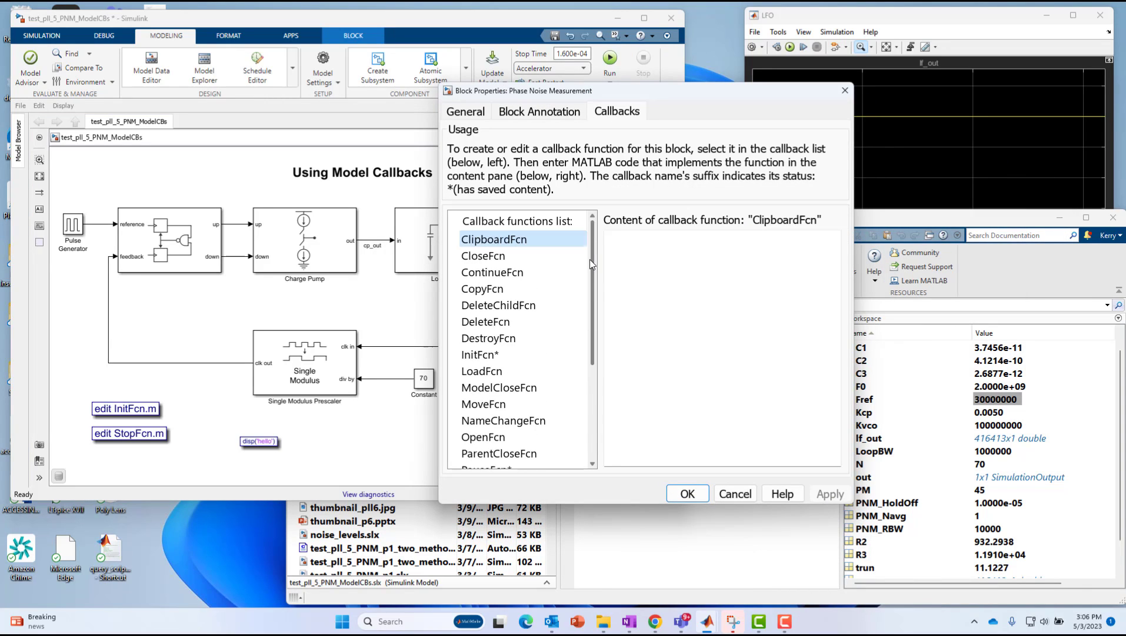
left_click_drag(582, 504, 582, 586)
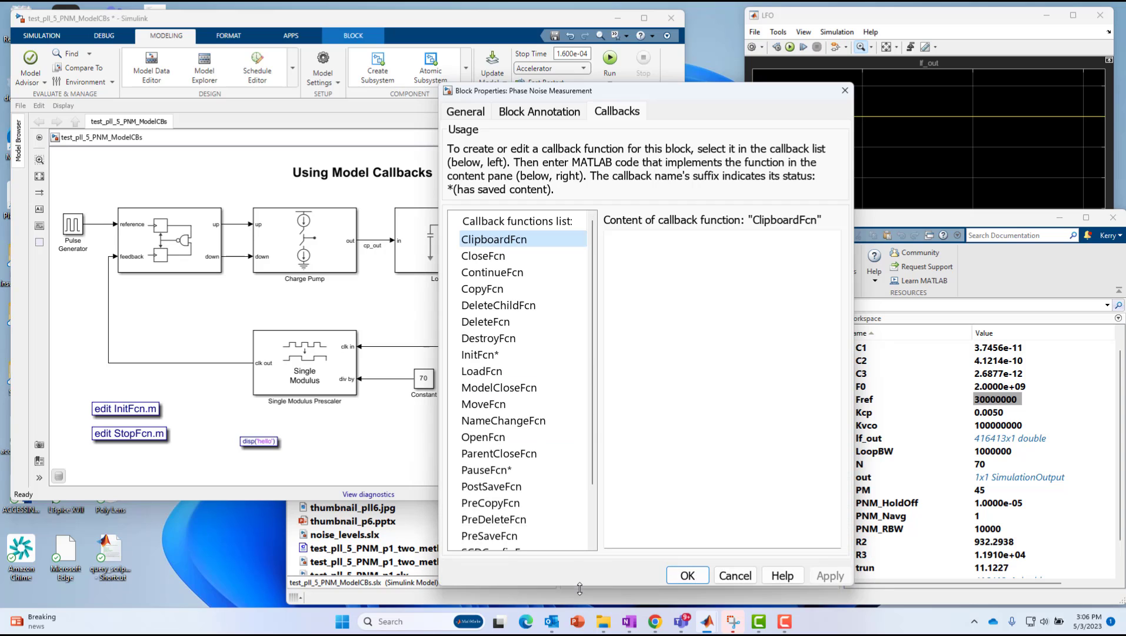
left_click_drag(504, 89, 515, 18)
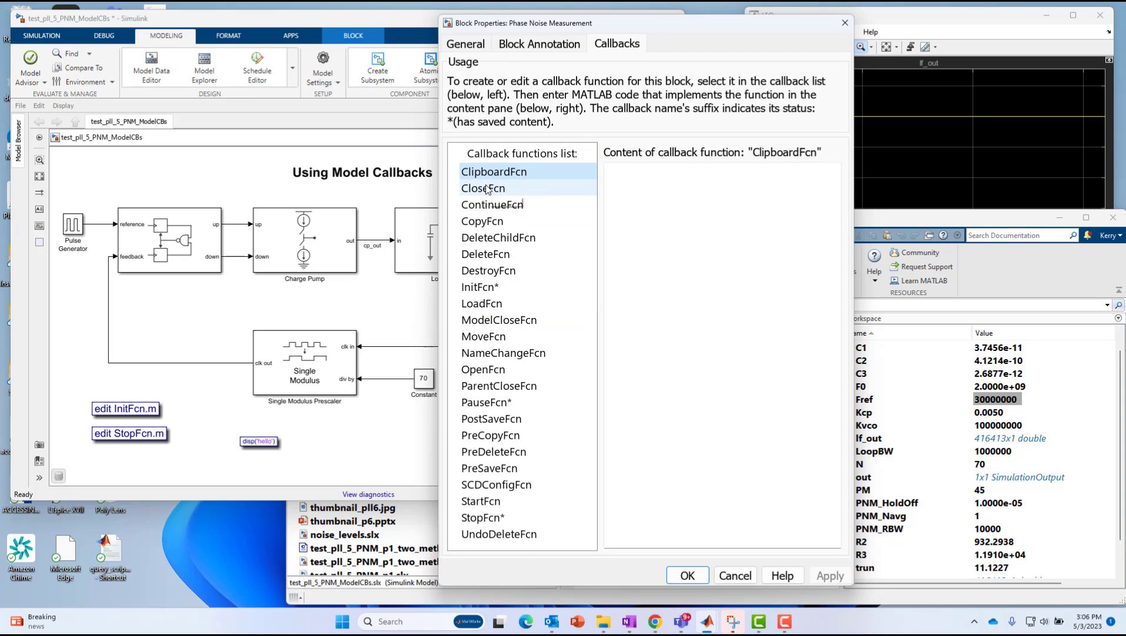
left_click(487, 189)
left_click(475, 287)
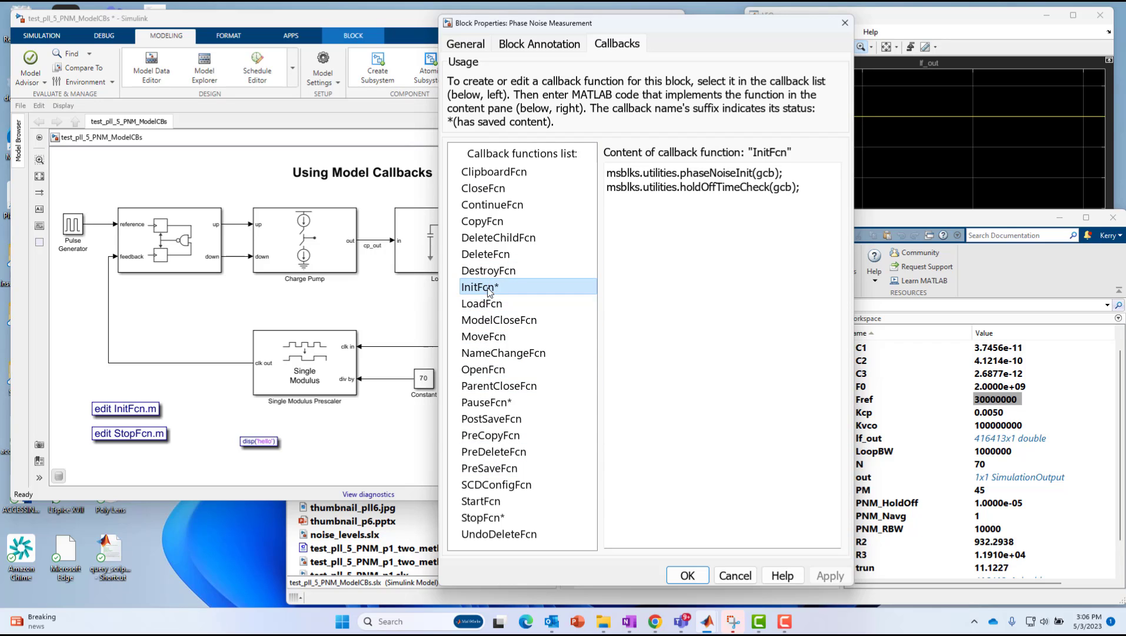
left_click(498, 519)
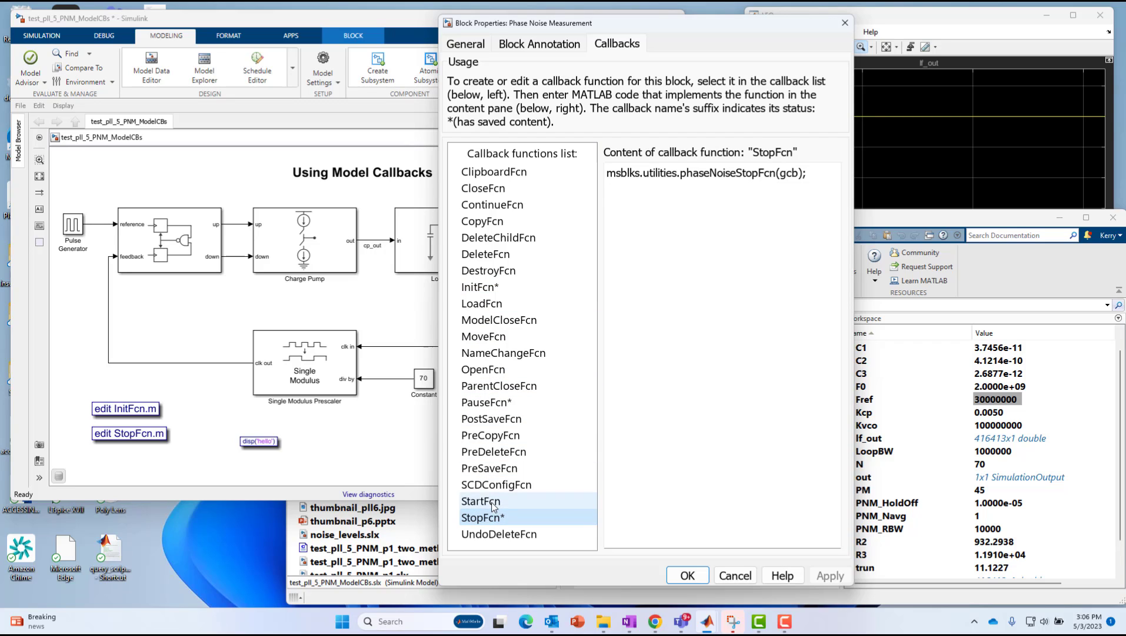
left_click(492, 502)
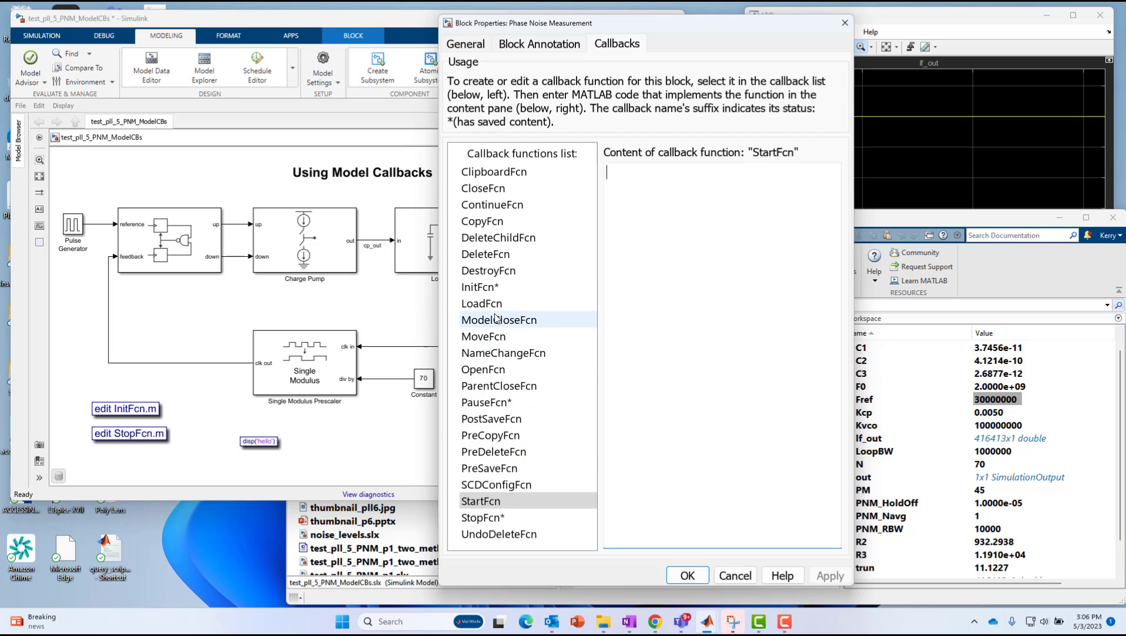
left_click(480, 287)
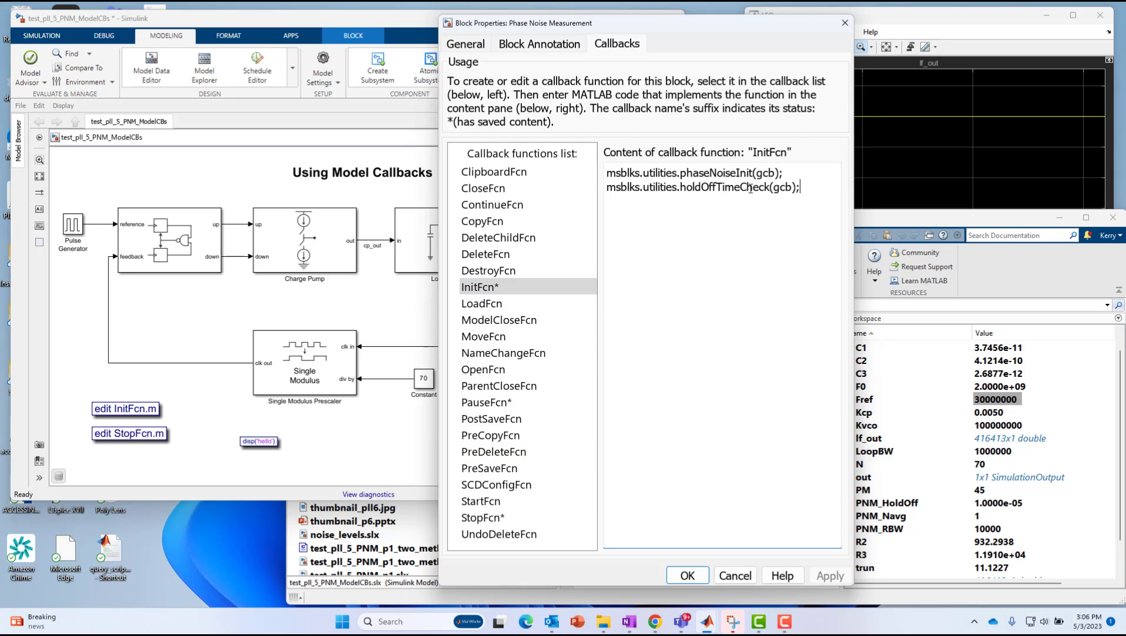
key("ctrl+a")
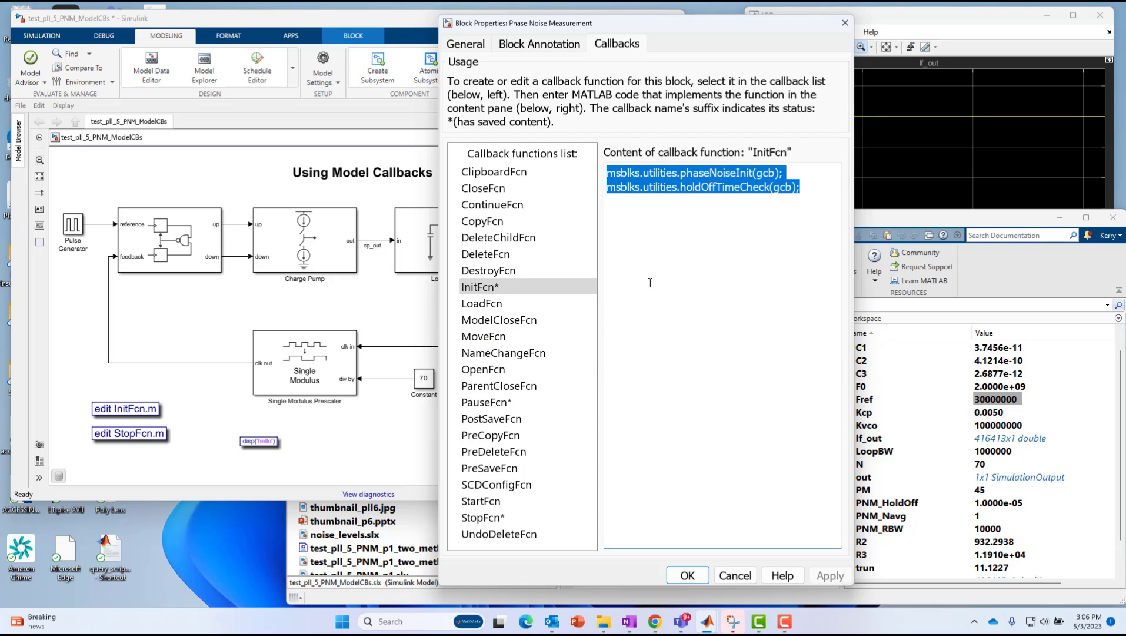
left_click(643, 232)
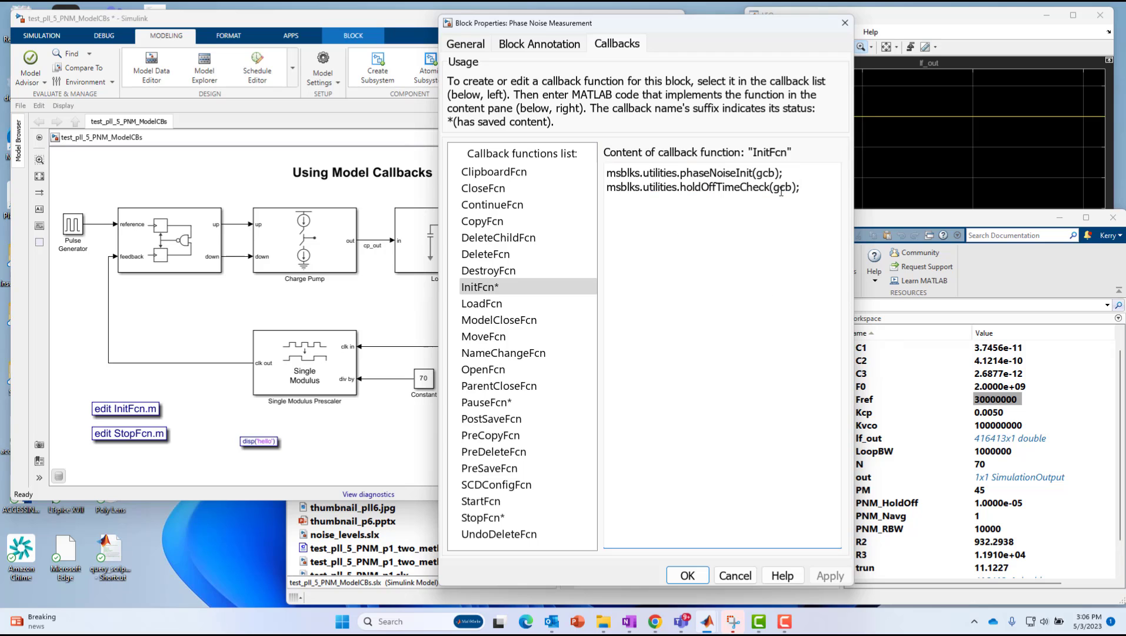
key("ctrl+a")
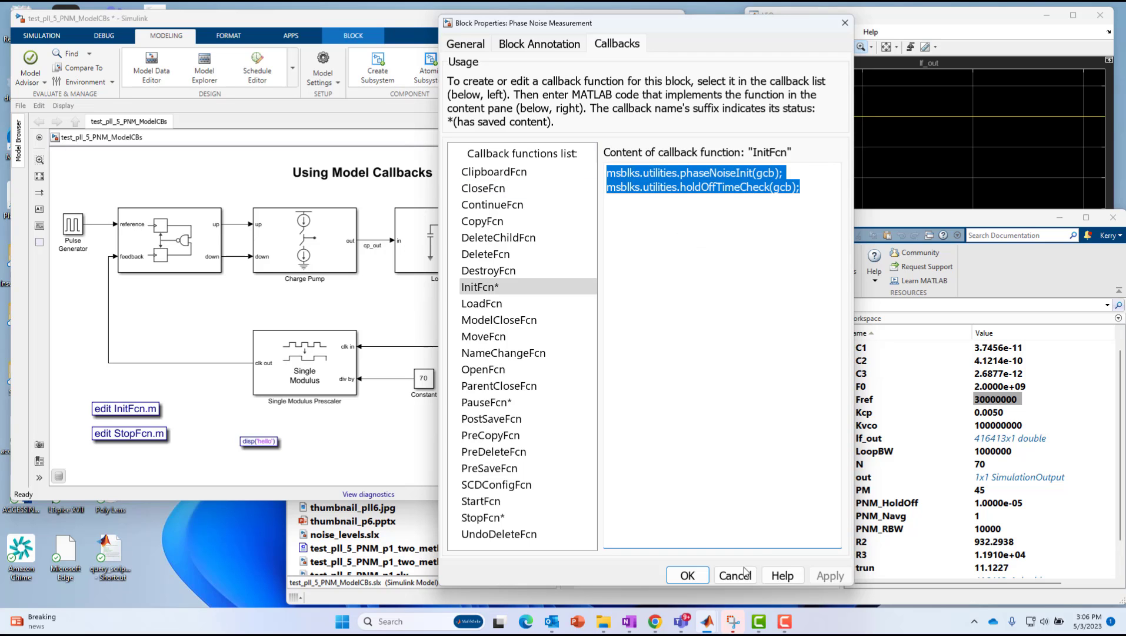
left_click(736, 577)
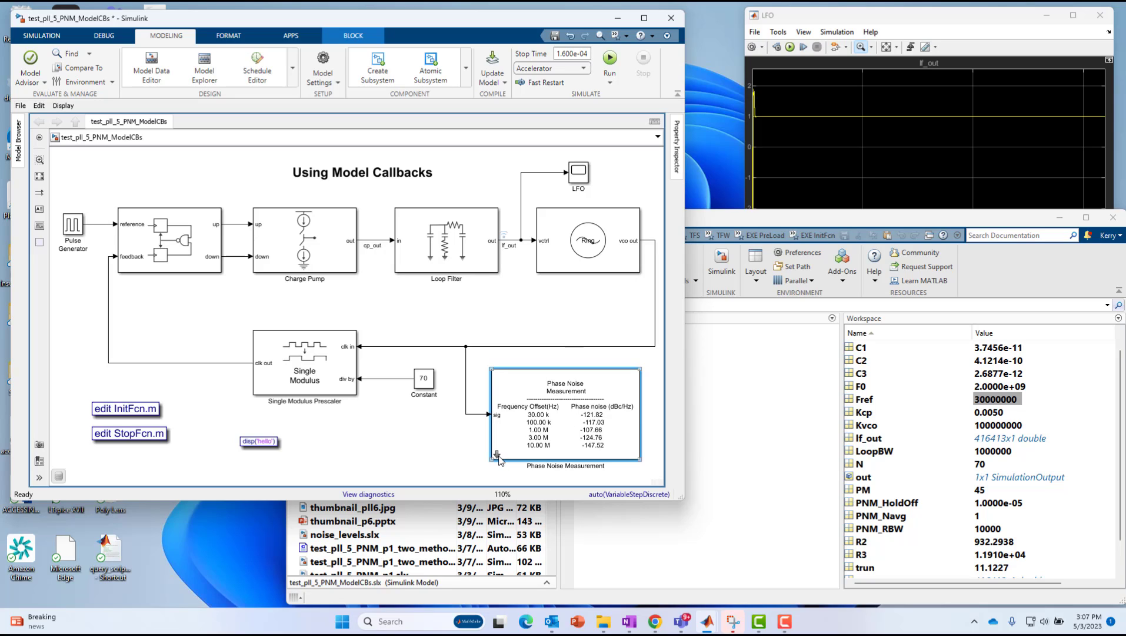
right_click(563, 410)
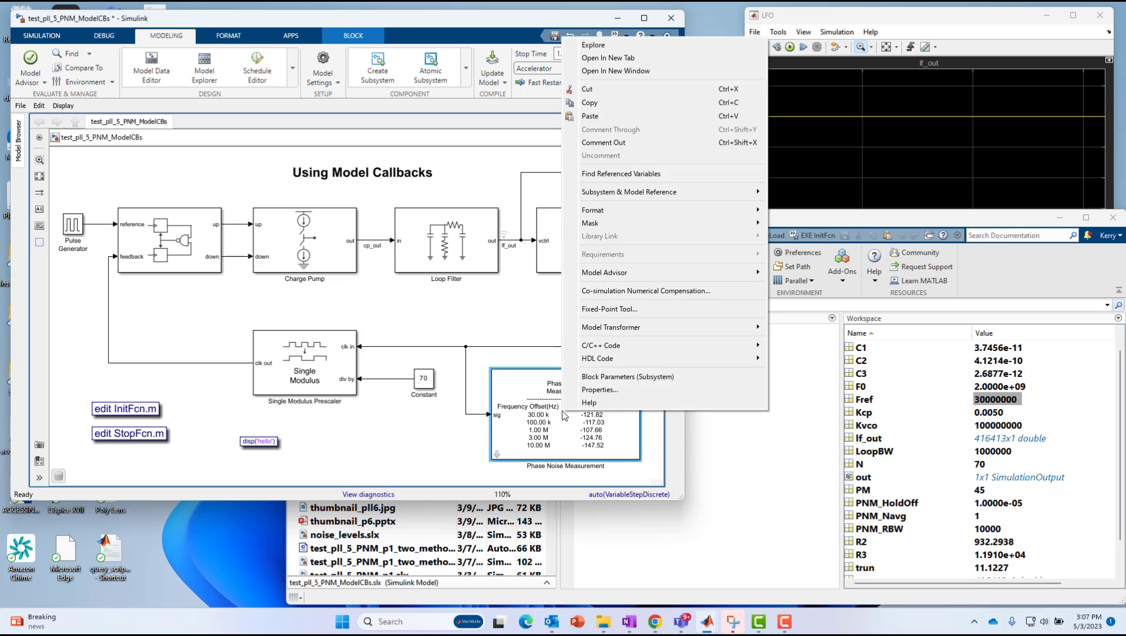
mouse_move(616, 223)
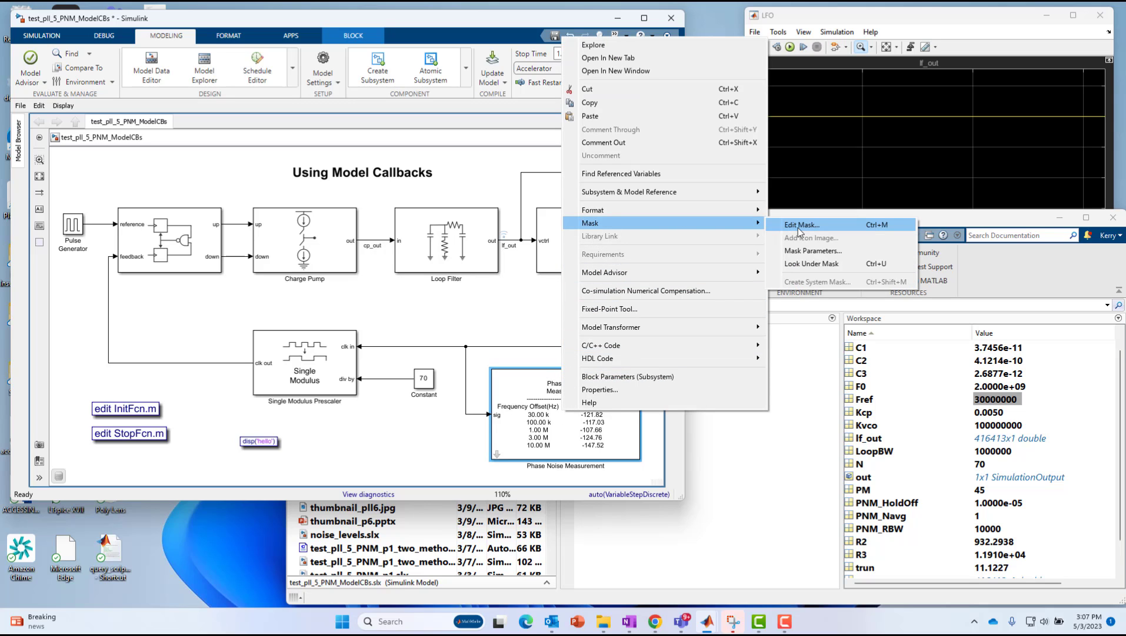
left_click(797, 230)
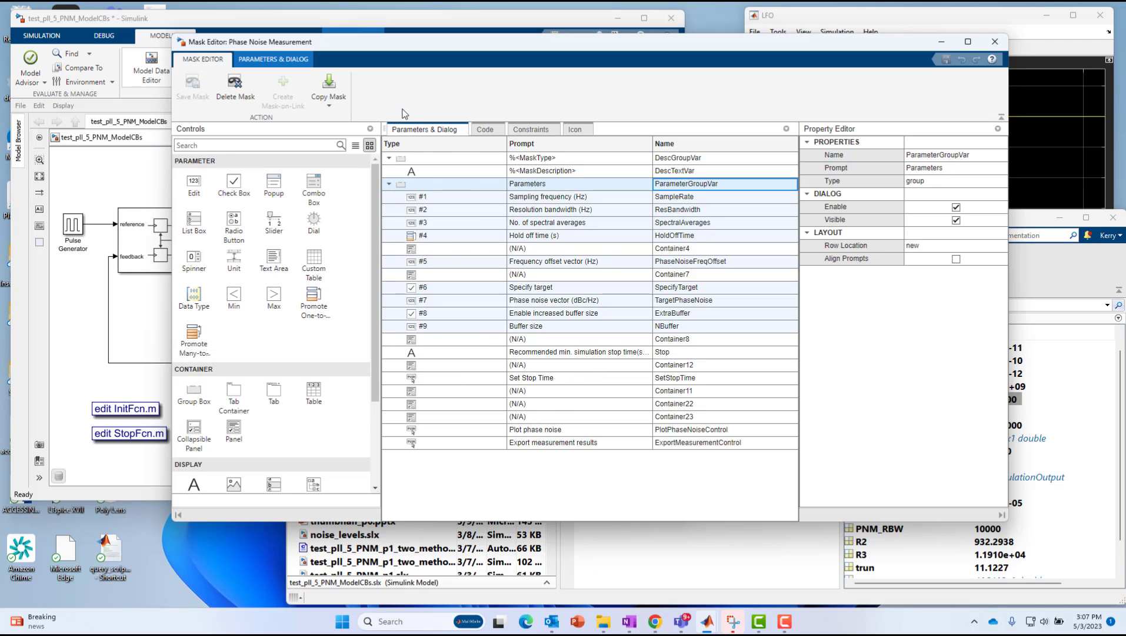
left_click(536, 429)
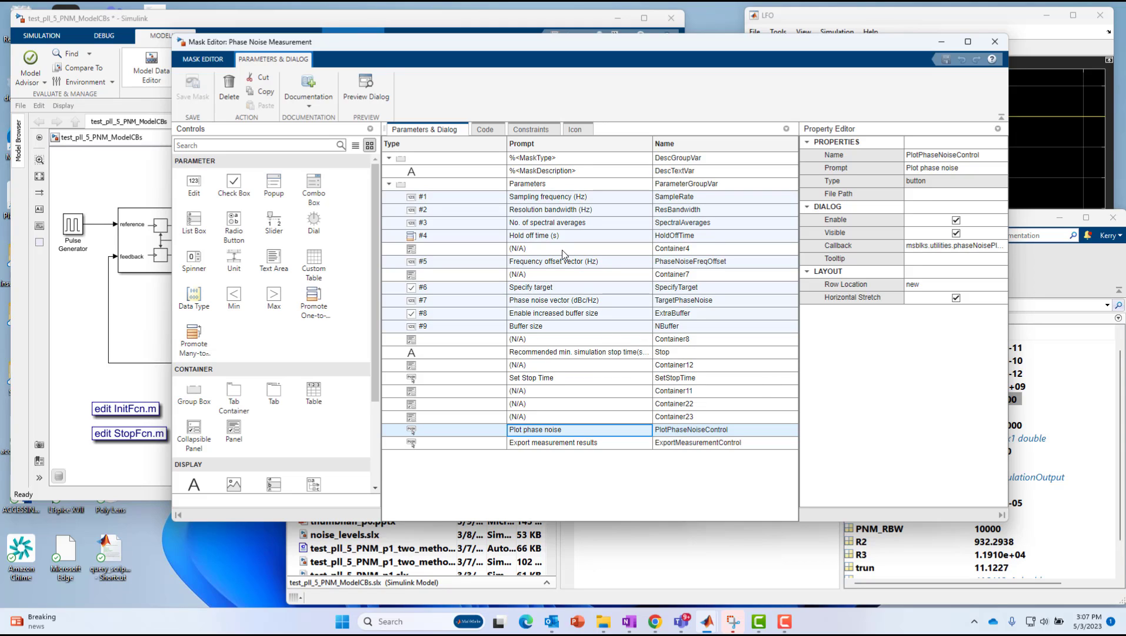
left_click(557, 378)
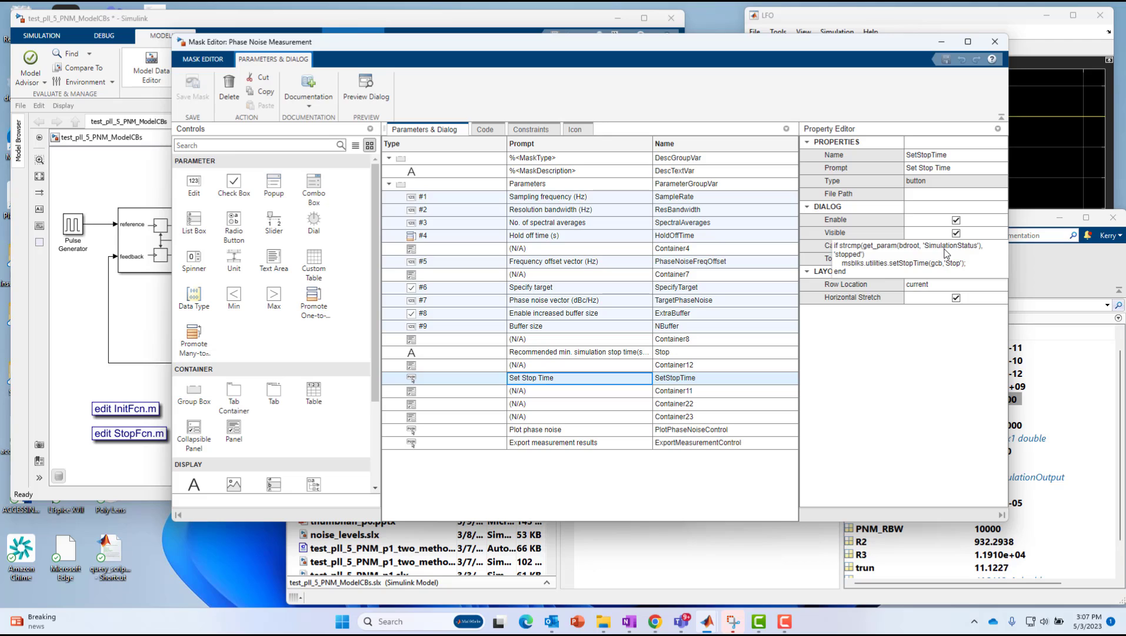
left_click(539, 236)
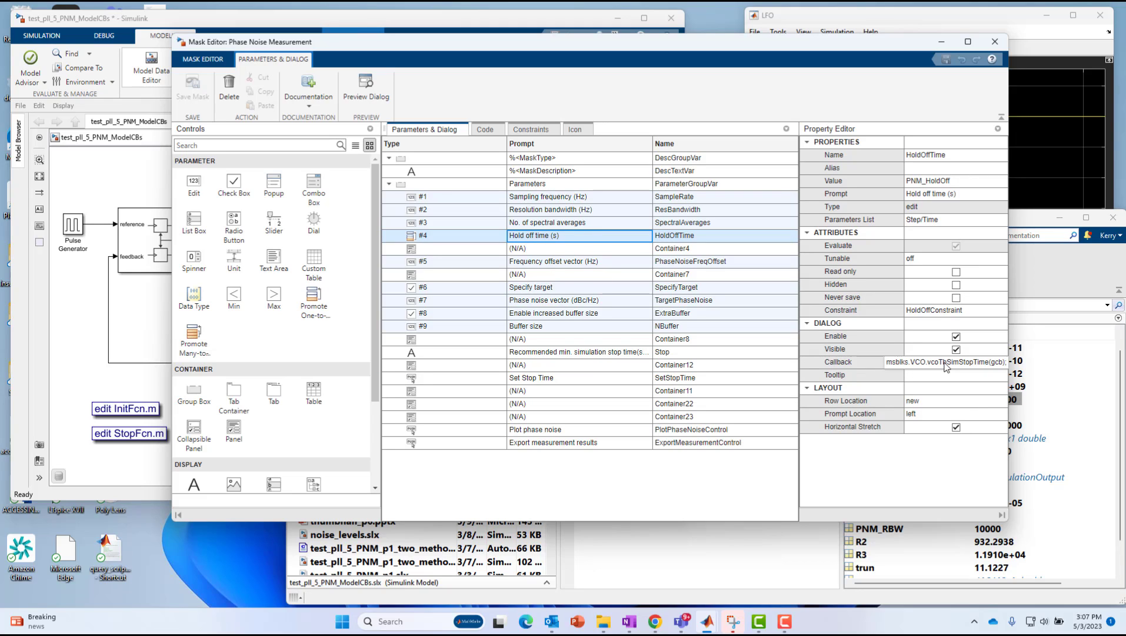
left_click(532, 196)
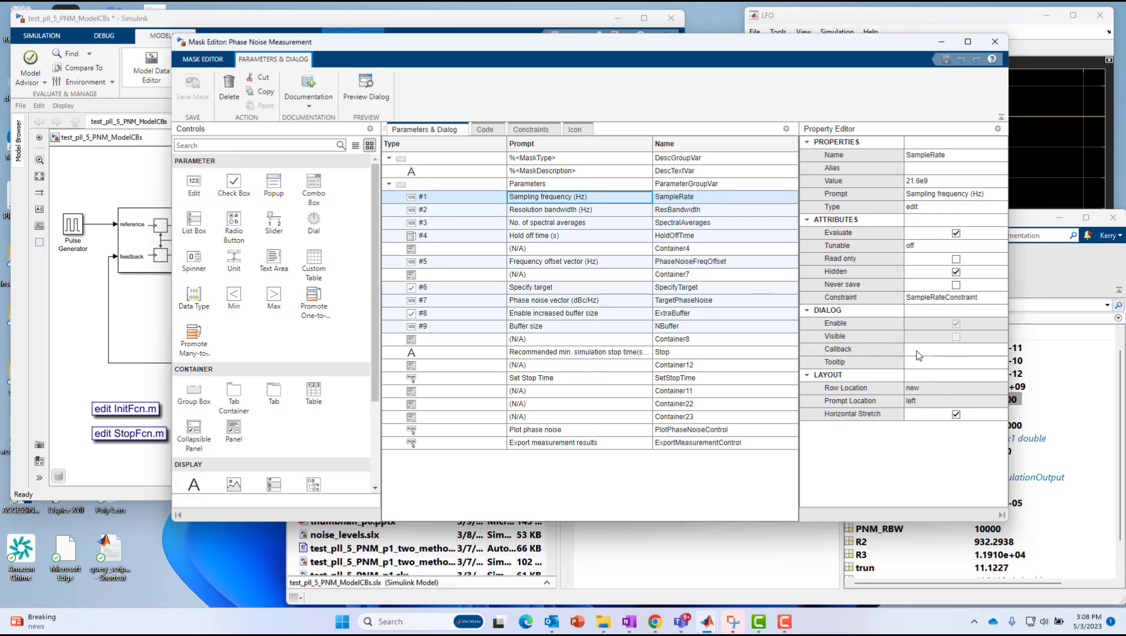
left_click(555, 222)
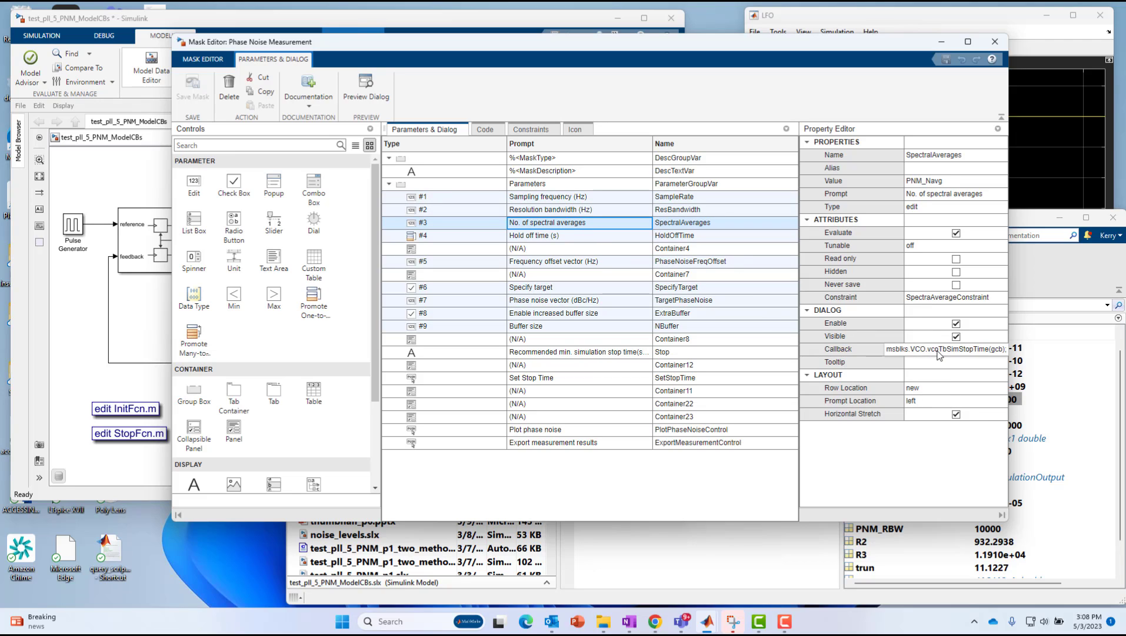
left_click(550, 263)
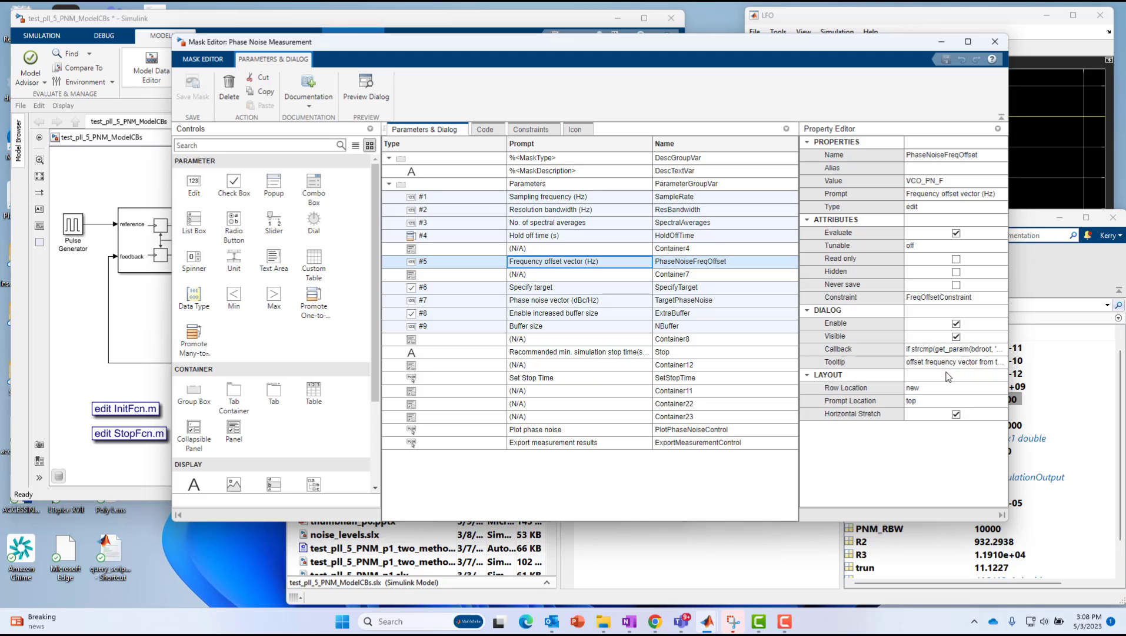
left_click(493, 325)
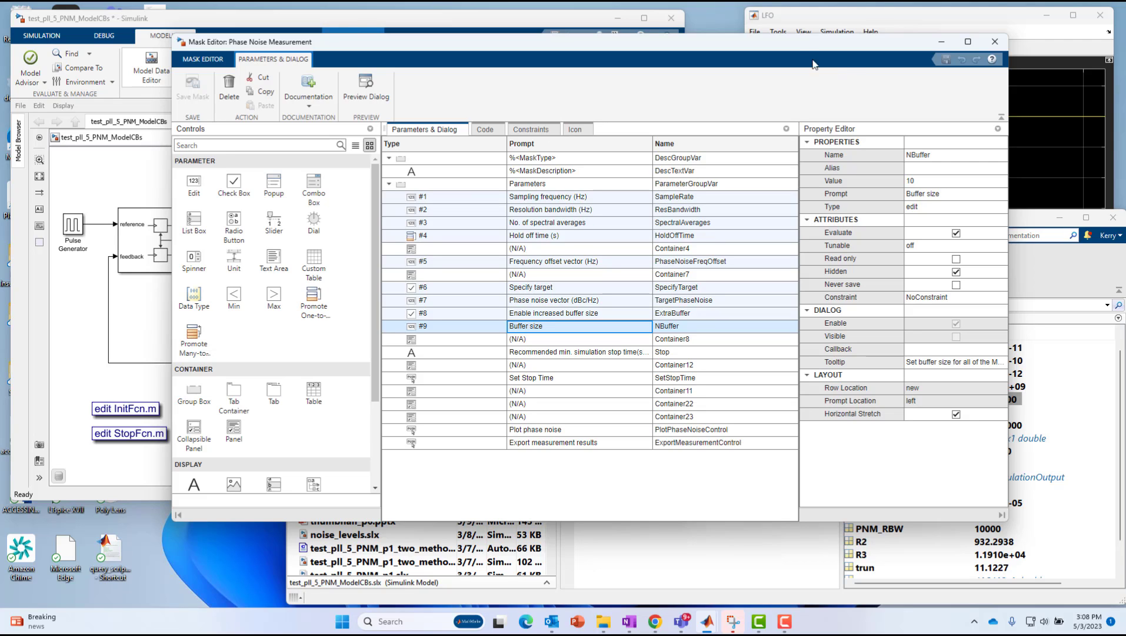
left_click_drag(814, 62, 789, 56)
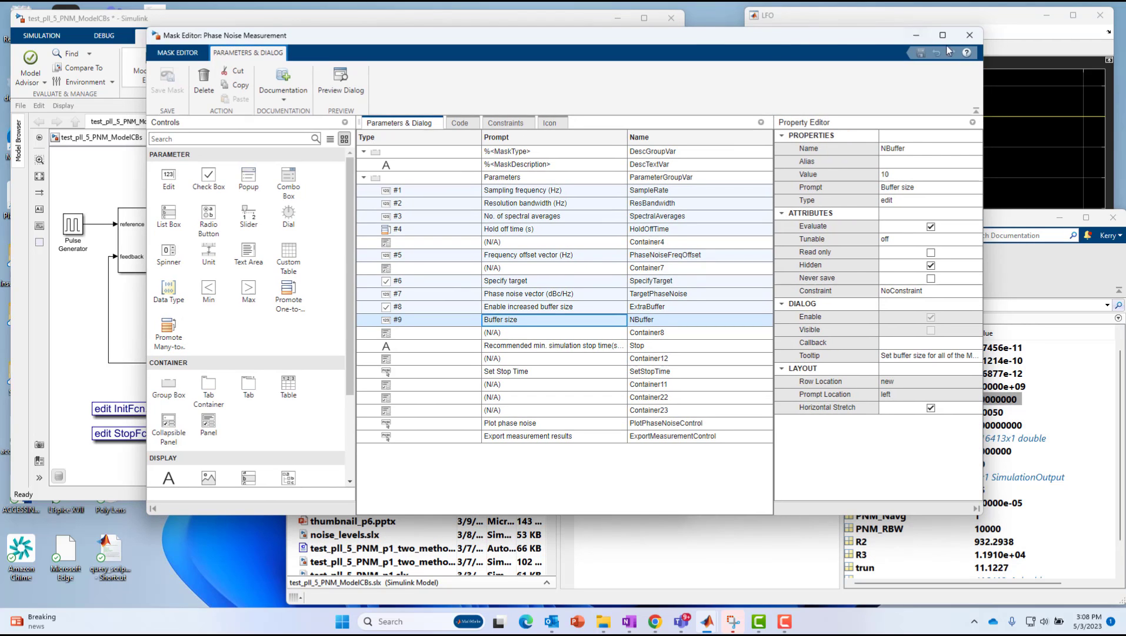
Close the mask editor, deselect the block, and open InitFcn.m from its annotation
left_click(969, 36)
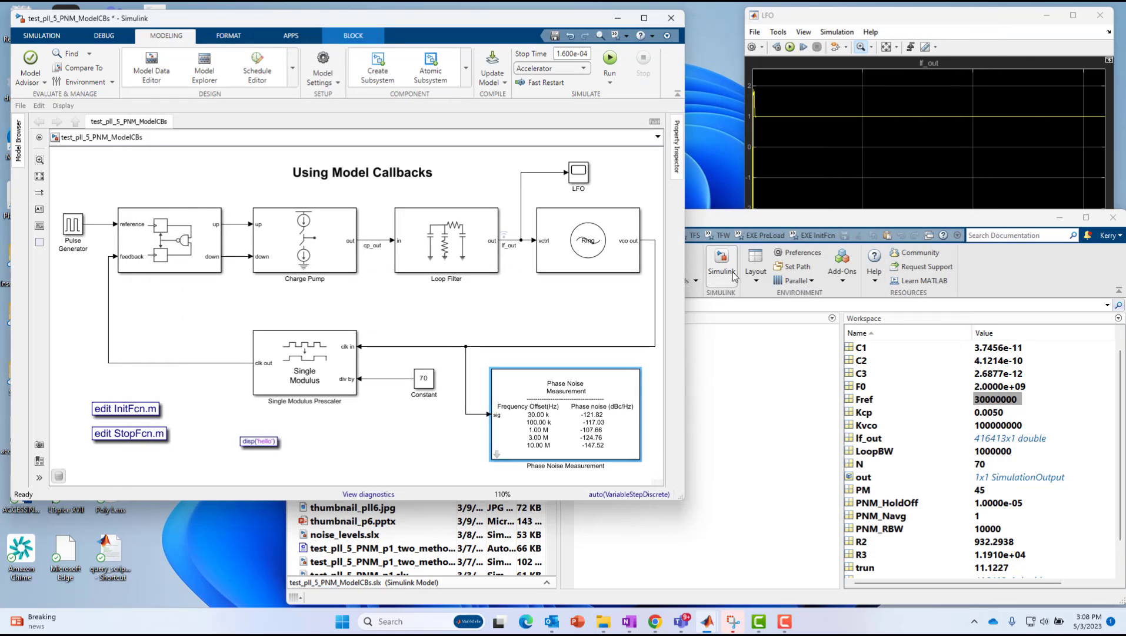
left_click(421, 447)
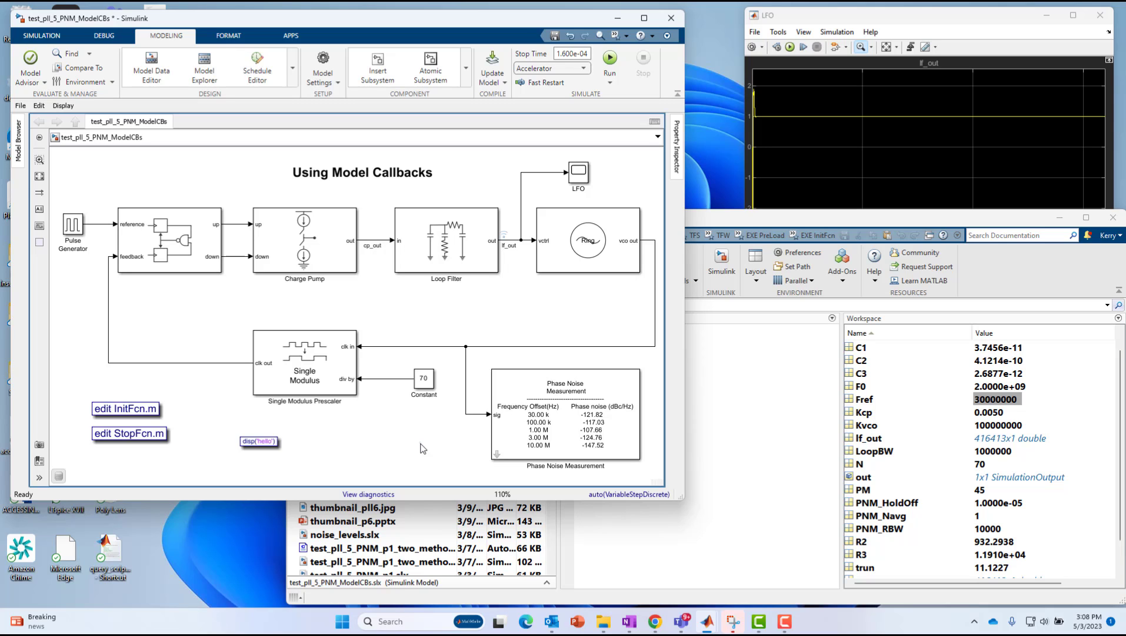
left_click(126, 408)
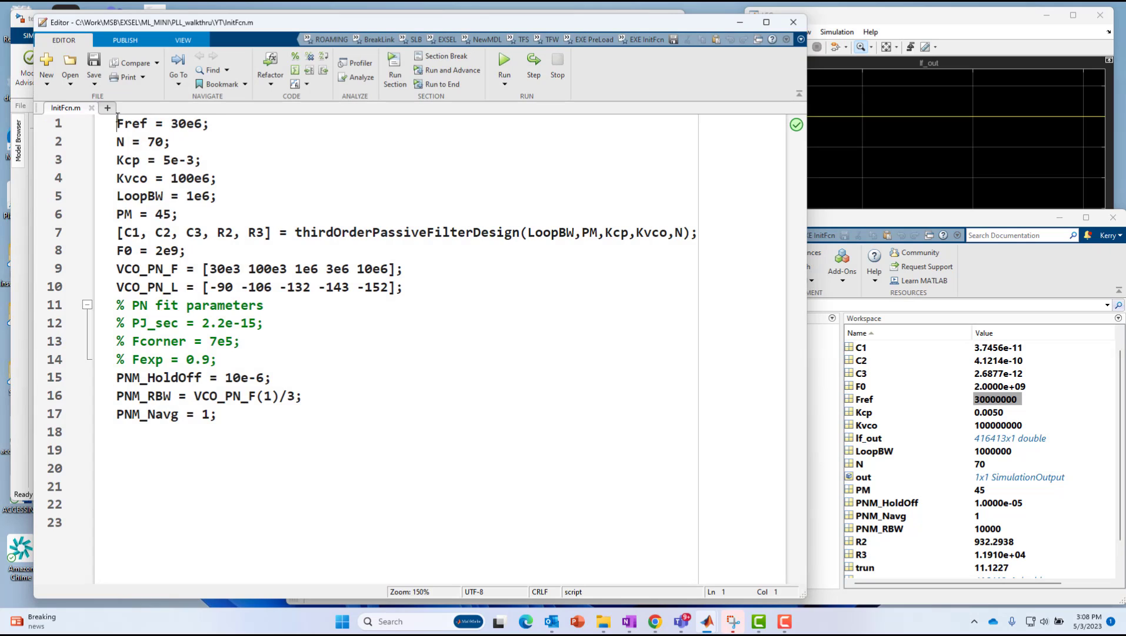
Look over InitFcn.m's parameter lines, move the editor right, and return to the PLL model
key("ctrl+a")
left_click(312, 333)
left_click_drag(255, 423, 108, 121)
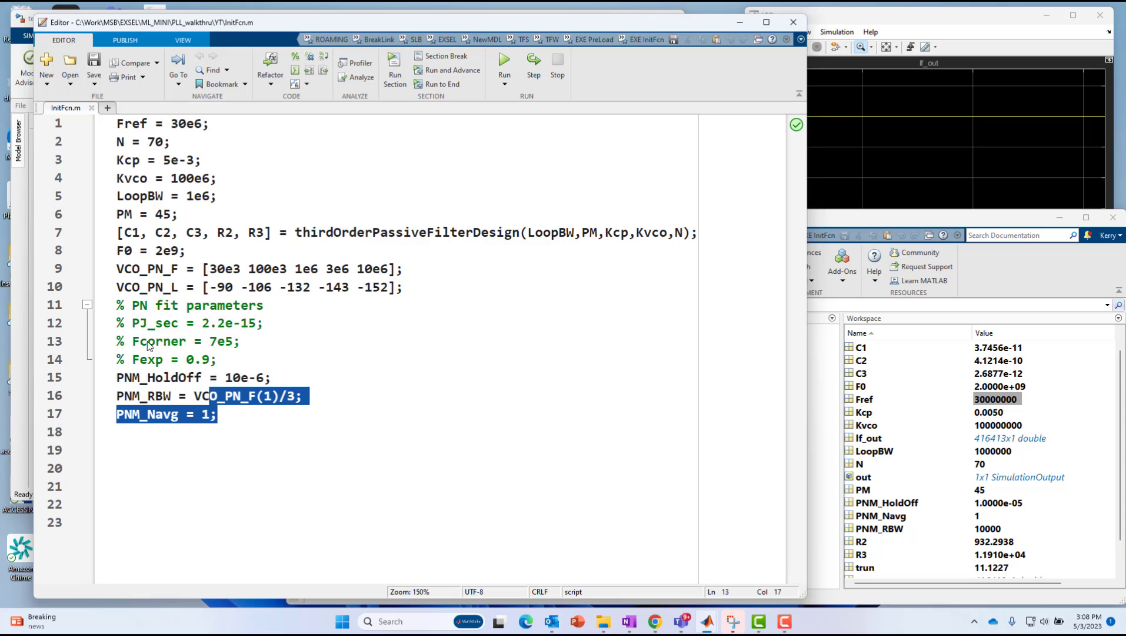
left_click(289, 195)
mouse_move(261, 28)
left_mouse_down()
mouse_move(372, 32)
mouse_move(355, 19)
left_mouse_up()
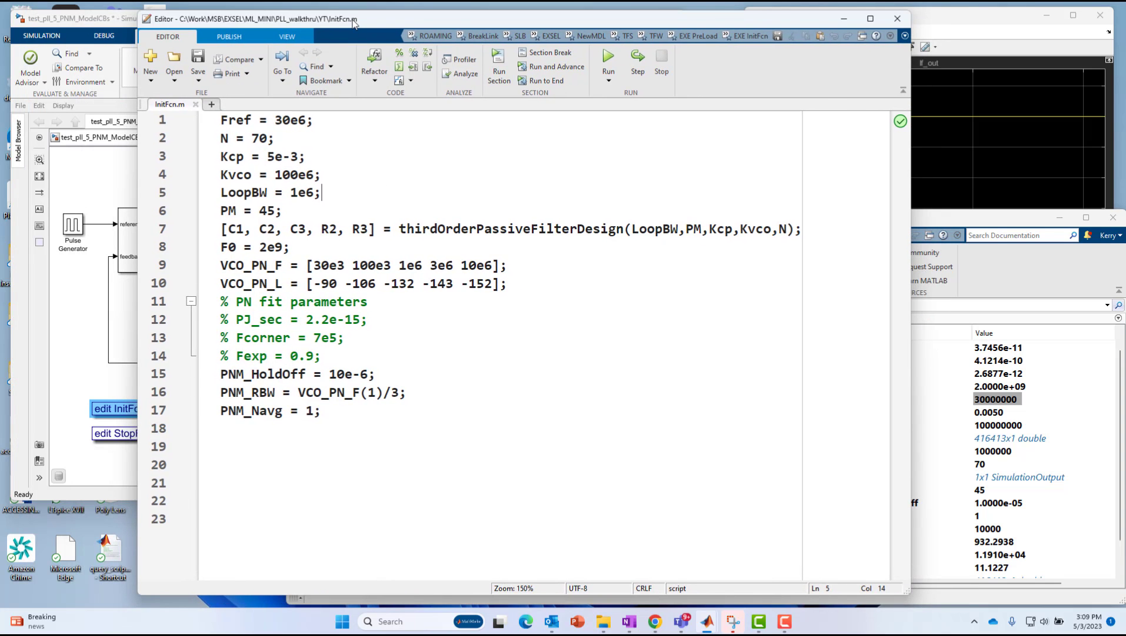
left_click(100, 180)
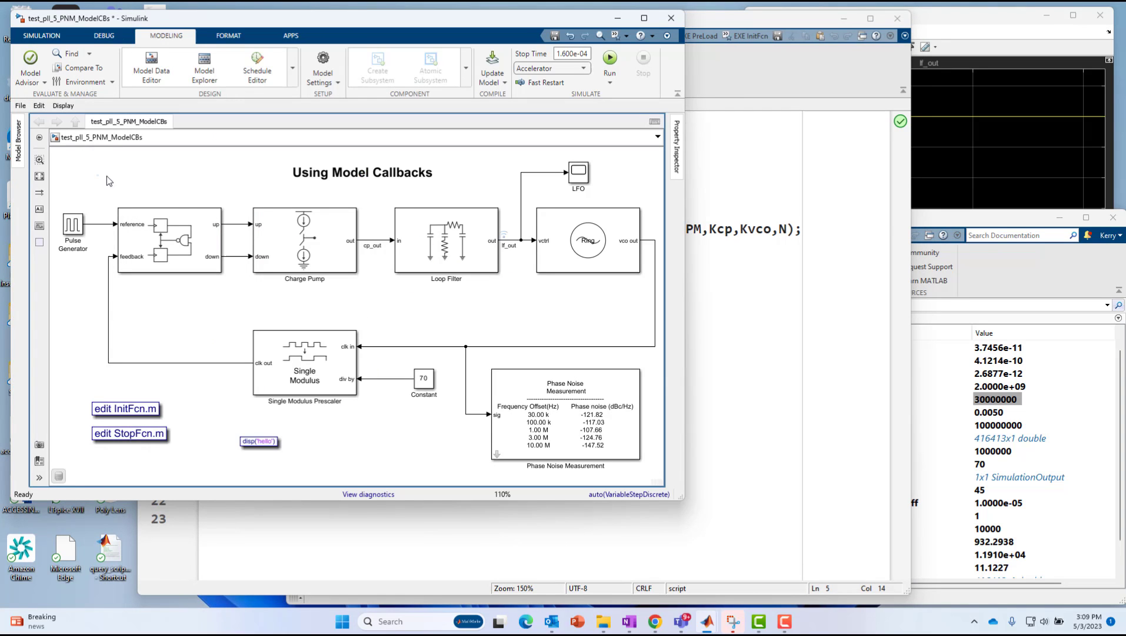